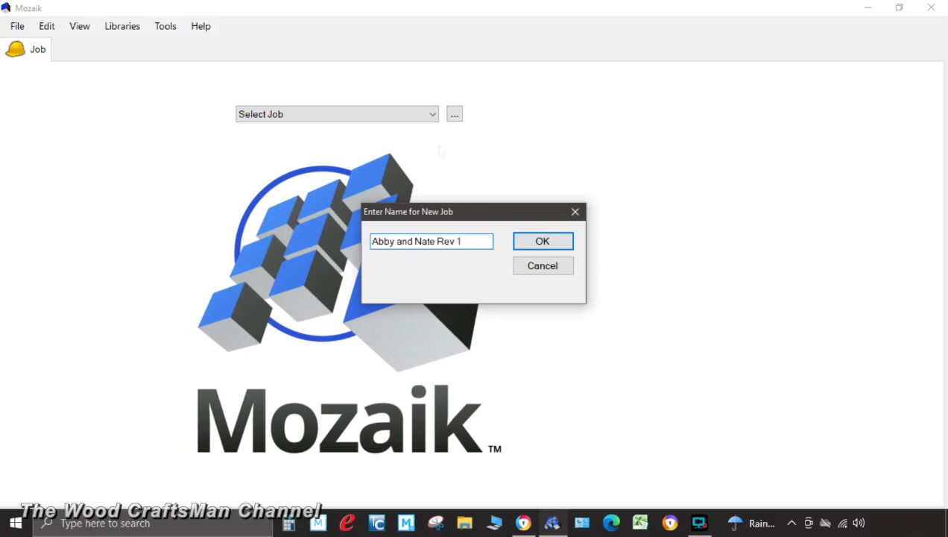
Create the new job under the entered name and add the job notes "Flat Panel Mssion" and "Light Burgandy Color".
left_click(543, 243)
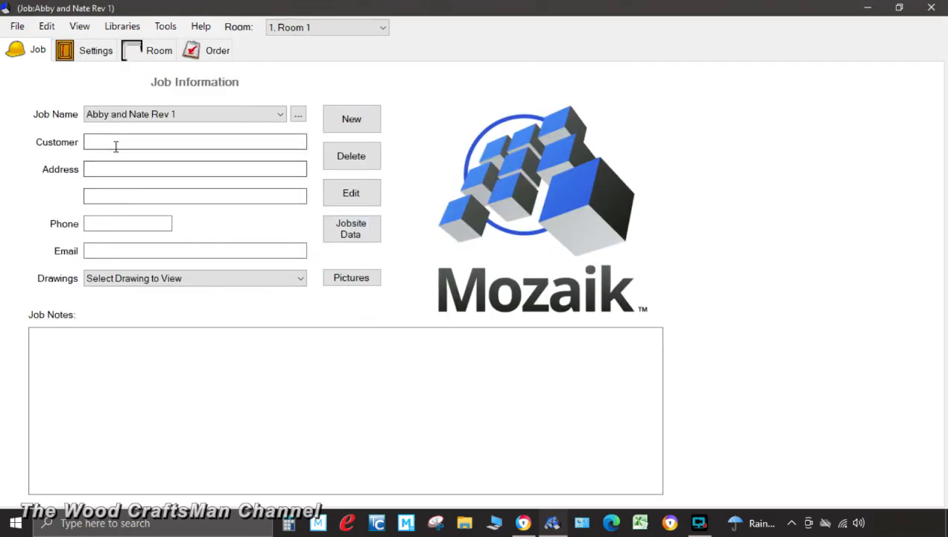
left_click(85, 329)
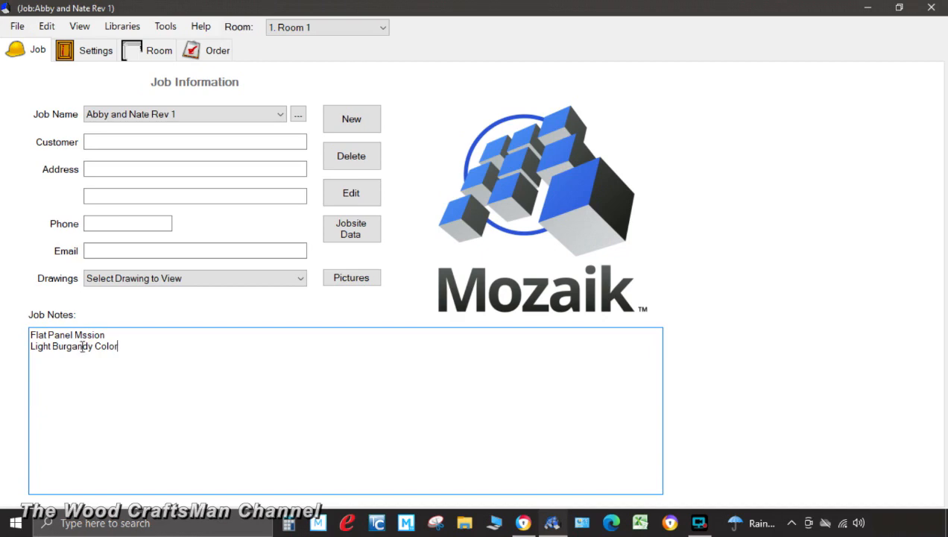
Apply the Mission FP Door Style template to the Room 1 settings, overriding the current room settings.
left_click(96, 51)
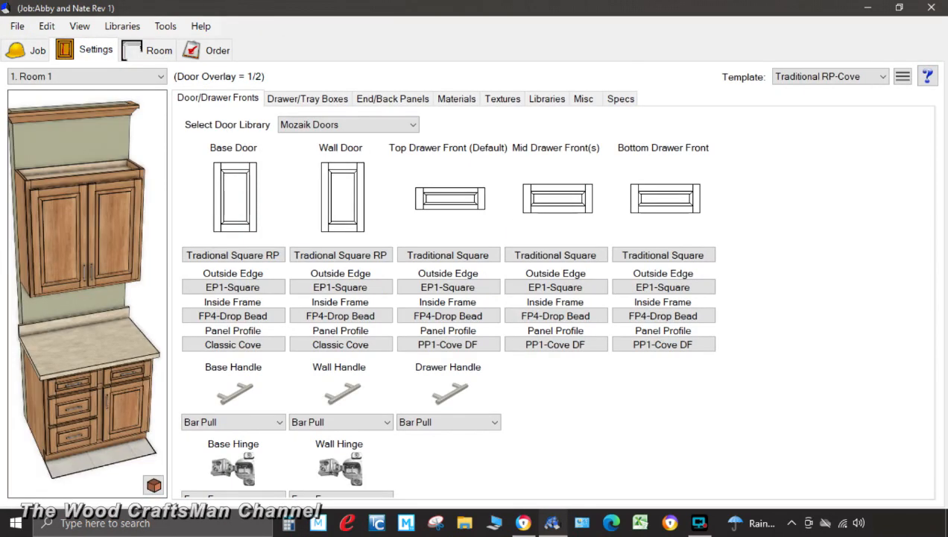
left_click(883, 76)
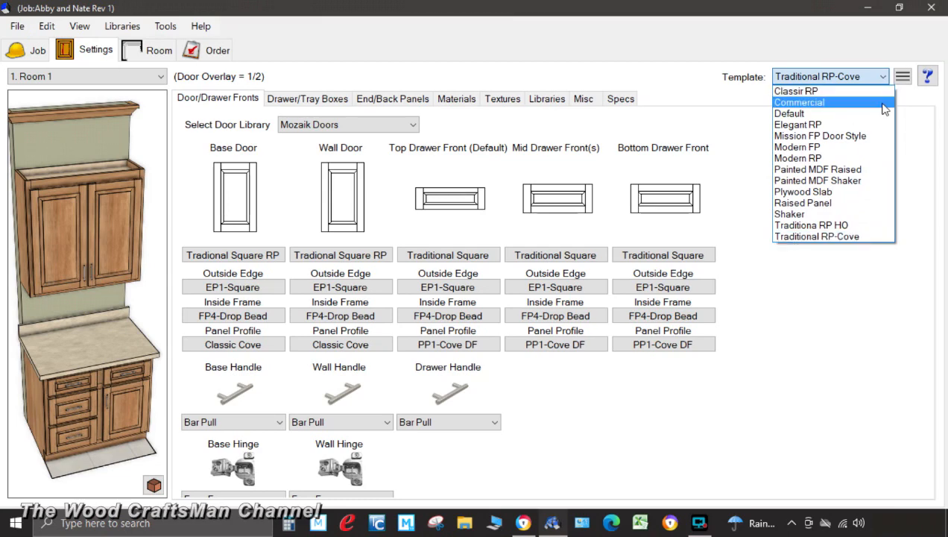
left_click(862, 136)
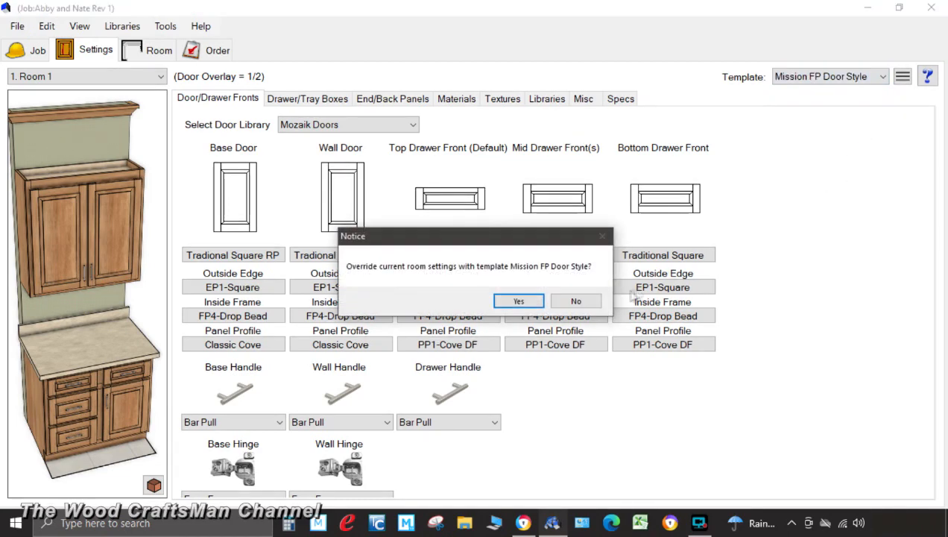
left_click(520, 301)
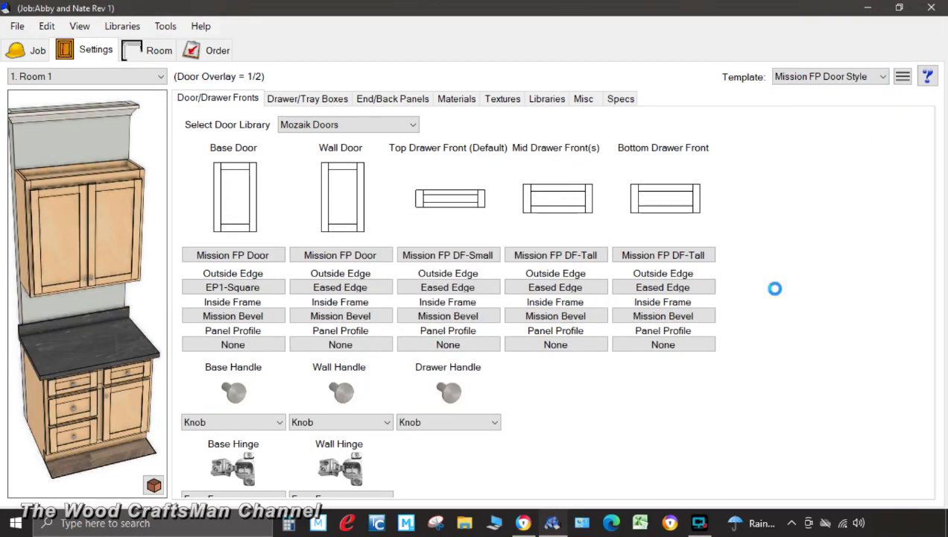
Set the outside edge profile to None for the base, wall and tall end panels.
left_click(302, 99)
left_click(389, 106)
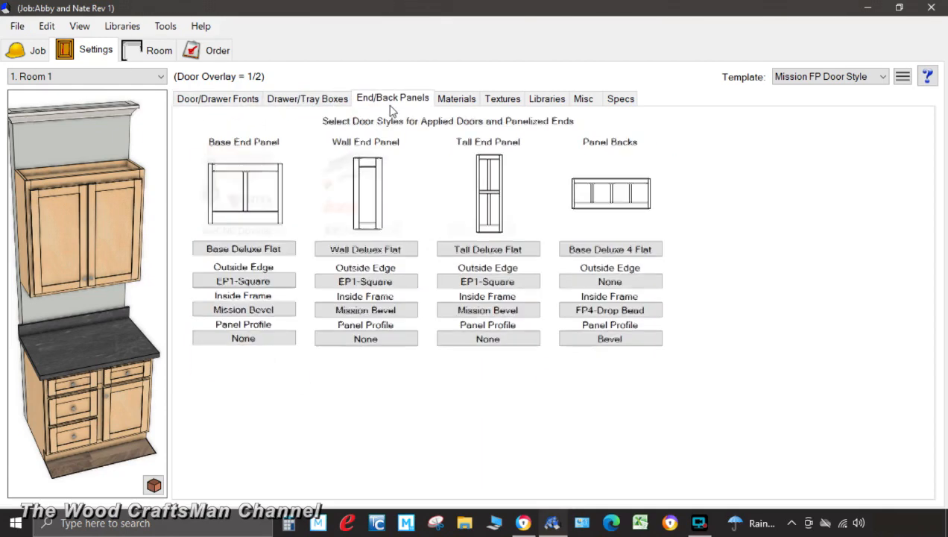
left_click(263, 280)
left_click(271, 229)
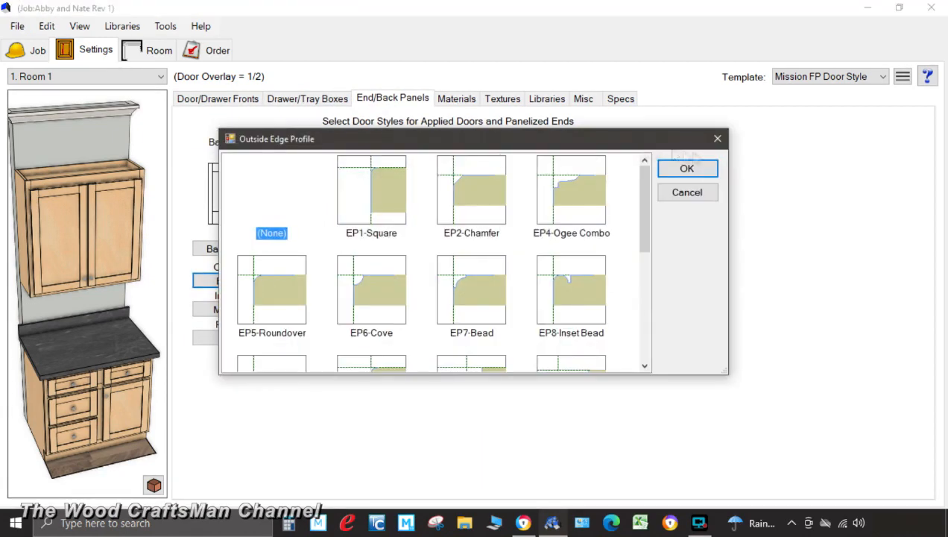
left_click(686, 168)
left_click(365, 281)
left_click(269, 231)
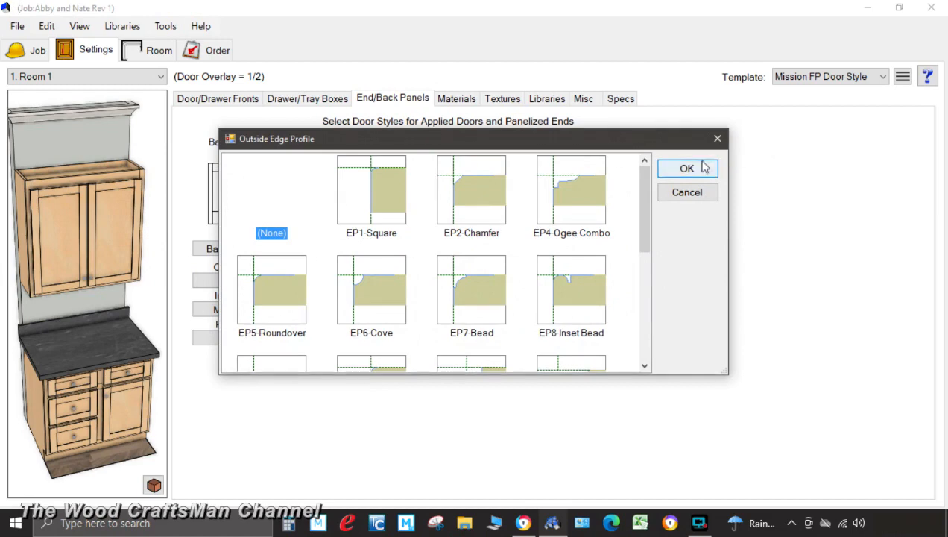
left_click(705, 167)
left_click(487, 281)
left_click(257, 187)
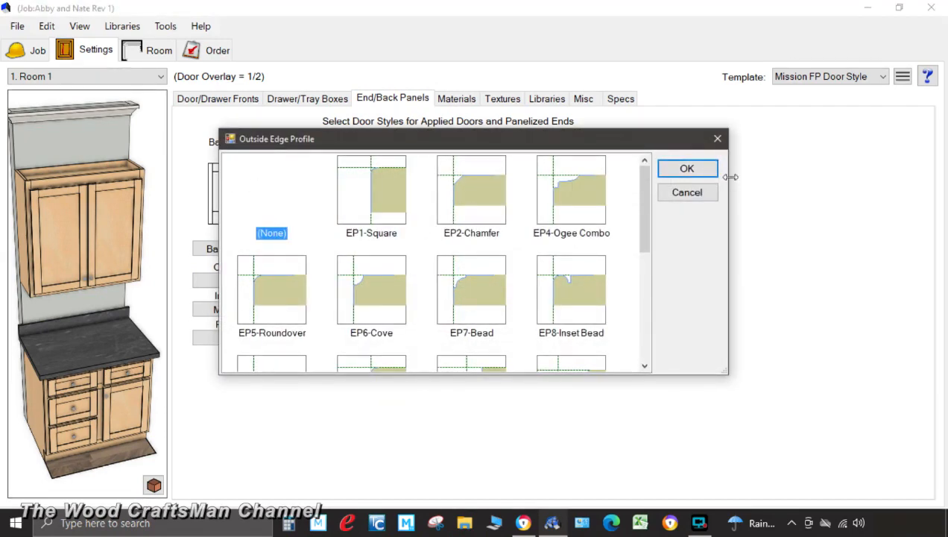
left_click(684, 168)
Set the base door texture to Mahogany from the Wood textures folder.
left_click(468, 101)
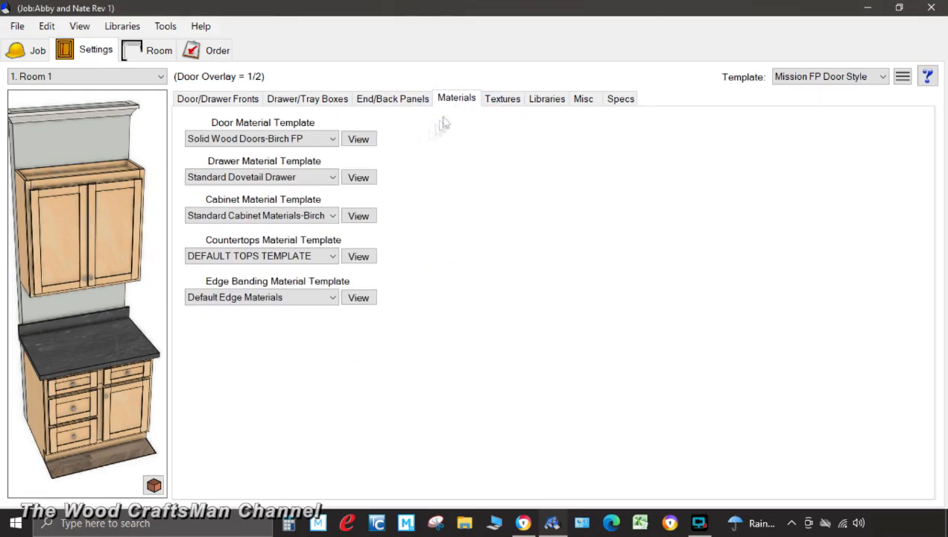
left_click(502, 101)
left_click(251, 177)
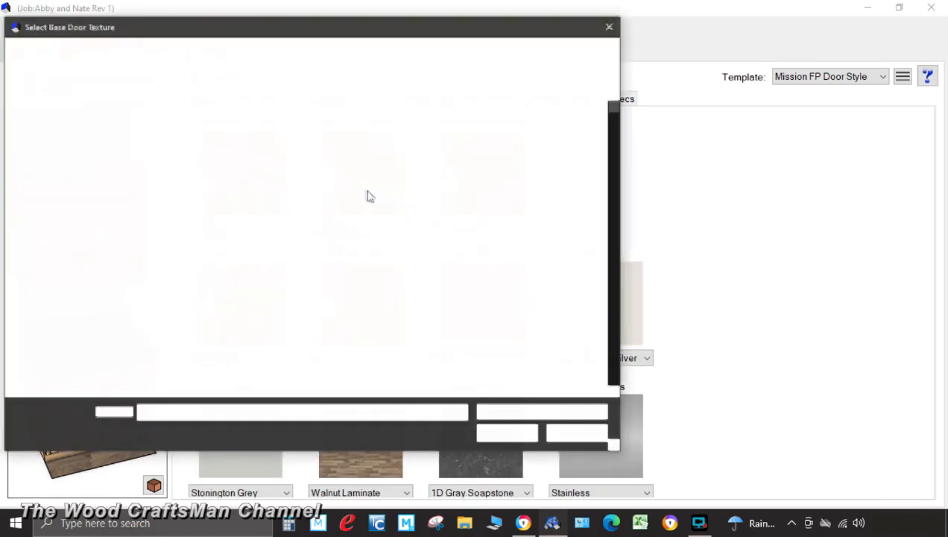
scroll(459, 212, "down", 15)
scroll(459, 215, "down", 15)
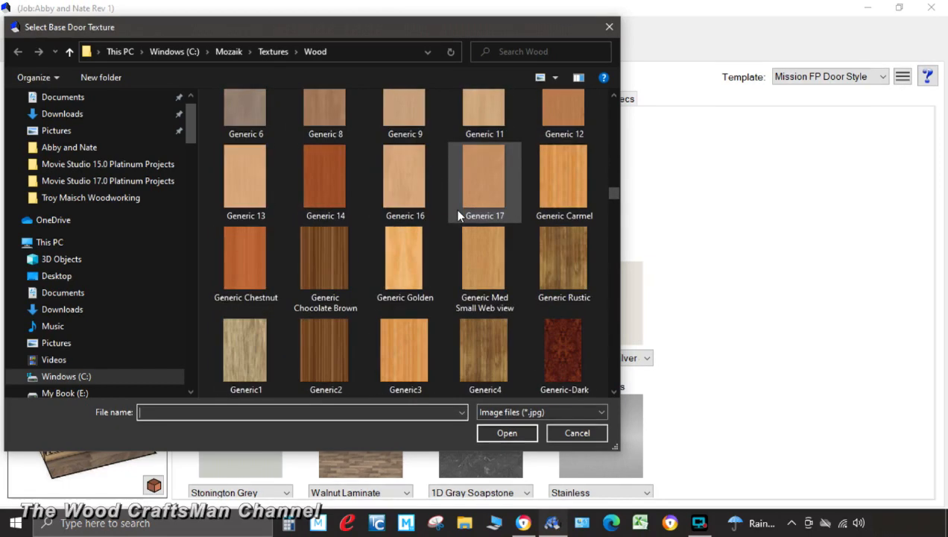
scroll(459, 215, "down", 10)
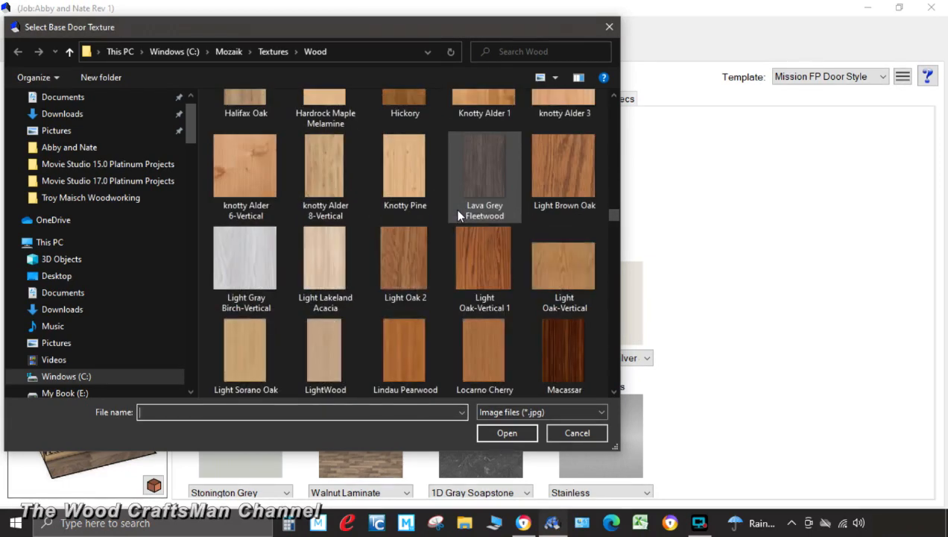
scroll(459, 214, "down", 3)
left_click(251, 261)
left_click(507, 432)
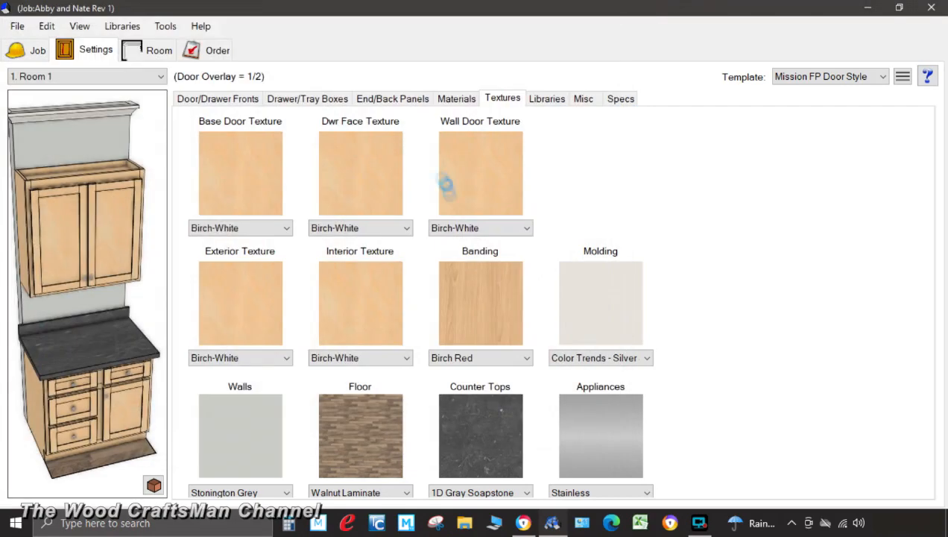
Set the drawer face texture to Mahogany.
left_click(363, 171)
scroll(366, 173, "down", 11)
scroll(366, 173, "up", 1)
left_click(267, 217)
left_click(506, 433)
Set the wall door texture to Mahogany.
left_click(495, 208)
scroll(482, 208, "down", 15)
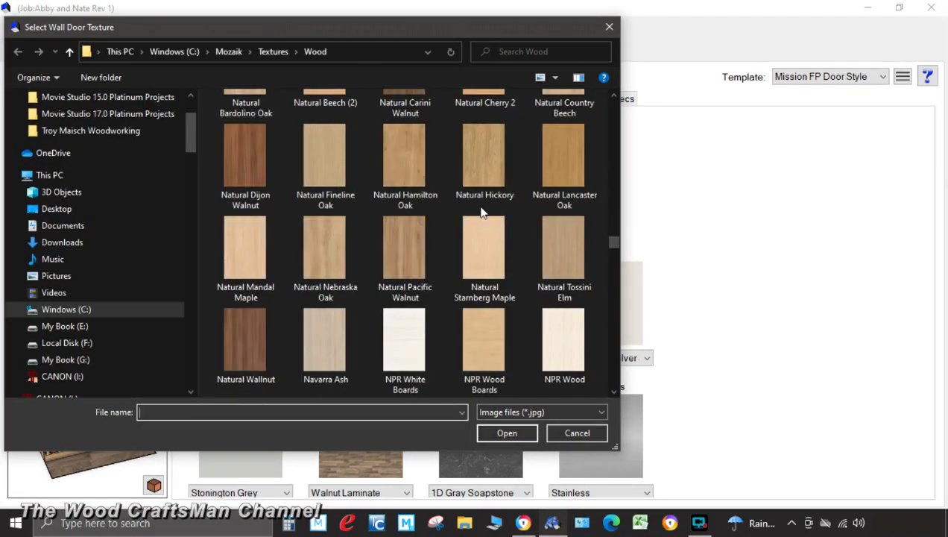
scroll(481, 212, "up", 6)
left_click(246, 208)
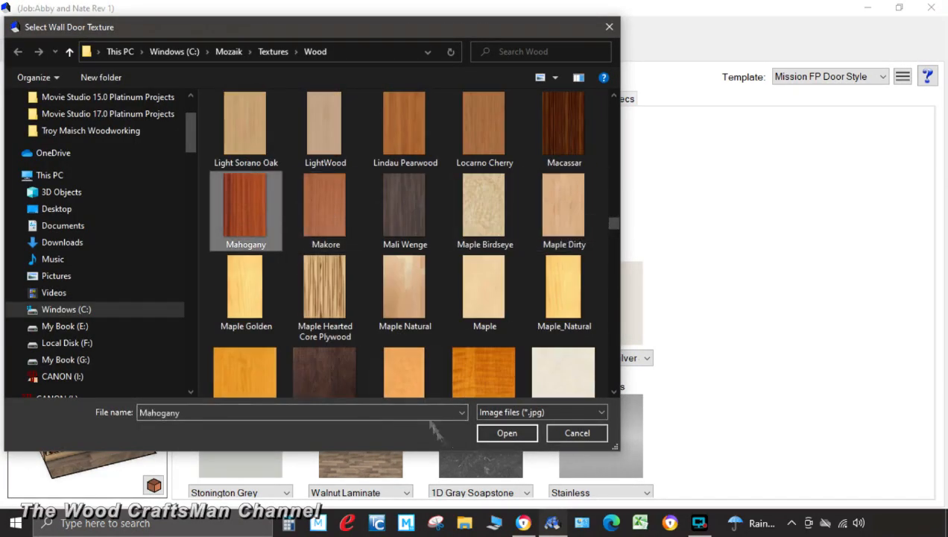
left_click(507, 433)
Set the cabinet exterior texture to Mahogany.
left_click(249, 306)
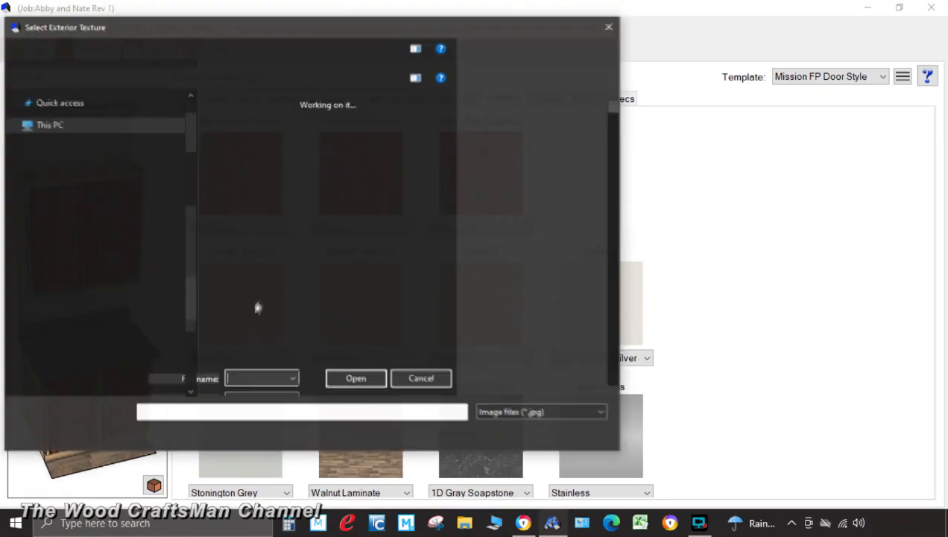
scroll(479, 276, "down", 15)
scroll(479, 277, "down", 5)
scroll(482, 275, "up", 4)
left_click(228, 201)
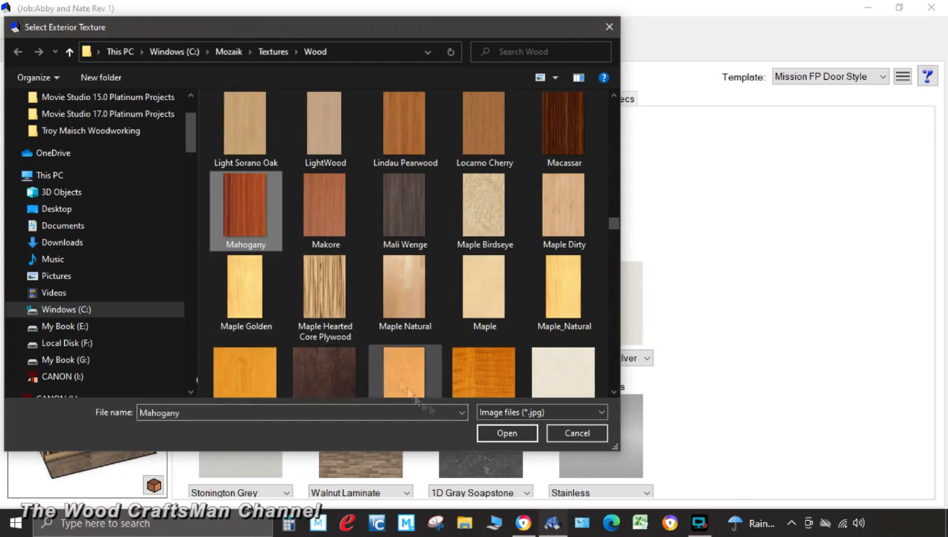
left_click(482, 430)
Set the molding texture to Mahogany red from the Molding textures folder.
left_click(477, 314)
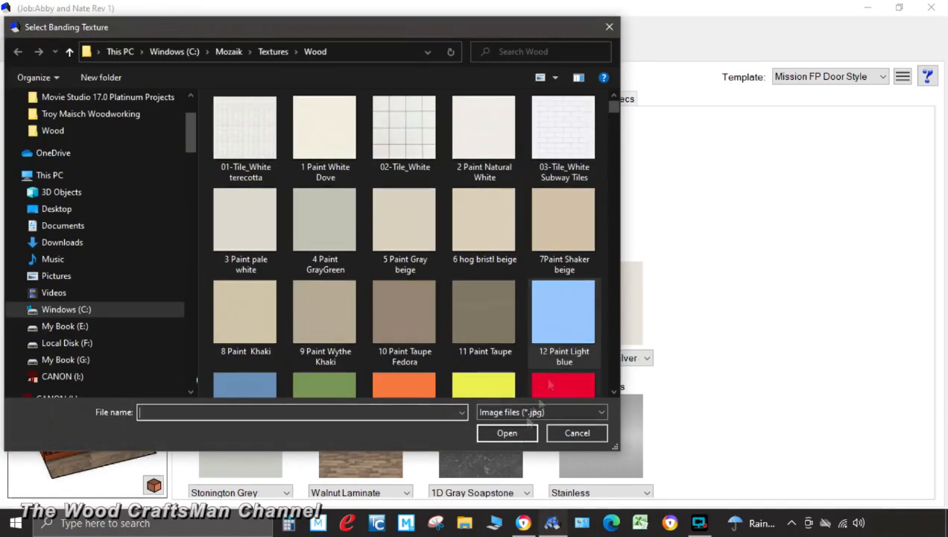
left_click(568, 434)
left_click(596, 310)
scroll(480, 279, "down", 5)
scroll(480, 280, "down", 15)
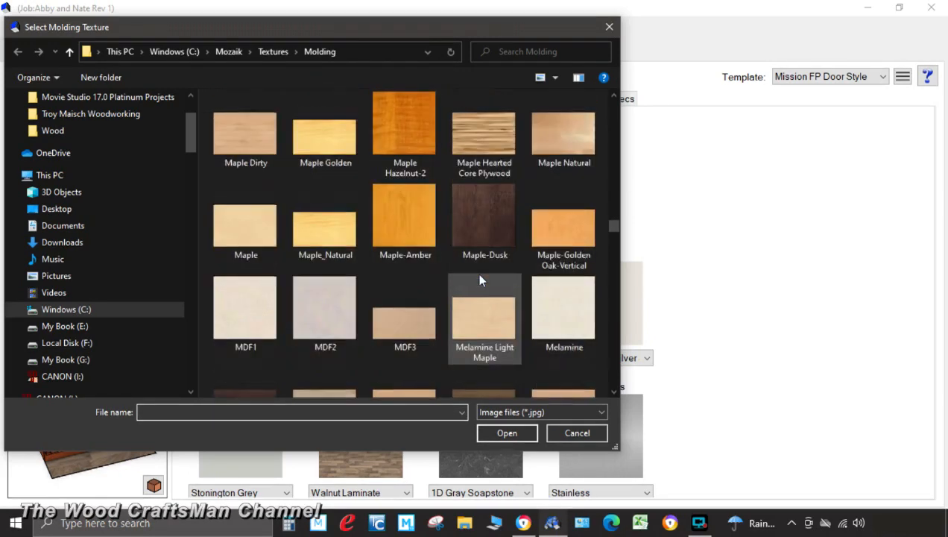
scroll(479, 279, "up", 3)
left_click(246, 270)
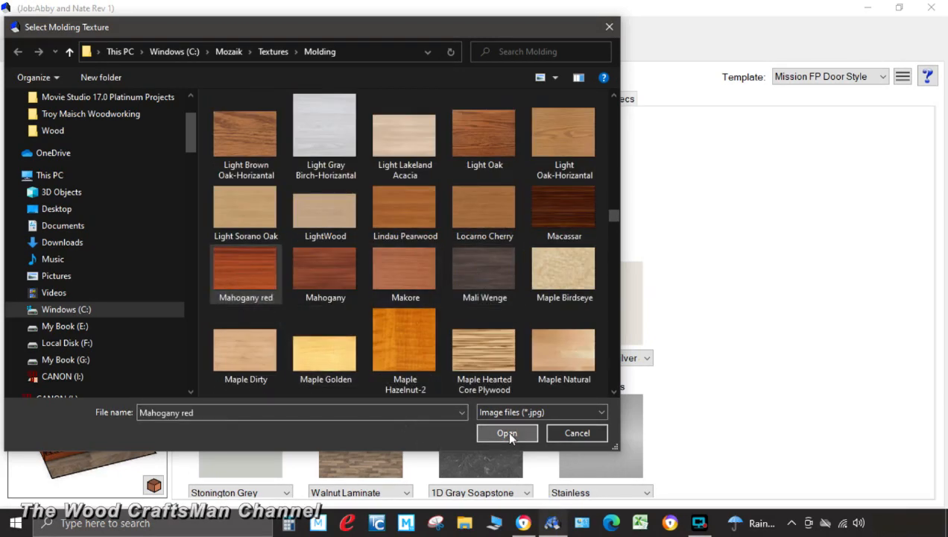
left_click(507, 433)
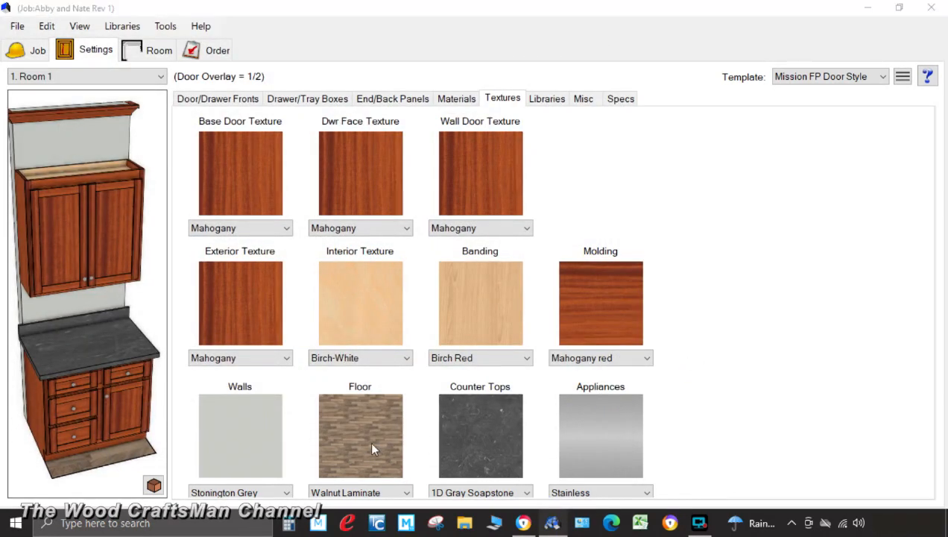
Set the floor texture to Tile Beige 12x24.
left_click(371, 444)
scroll(368, 243, "down", 5)
scroll(368, 242, "down", 5)
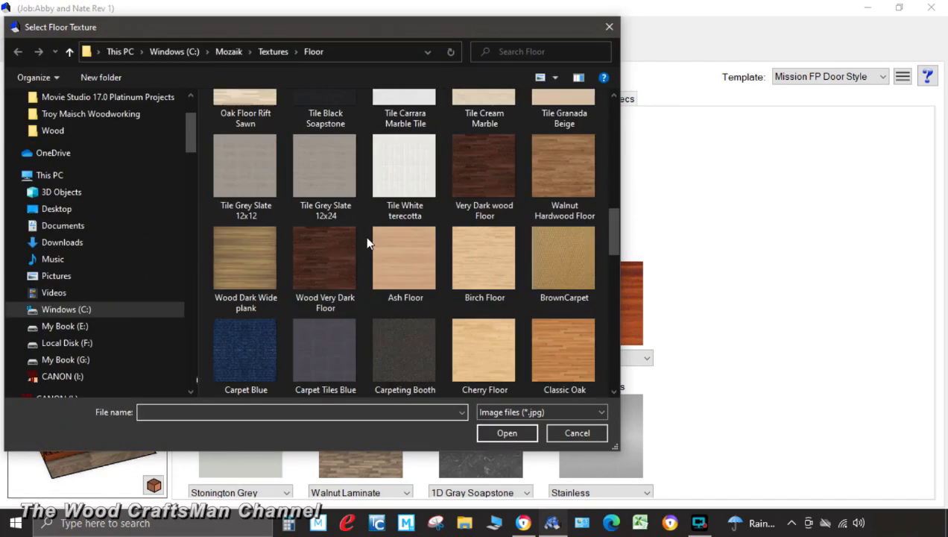
scroll(366, 235, "down", 3)
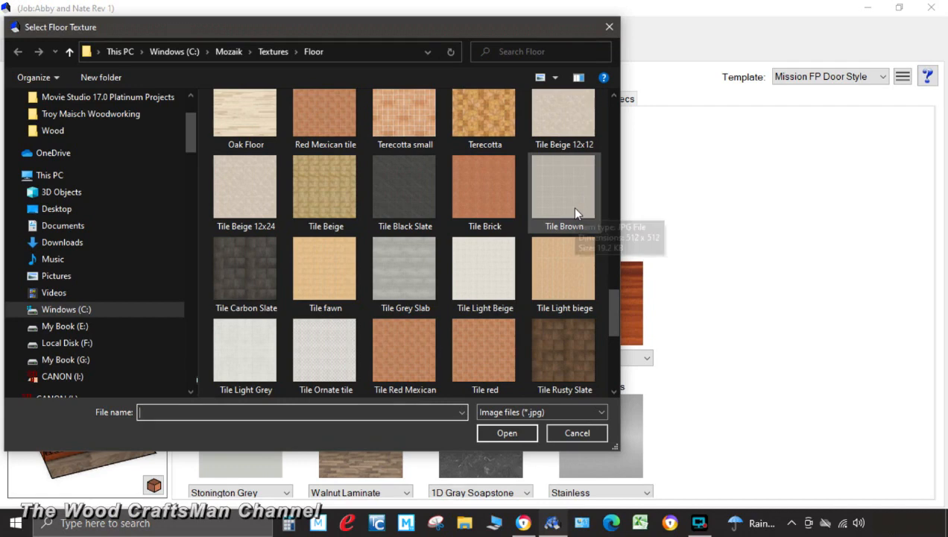
scroll(575, 212, "up", 1)
scroll(575, 213, "down", 3)
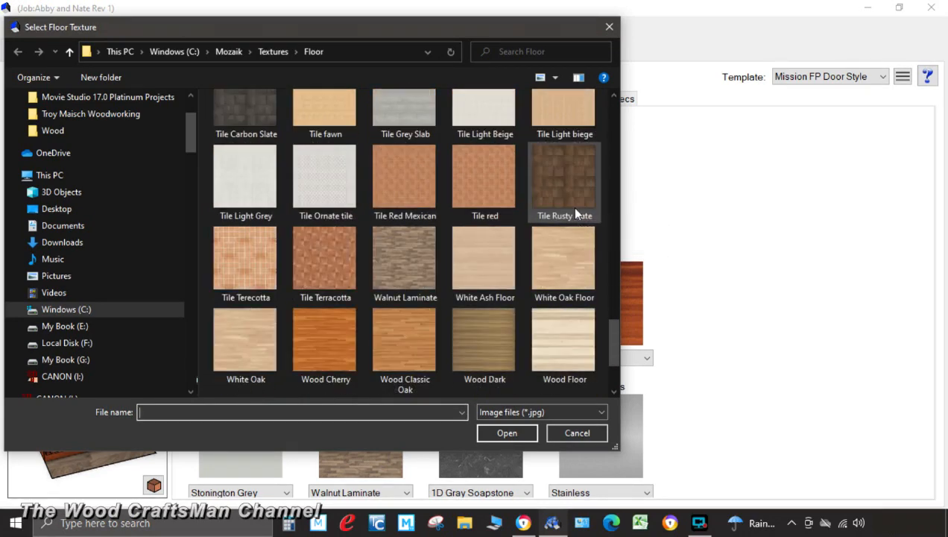
scroll(574, 213, "down", 1)
scroll(575, 214, "up", 1)
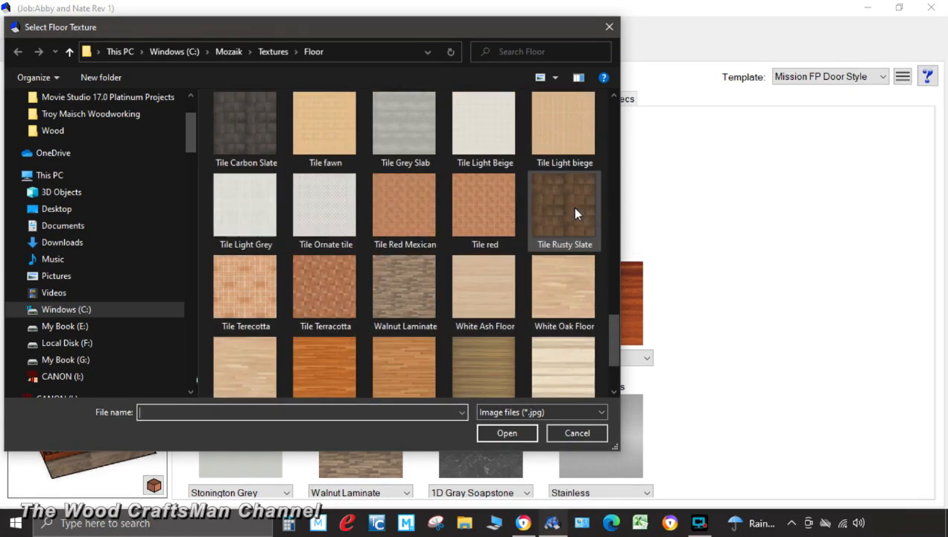
scroll(575, 213, "up", 2)
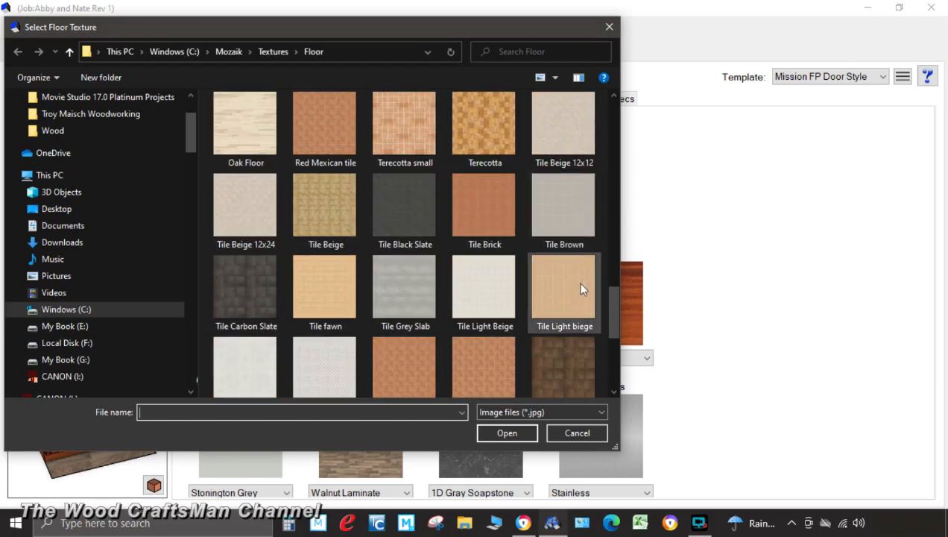
left_click(244, 205)
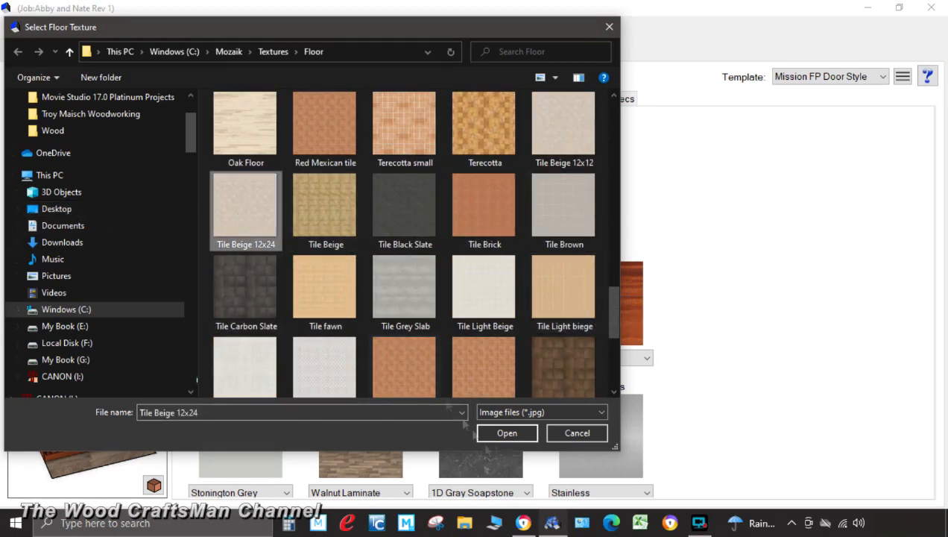
left_click(506, 433)
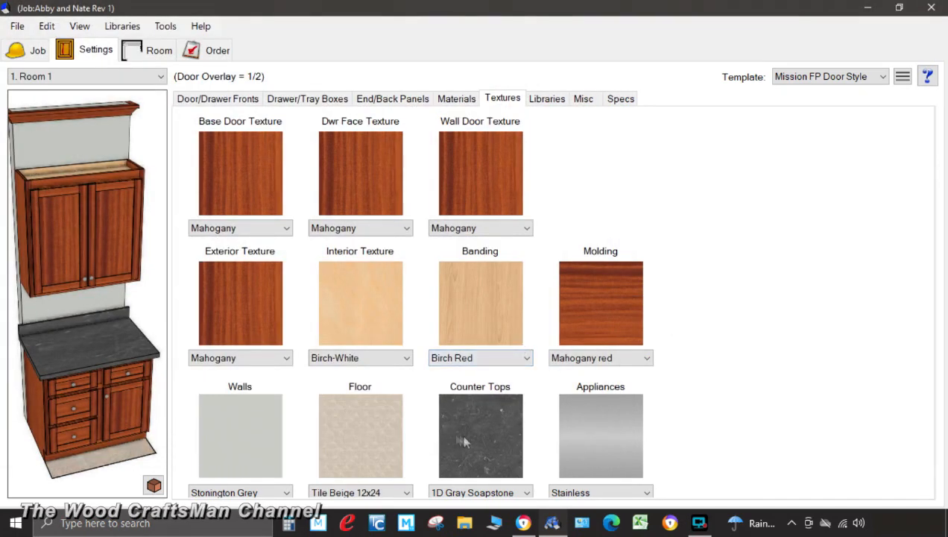
Set the countertop texture to 1C Marble white.
left_click(461, 433)
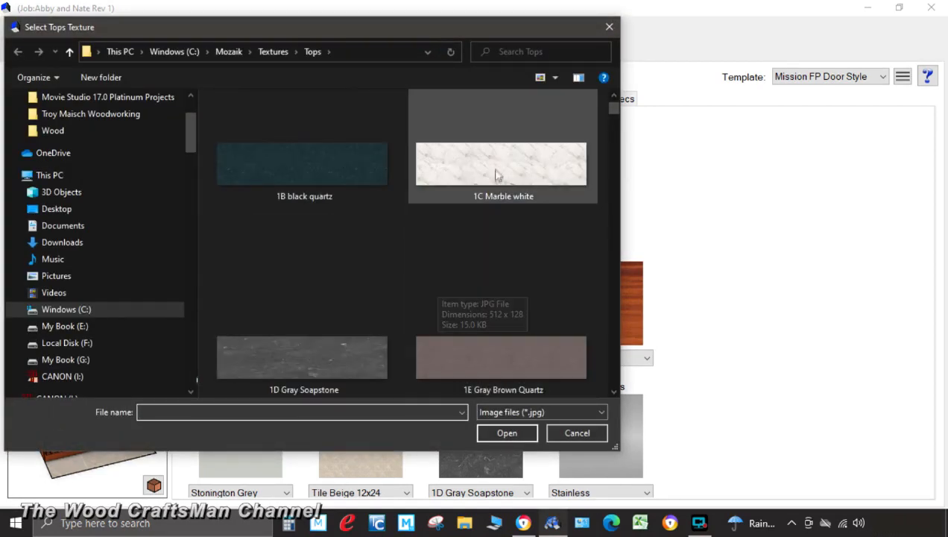
left_click(494, 166)
left_click(513, 434)
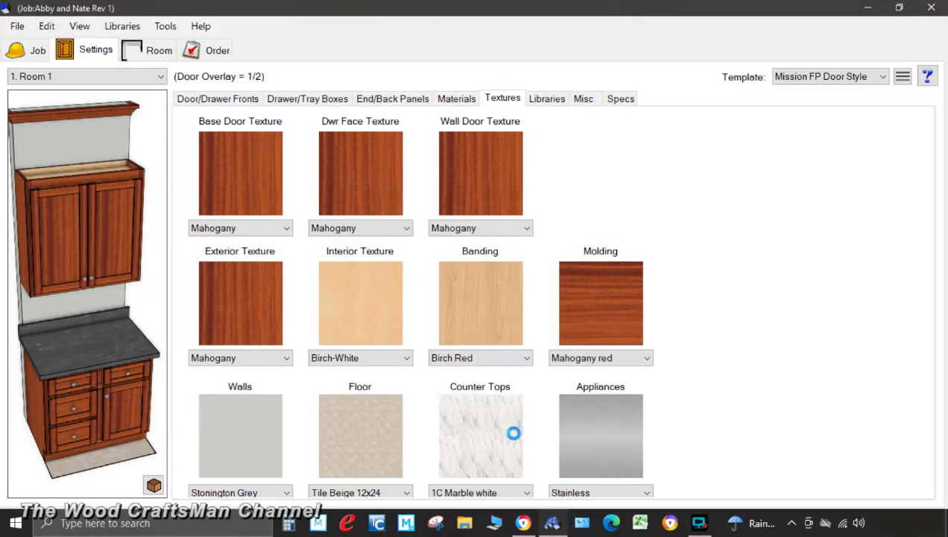
Set the room heights to 95 1/2 for the walls, 2 for the soffit and 34.5 for the vanity cabinets.
left_click(563, 100)
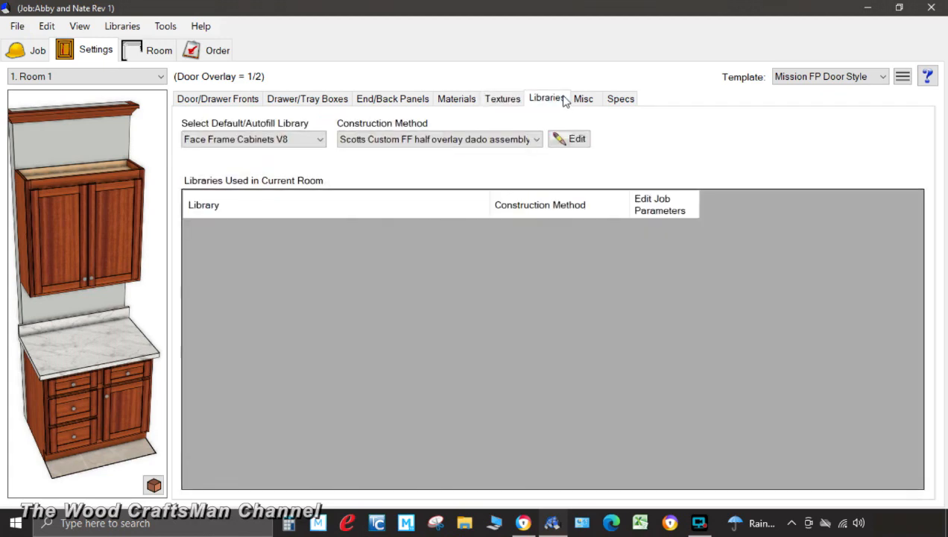
left_click(159, 51)
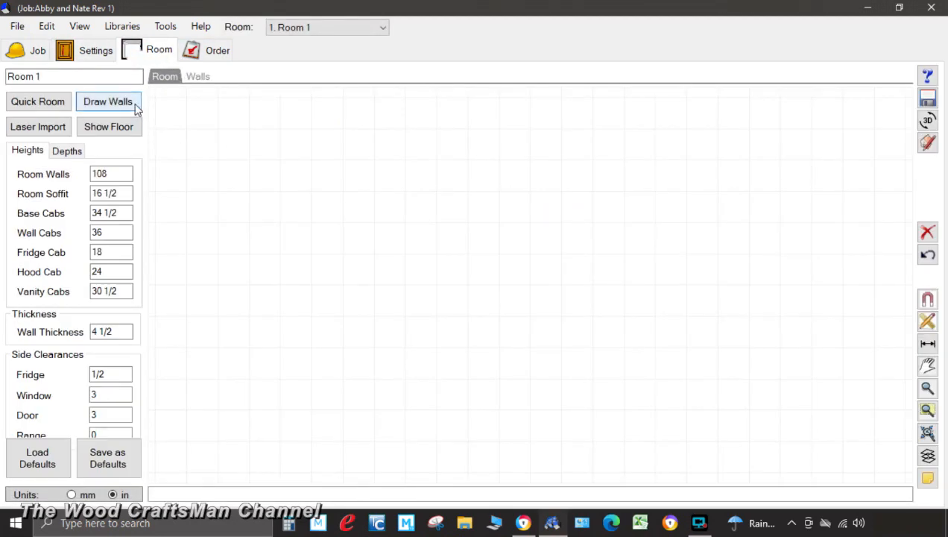
left_click(122, 173)
double_click(121, 173)
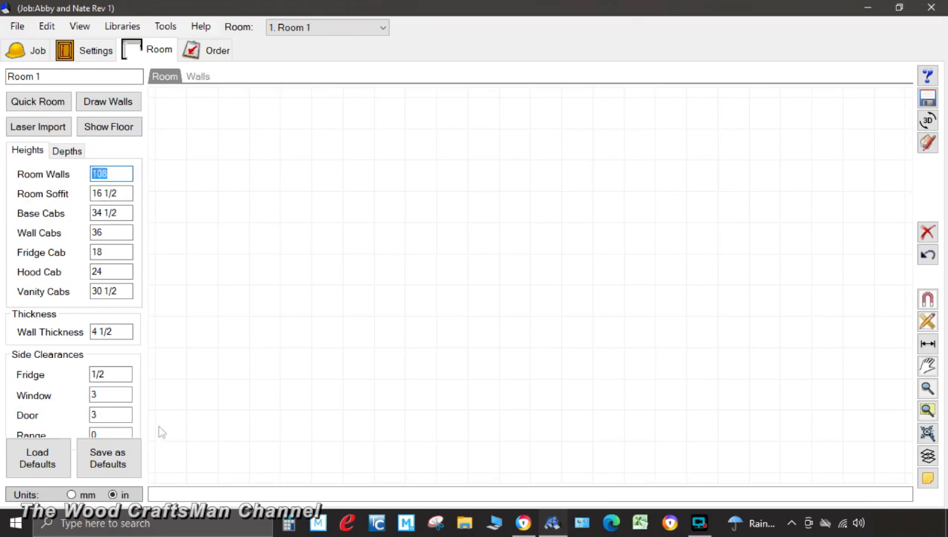
left_click_drag(128, 195, 11, 191)
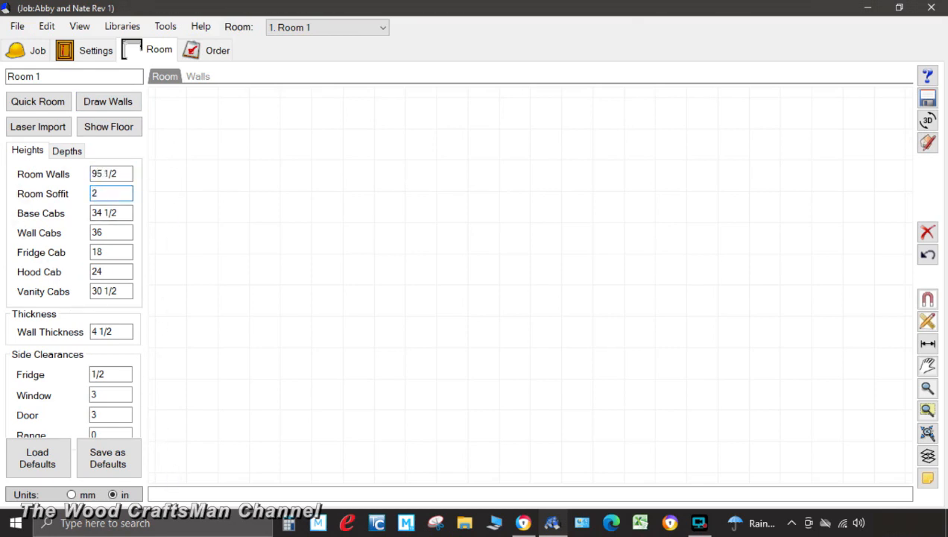
key("Tab")
key("Tab")
key("Tab")
key("Tab")
key("Tab")
type("34.5")
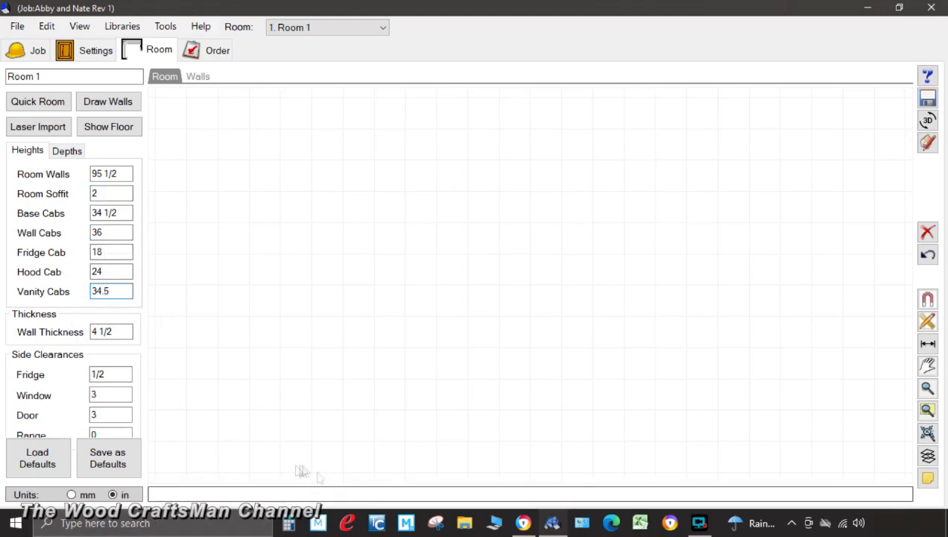
Draw two perpendicular room walls, wall 1 with a length of 92 inches and wall 2 with a length of 80 inches.
left_click(123, 101)
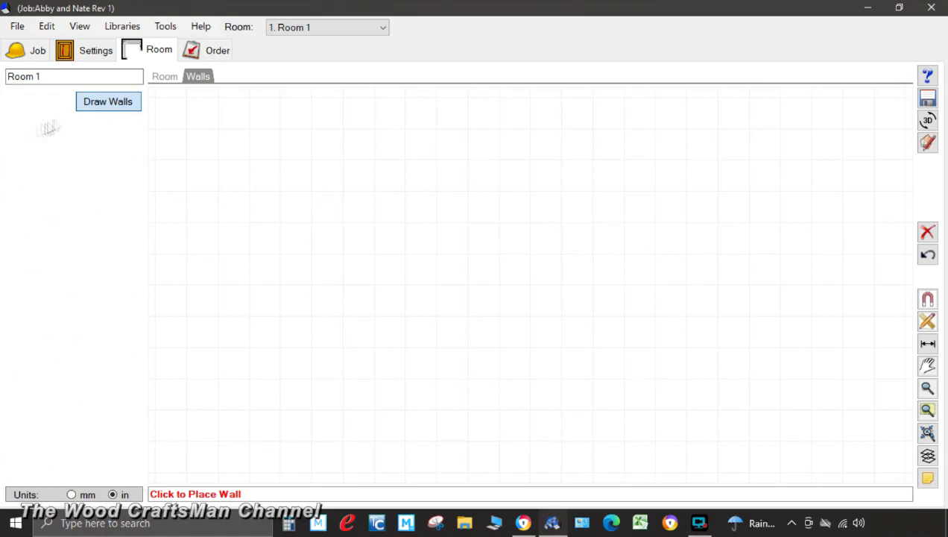
left_click(315, 162)
type("92")
key("Return")
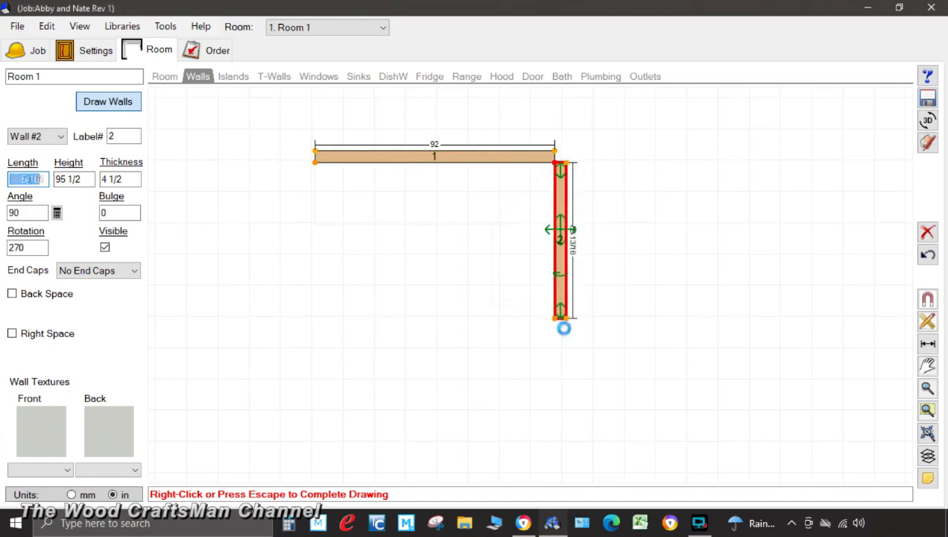
type("80")
key("Return")
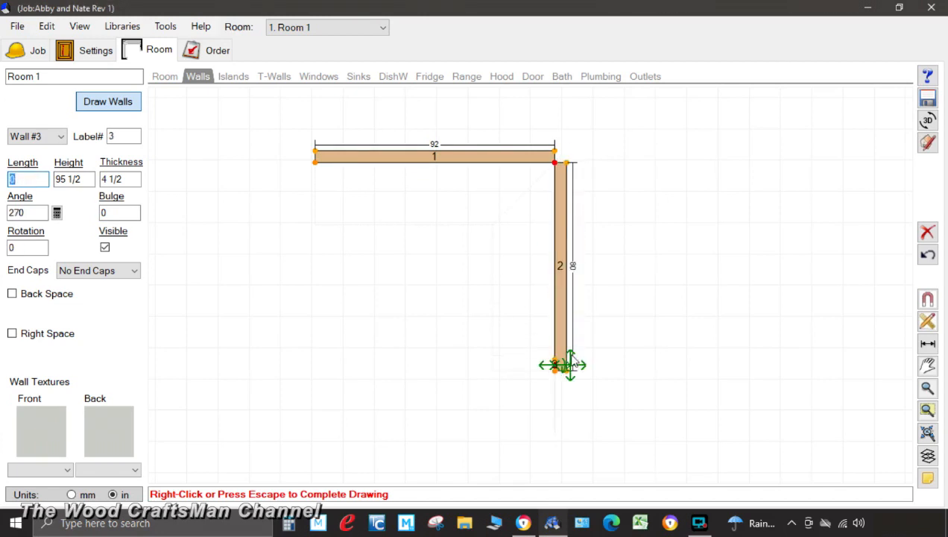
key("Escape")
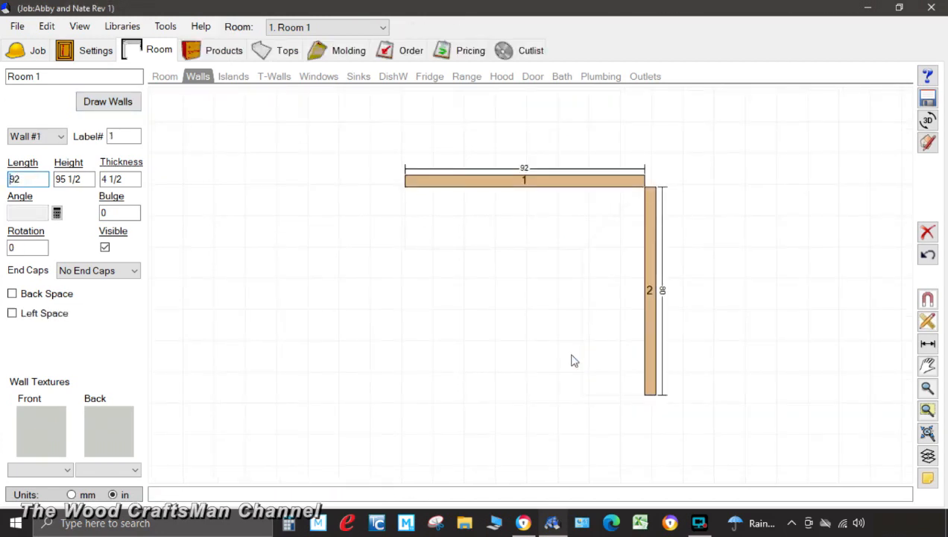
Place a Tall Pantry Single Door W-RO on wall 1 and move it against the corner with wall 2.
left_click(225, 50)
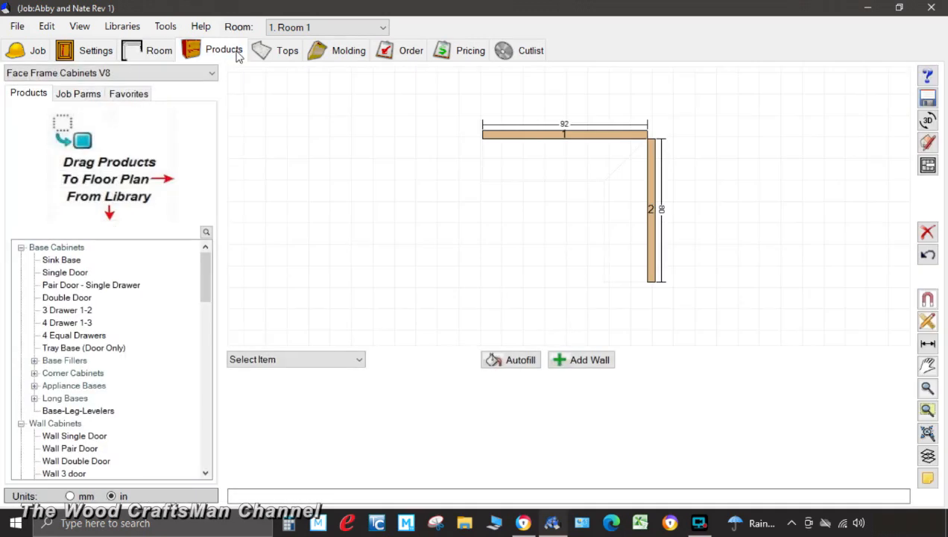
scroll(115, 336, "down", 6)
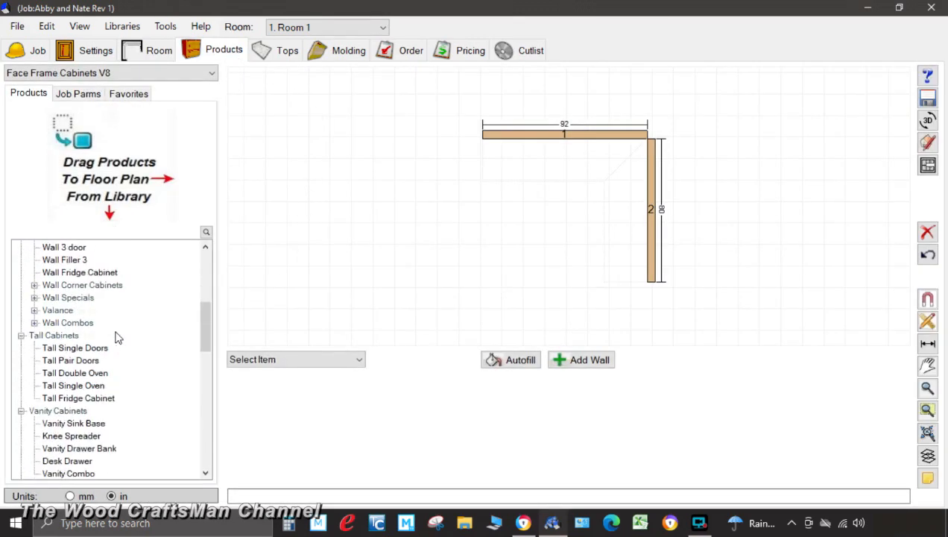
scroll(92, 379, "down", 10)
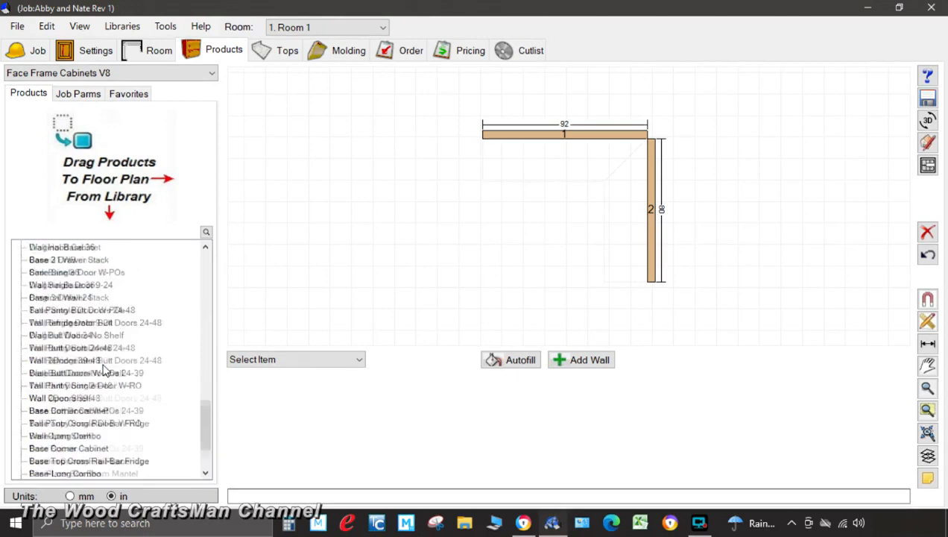
left_click(85, 348)
left_click_drag(108, 162, 628, 158)
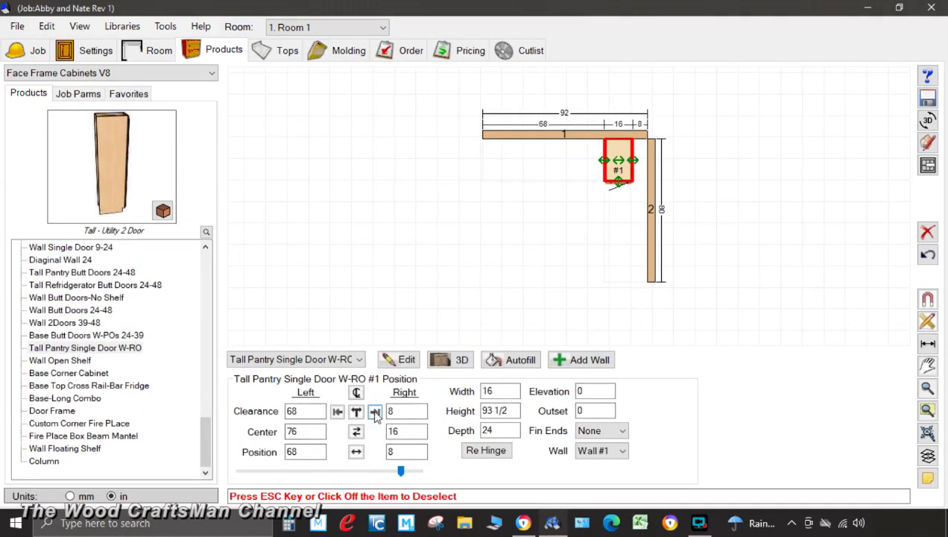
Open the elevation of wall 1 and place a Vanity Sink Base beside the tall pantry.
left_click(574, 136)
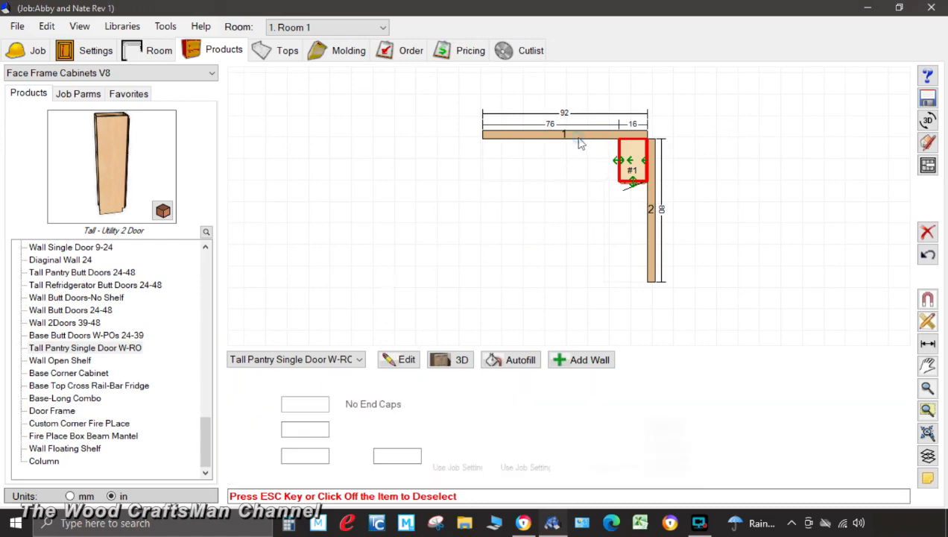
left_click(928, 165)
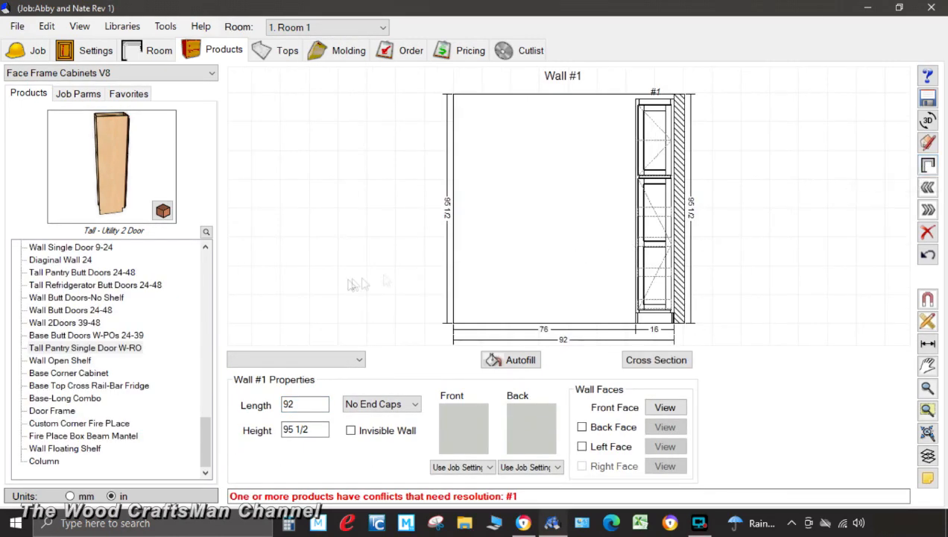
scroll(97, 373, "up", 10)
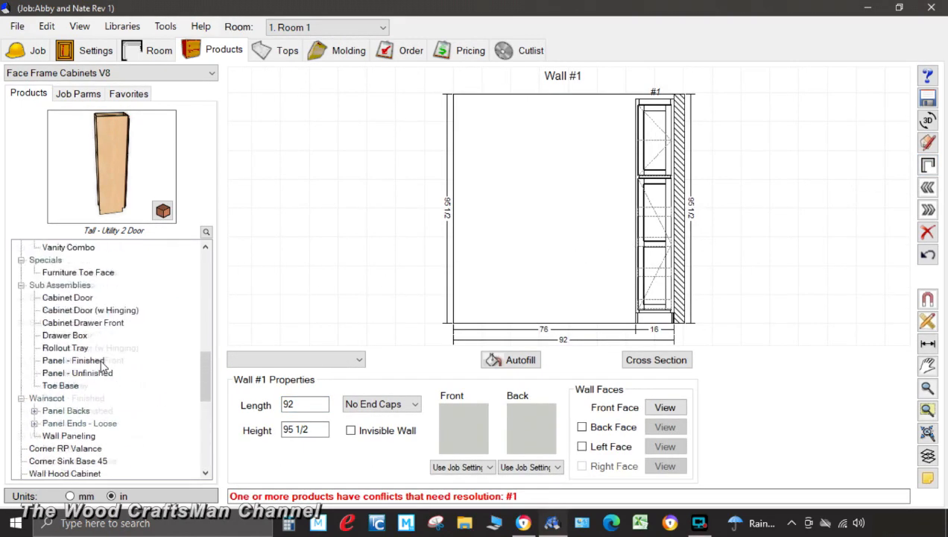
scroll(172, 347, "up", 1)
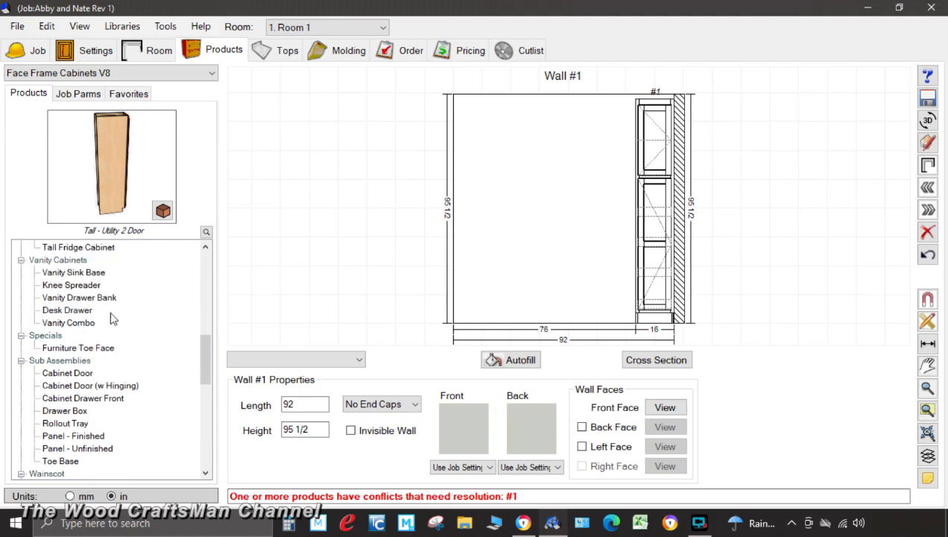
left_click(89, 276)
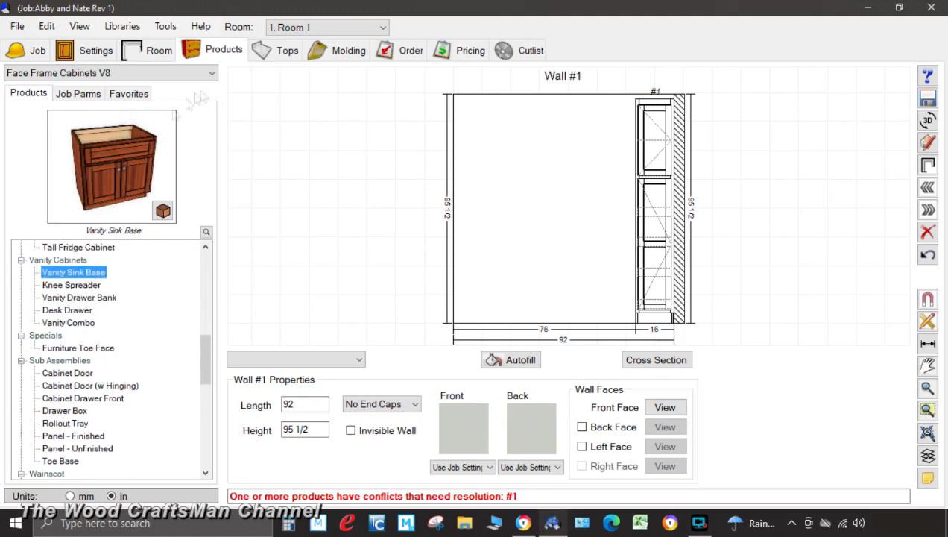
left_click(607, 299)
left_click(376, 413)
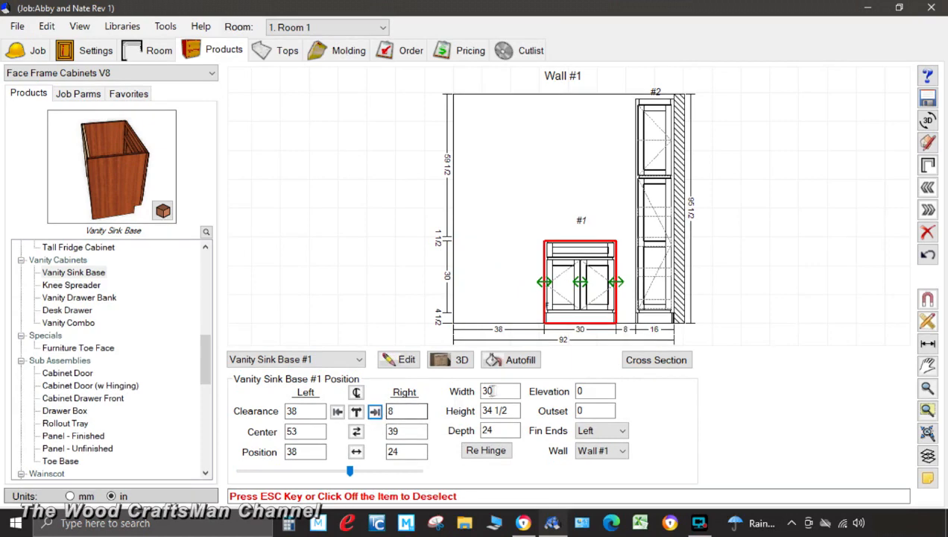
Set the tall pantry's width to 15 inches.
left_click(654, 294)
double_click(496, 390)
type("15")
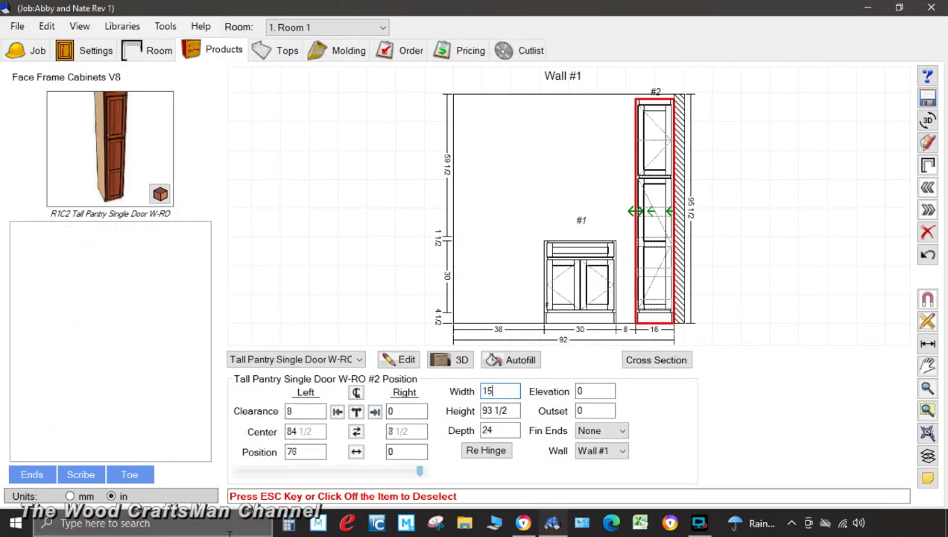
key("Return")
Set the vanity sink base's width to 37 inches and move it against the tall pantry.
left_click(566, 299)
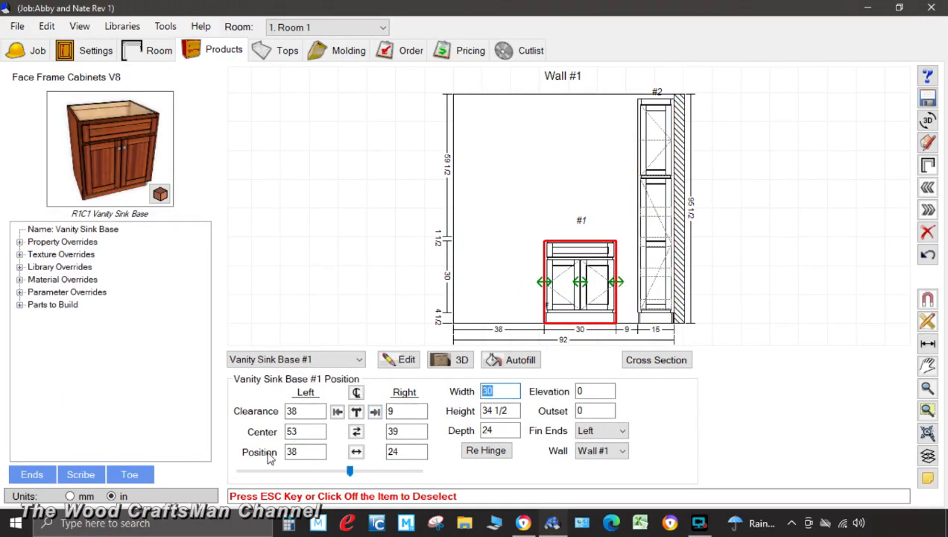
key("Return")
left_click(416, 246)
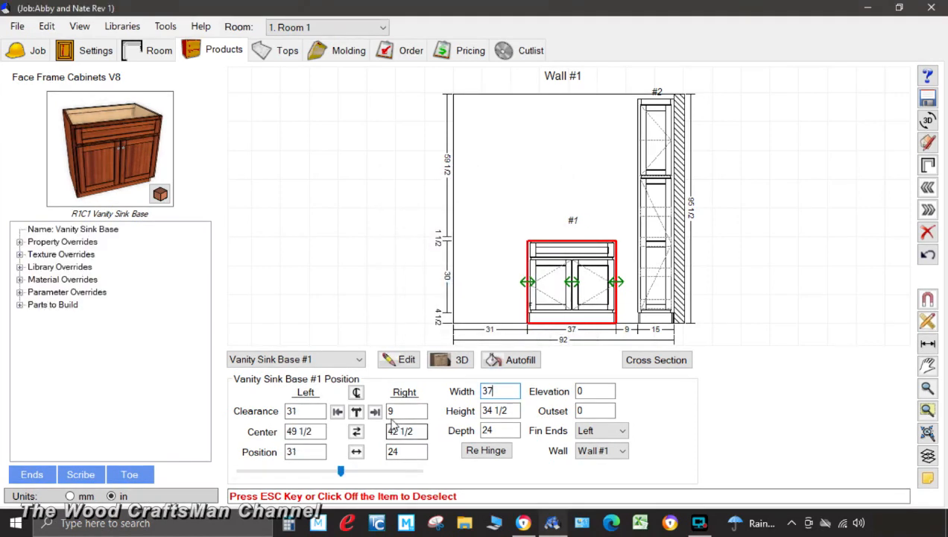
left_click(375, 412)
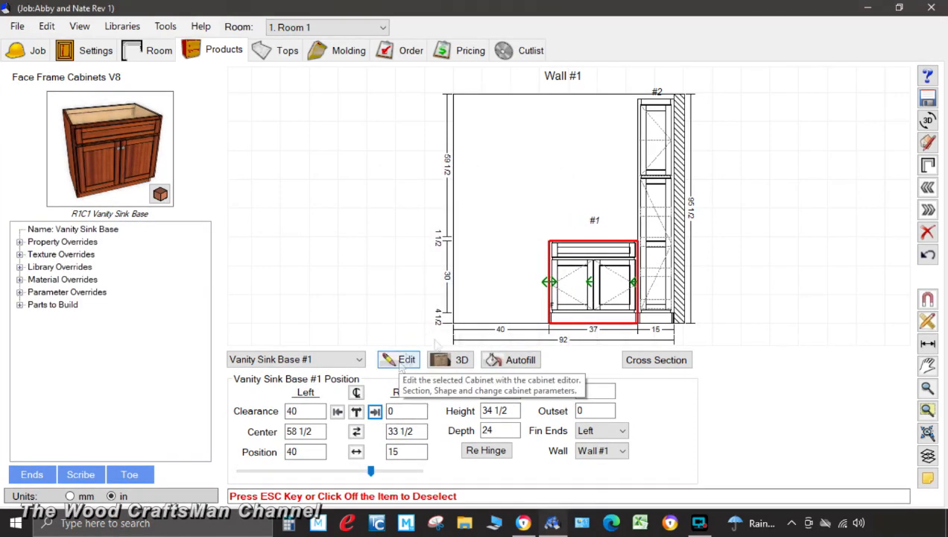
Open the tall pantry in the product editor and set its right face frame stile width to 3 inches.
left_click(641, 274)
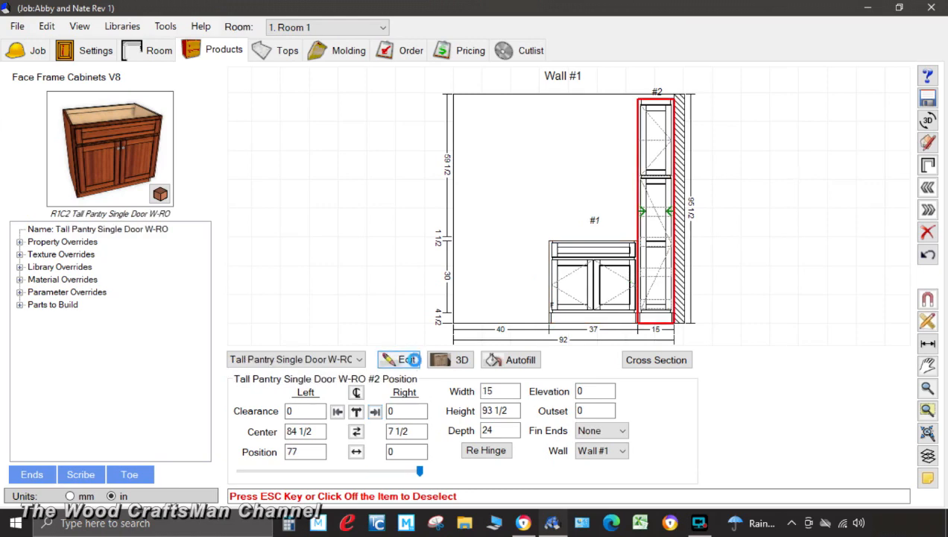
left_click(412, 359)
left_click(488, 171)
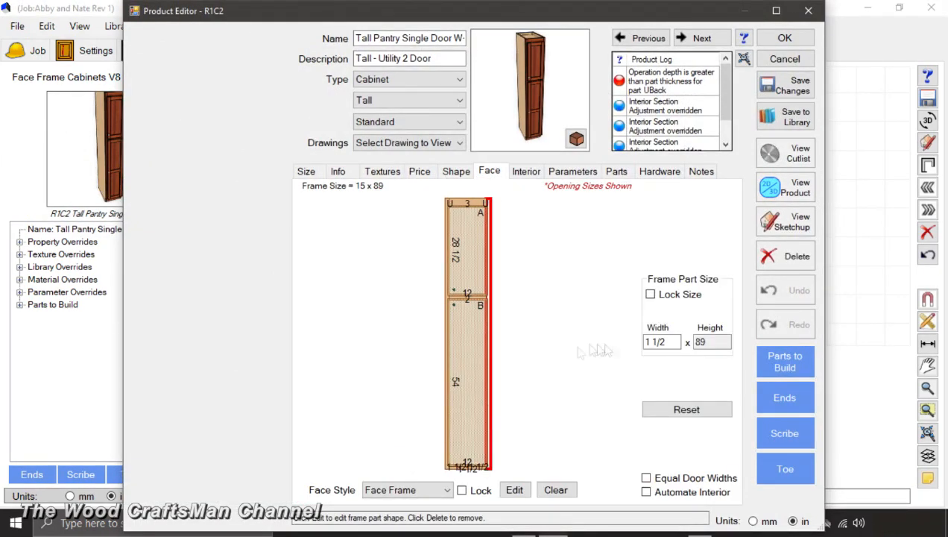
left_click_drag(669, 342, 354, 316)
type("3")
key("Return")
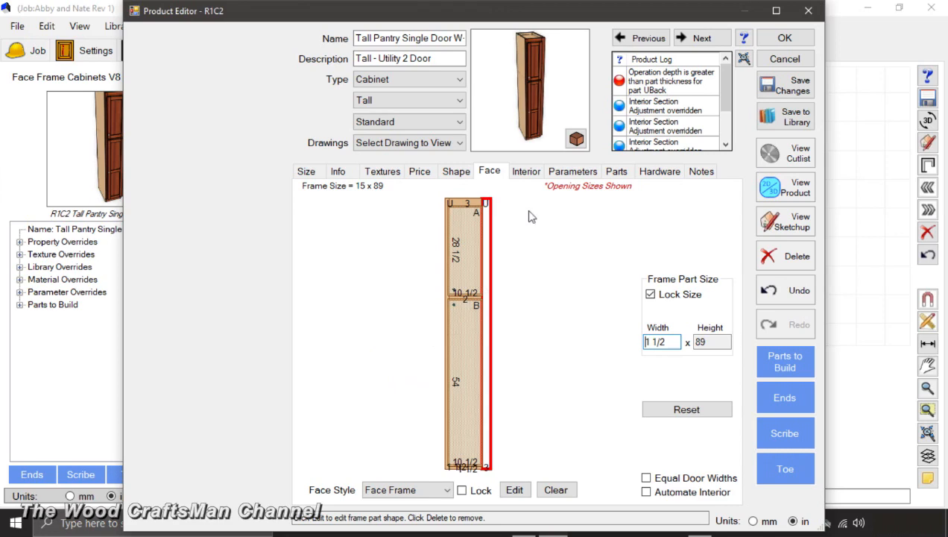
Make the tall pantry's left end a Finished End and extend both cabinet ends to the floor.
left_click(777, 391)
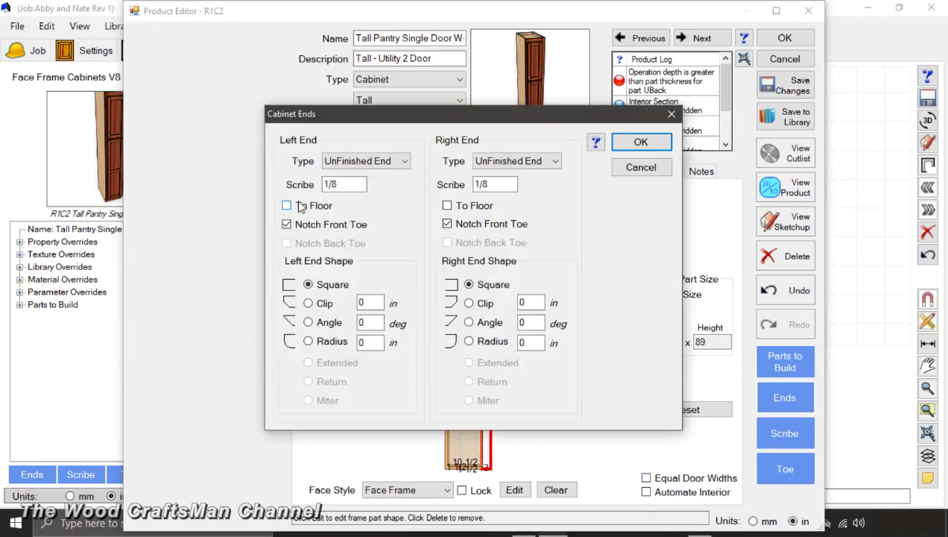
left_click(402, 160)
left_click(399, 196)
left_click(447, 206)
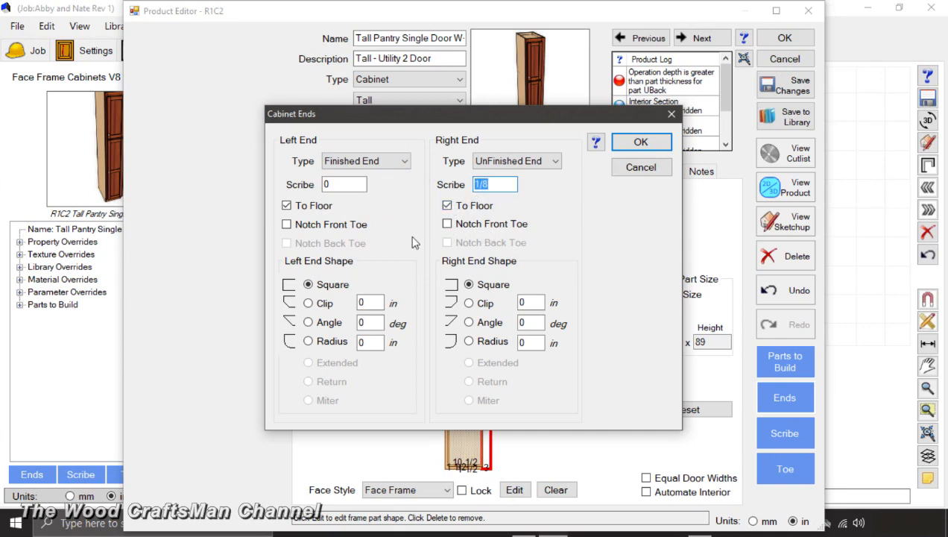
left_click(637, 143)
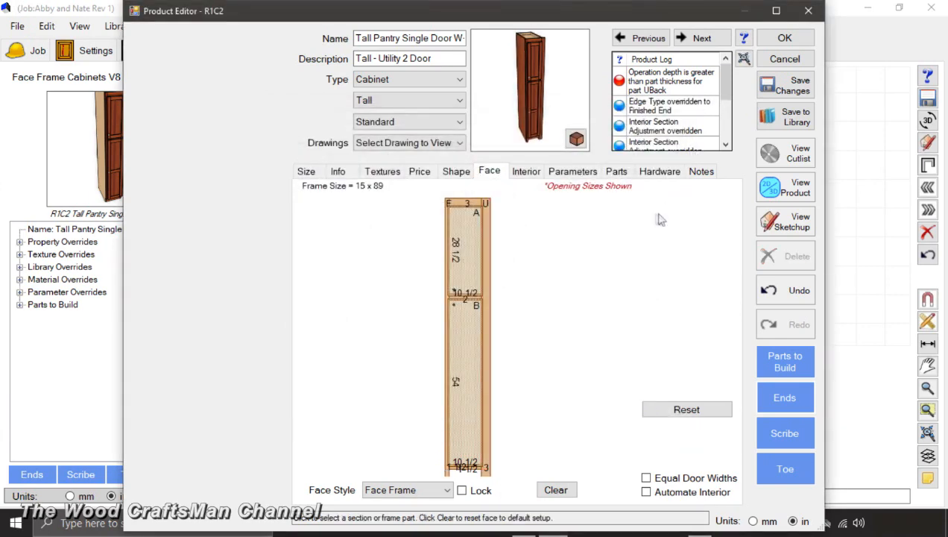
Review the tall pantry's interior, shape and 3D preview, and accept the product edits.
left_click(527, 172)
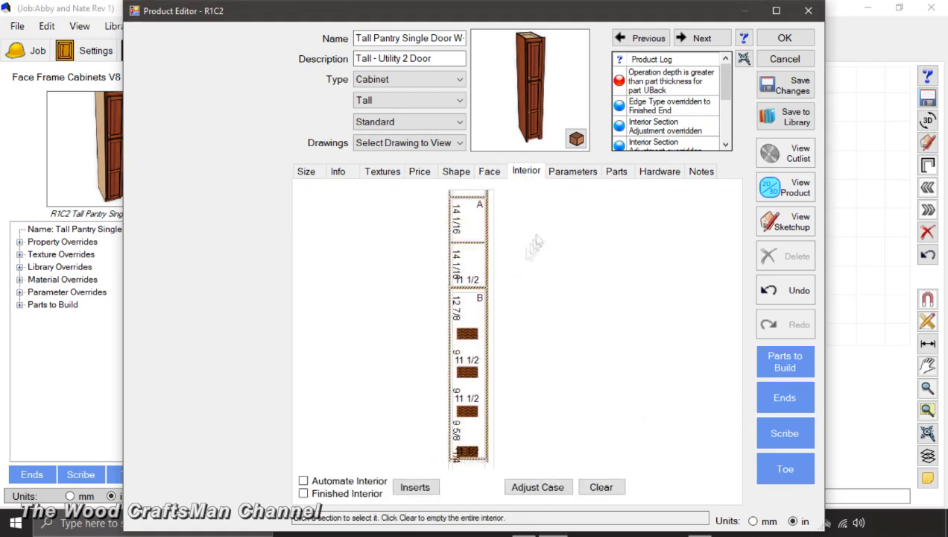
left_click(497, 178)
left_click(457, 179)
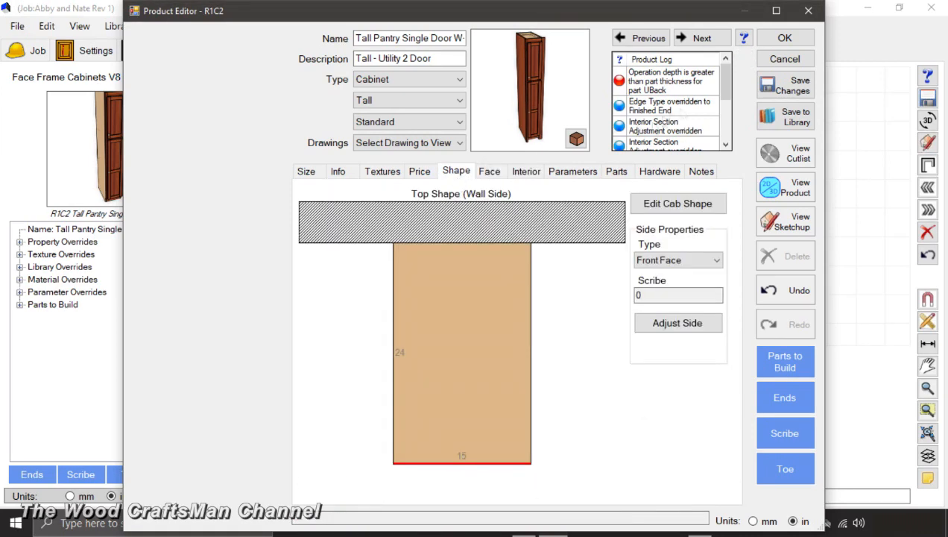
mouse_move(544, 120)
left_mouse_down()
mouse_move(556, 118)
mouse_move(543, 118)
left_mouse_up()
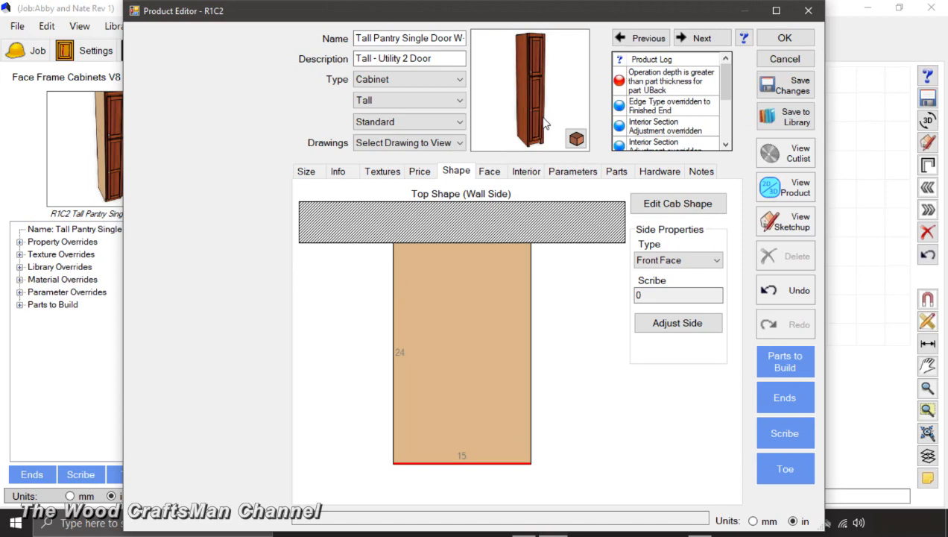
left_click(784, 37)
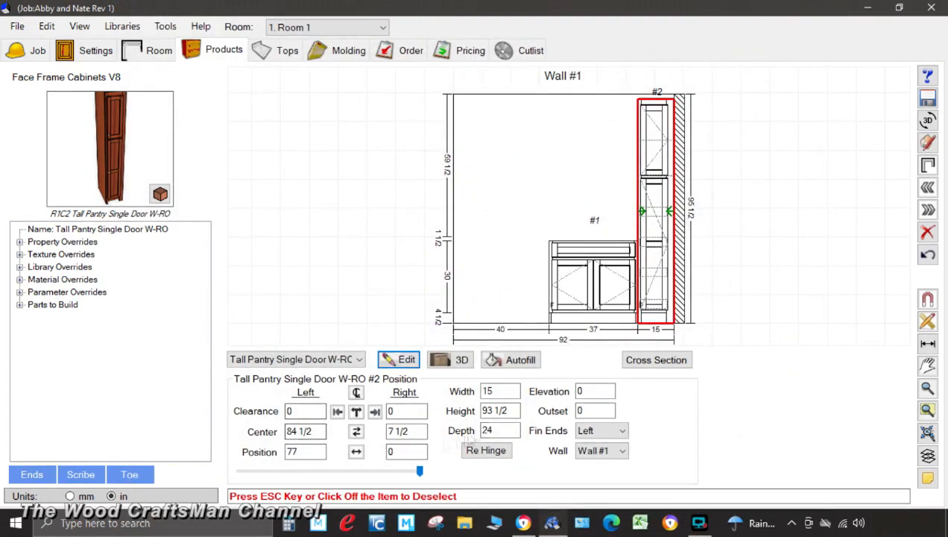
Set the vanity sink base's depth to 21 inches.
left_click(498, 430)
left_click(355, 454)
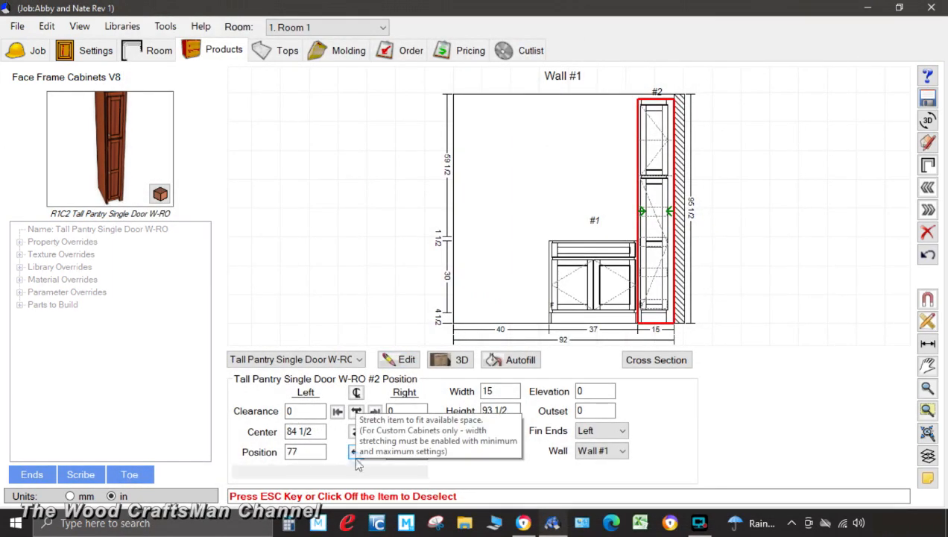
left_click(603, 277)
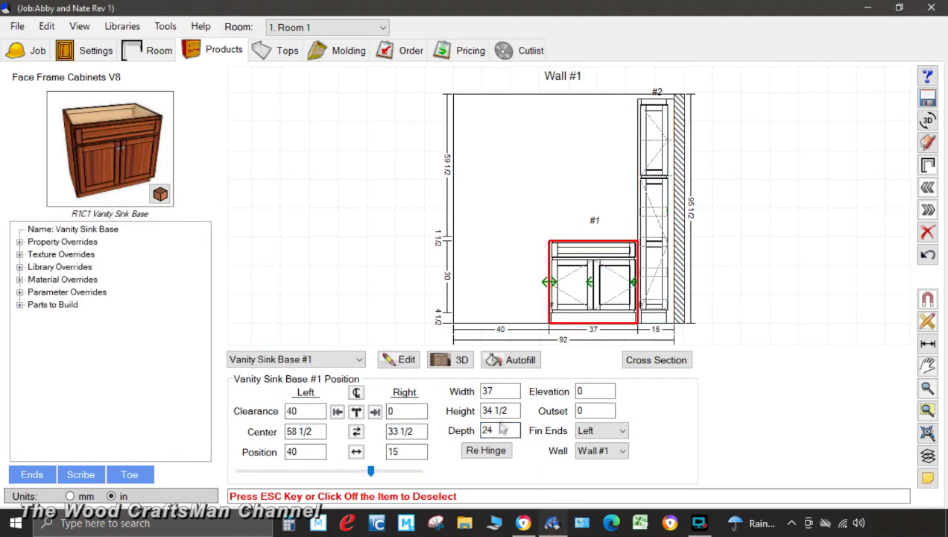
type("21")
key("Return")
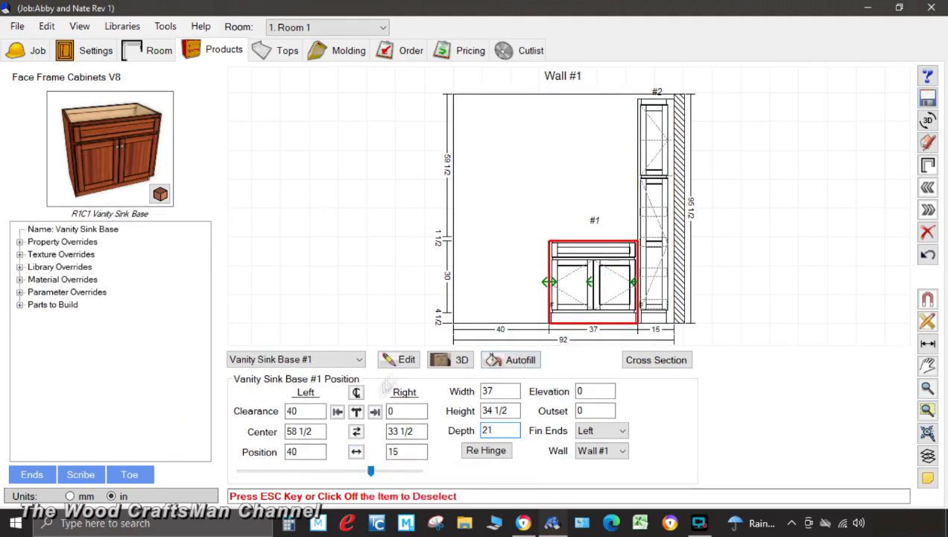
Open the vanity sink base in the product editor, extend both ends to the floor and make its right end an UnFinished End.
left_click(402, 360)
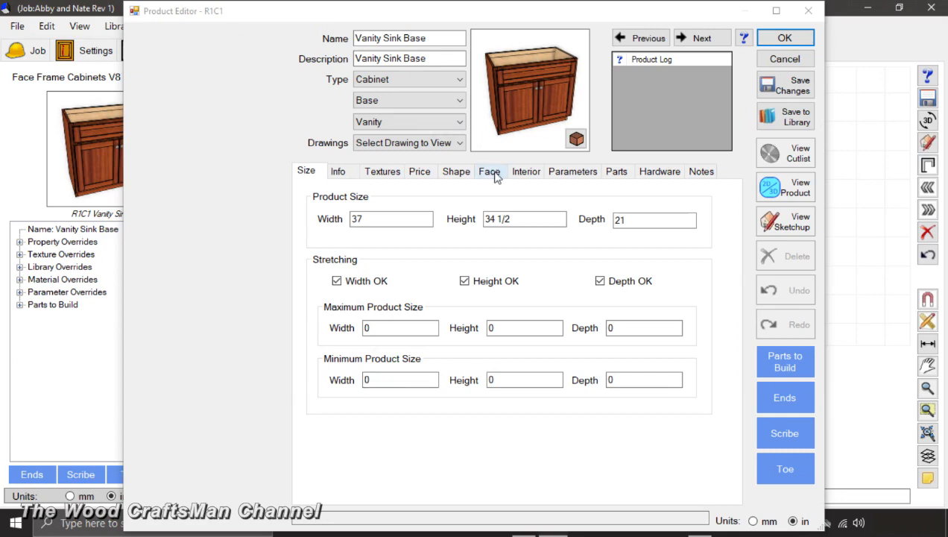
left_click(784, 397)
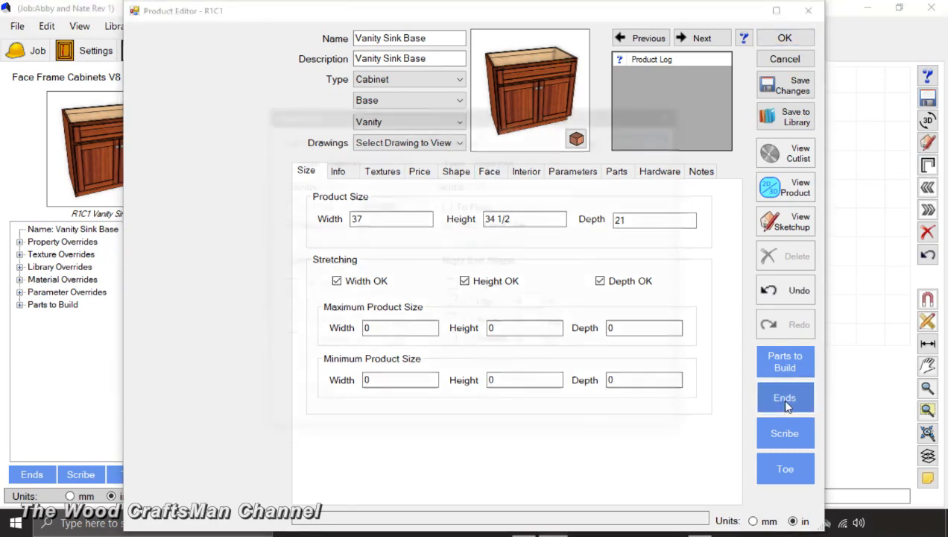
left_click(286, 205)
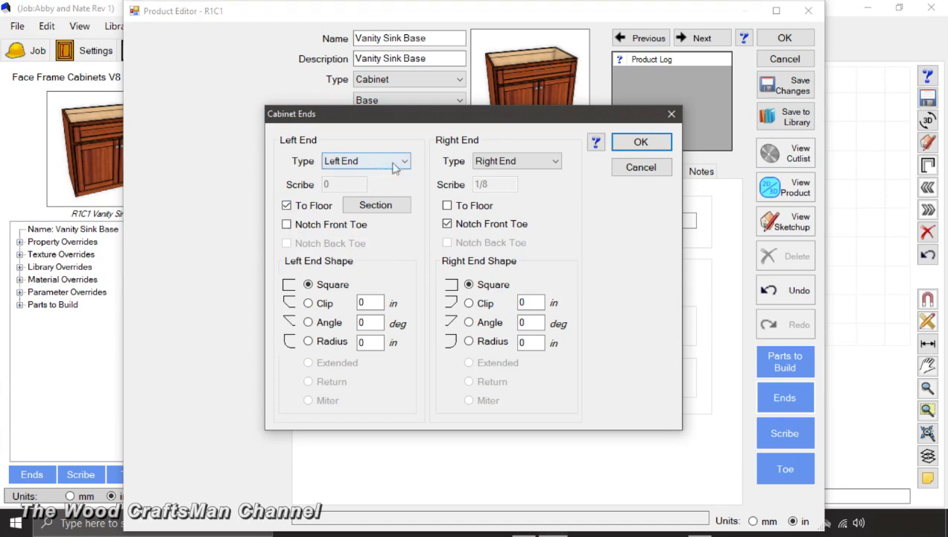
left_click(555, 161)
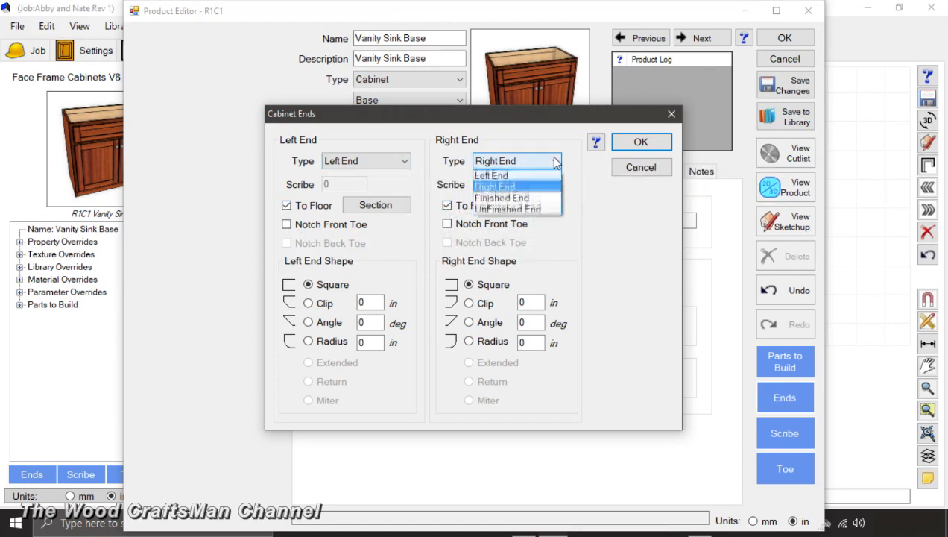
left_click(533, 209)
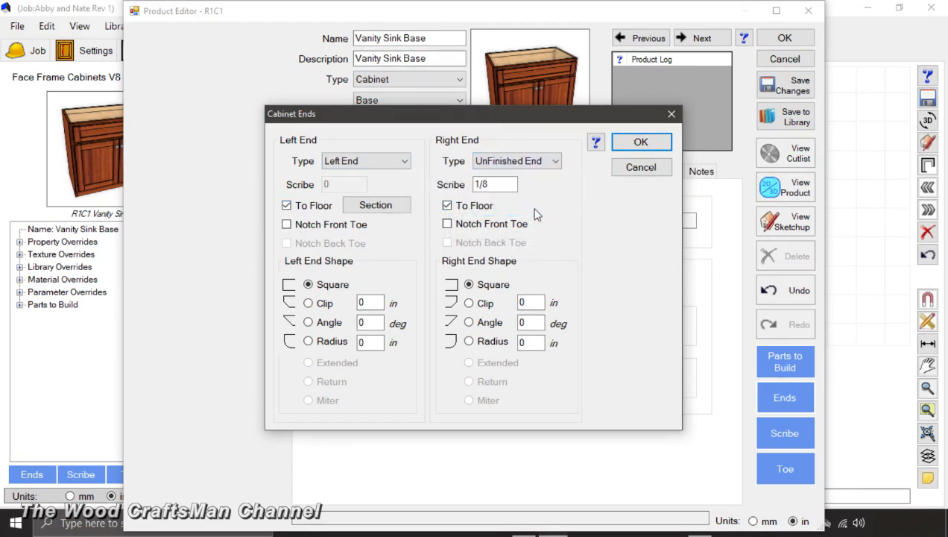
left_click(641, 142)
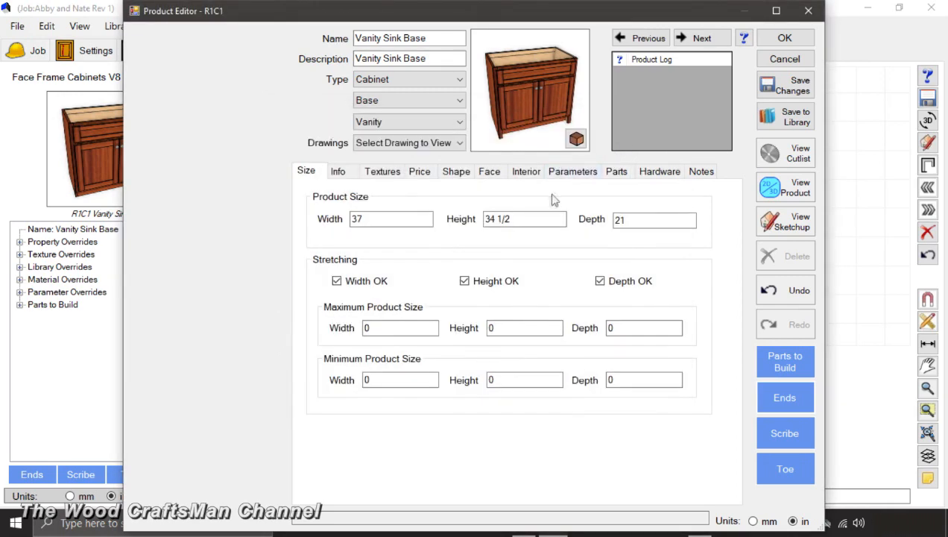
Remove the rail from the vanity's face and divide the opening with a 3-inch vertical stile, leaving a 21 1/2-inch opening to its left.
left_click(488, 173)
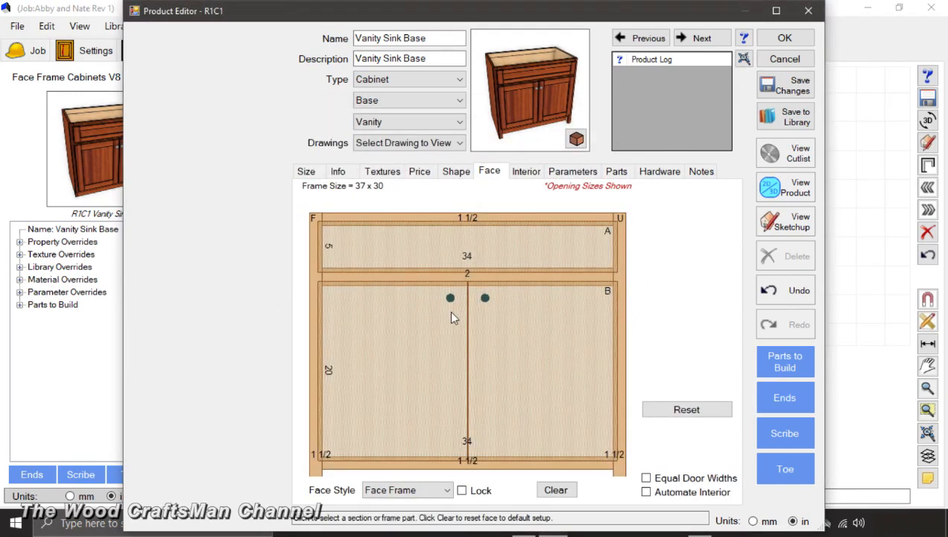
left_click(538, 274)
key("Delete")
left_click(519, 303)
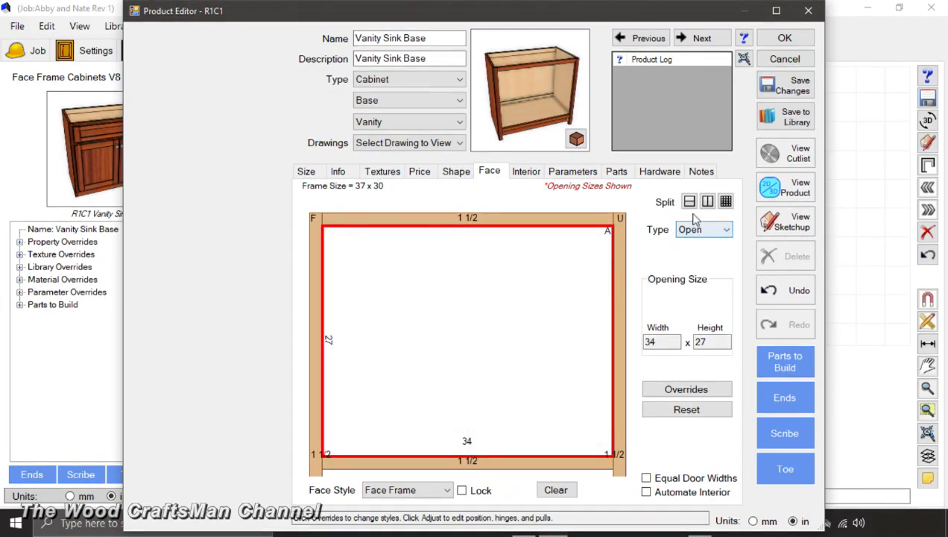
left_click(707, 204)
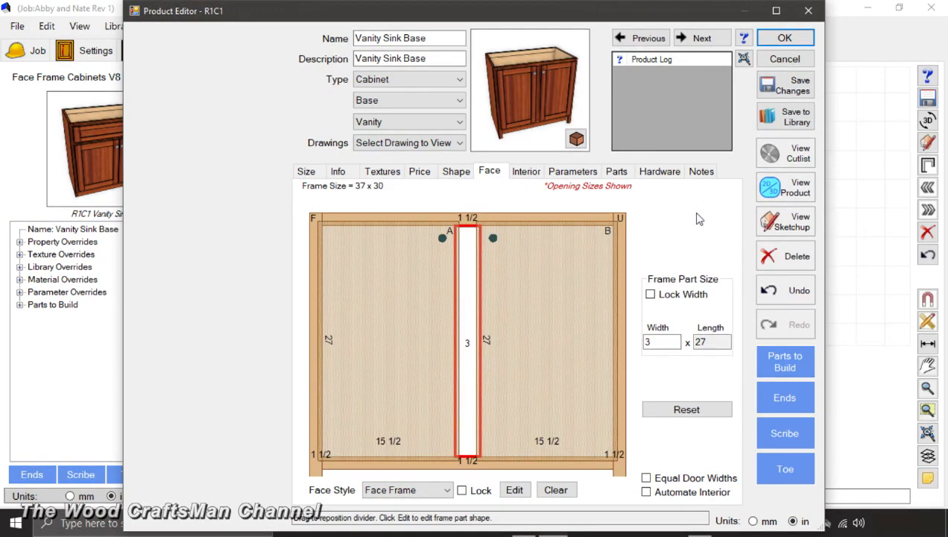
left_click_drag(468, 339, 519, 392)
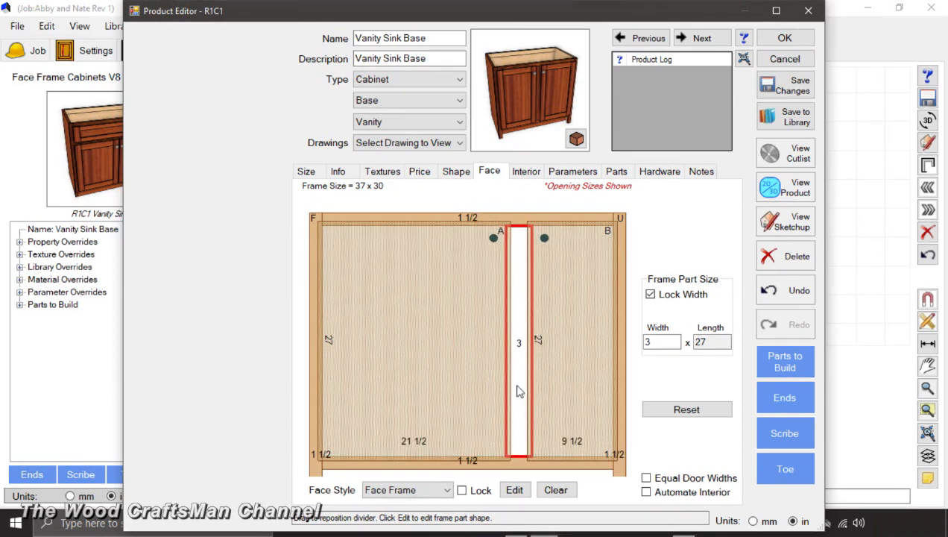
Split the right face opening into three stacked drawers, with a 5-inch top opening and two 9-inch openings below.
left_click(555, 419)
left_click(689, 201)
left_click(602, 308)
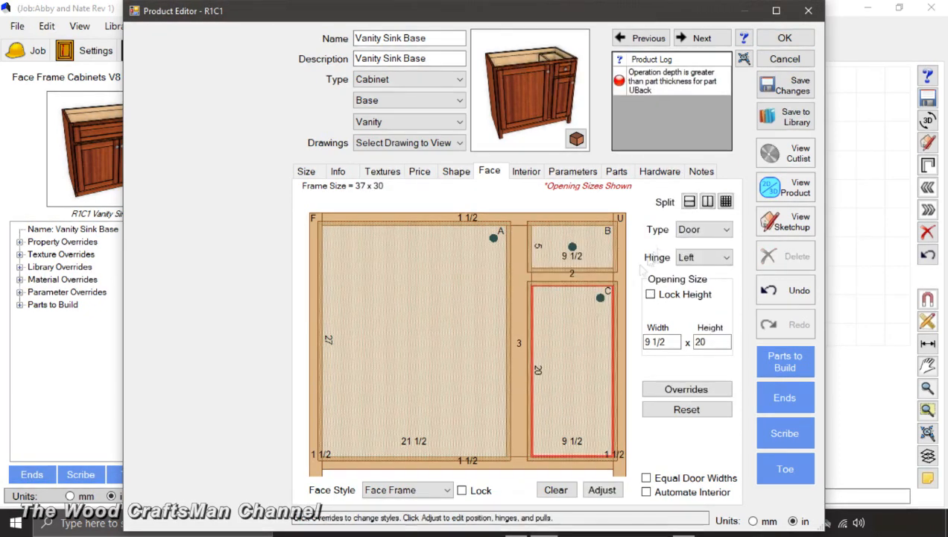
left_click(689, 202)
left_click_drag(593, 301, 592, 281)
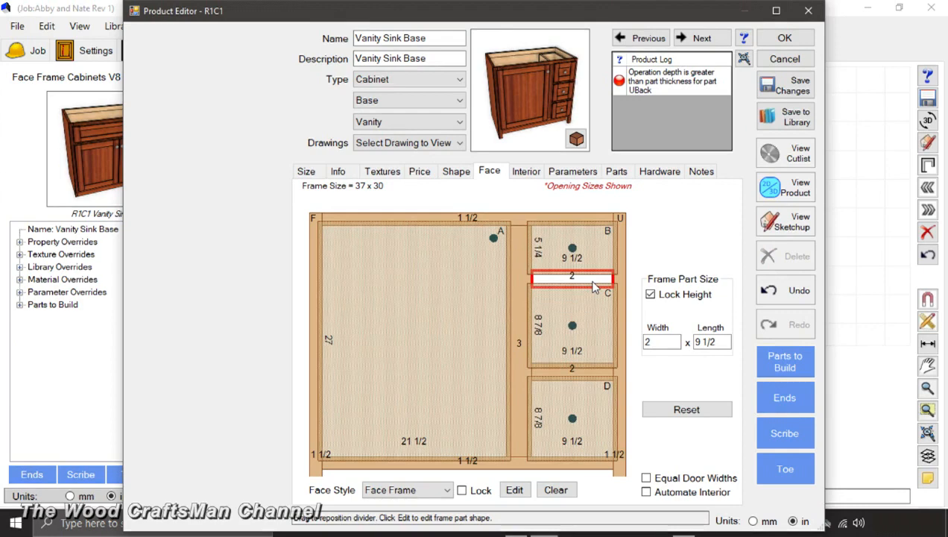
left_click(650, 293)
Split the left face opening into a 5-inch-high Dwr Front section above a Pair door section.
left_click(686, 203)
left_click_drag(413, 337, 413, 276)
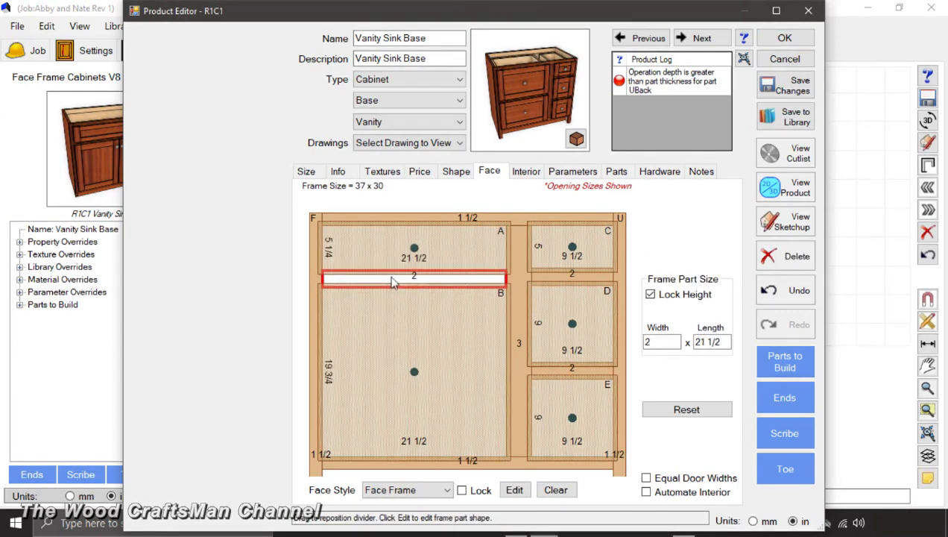
left_click(451, 251)
left_click(711, 229)
left_click(706, 294)
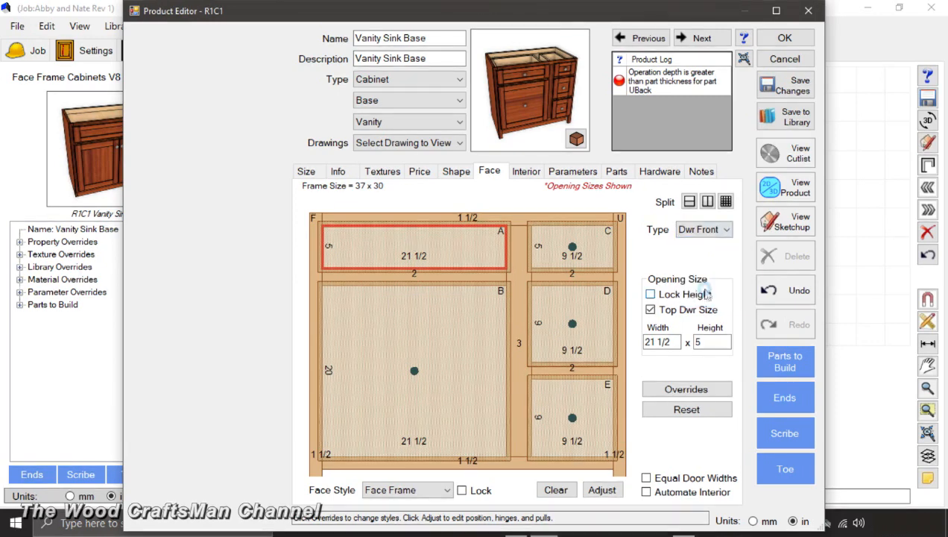
left_click(413, 350)
left_click(711, 229)
left_click(715, 272)
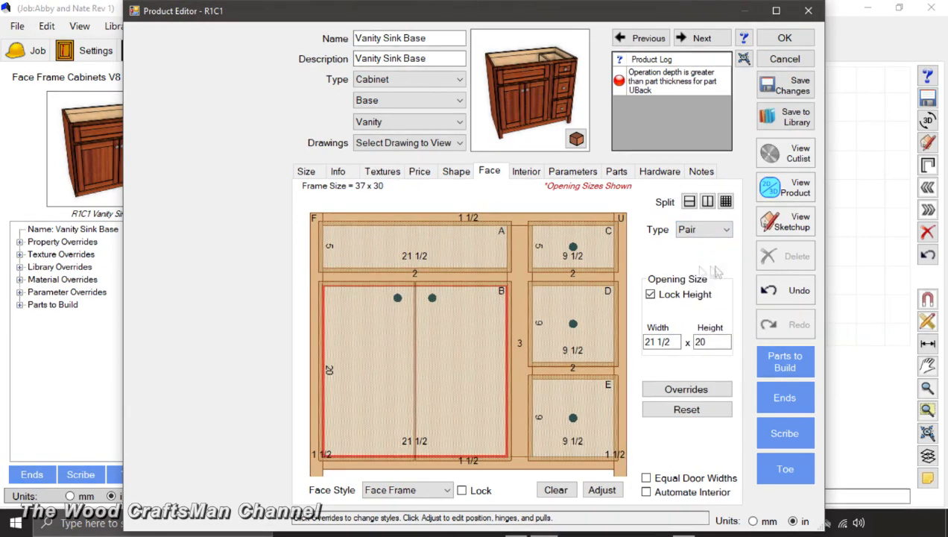
Set the width of the stile between the doors and the drawer stack to 2 inches.
left_click(519, 343)
double_click(661, 342)
type("2")
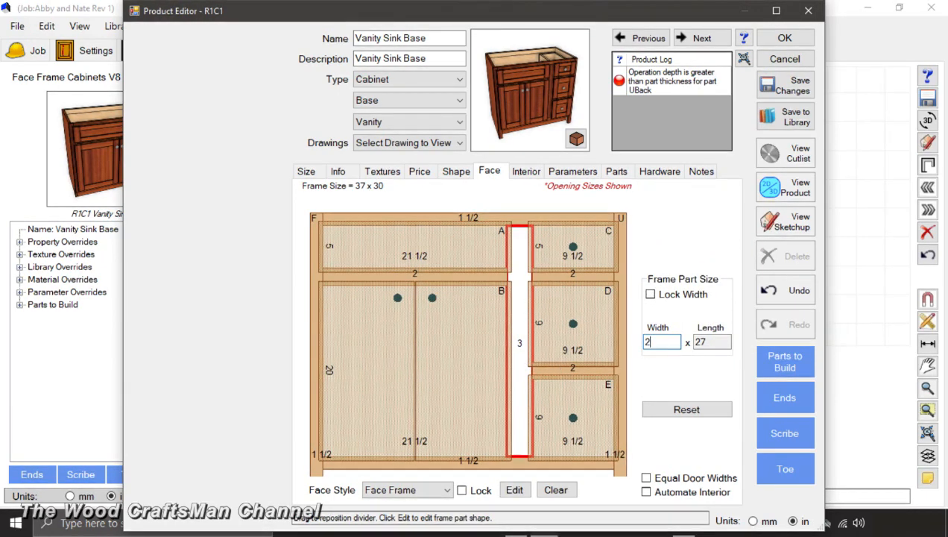
key("Return")
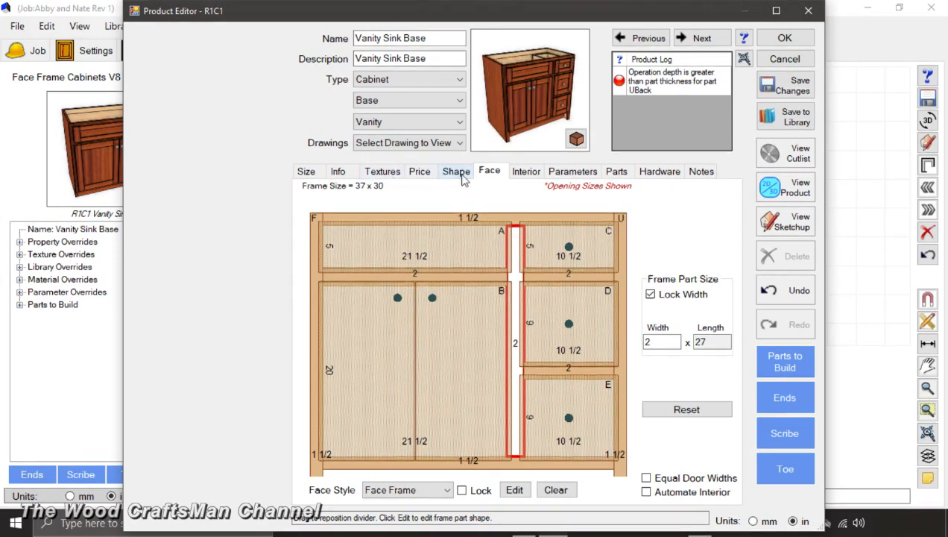
Change the left side of the vanity's shape to a Panelized End.
left_click(456, 172)
left_click(327, 357)
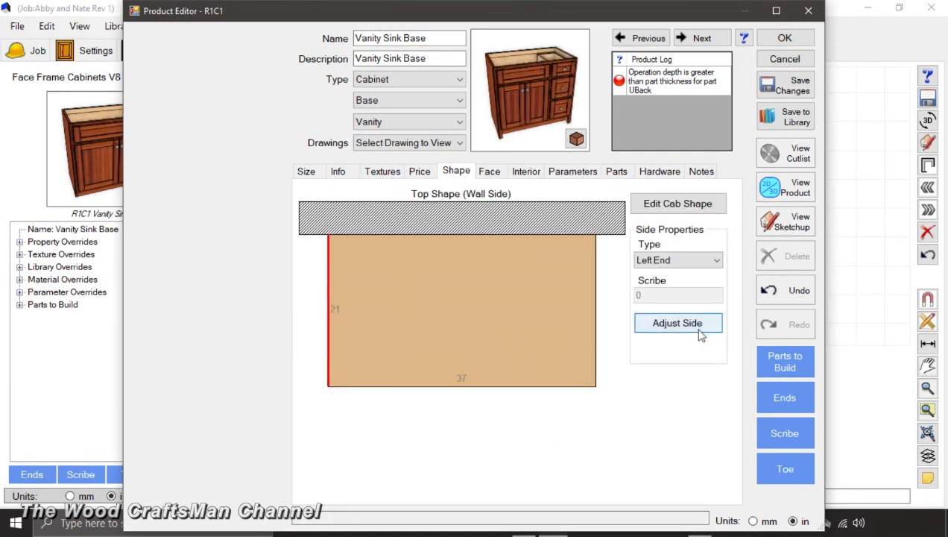
left_click(715, 260)
left_click(693, 386)
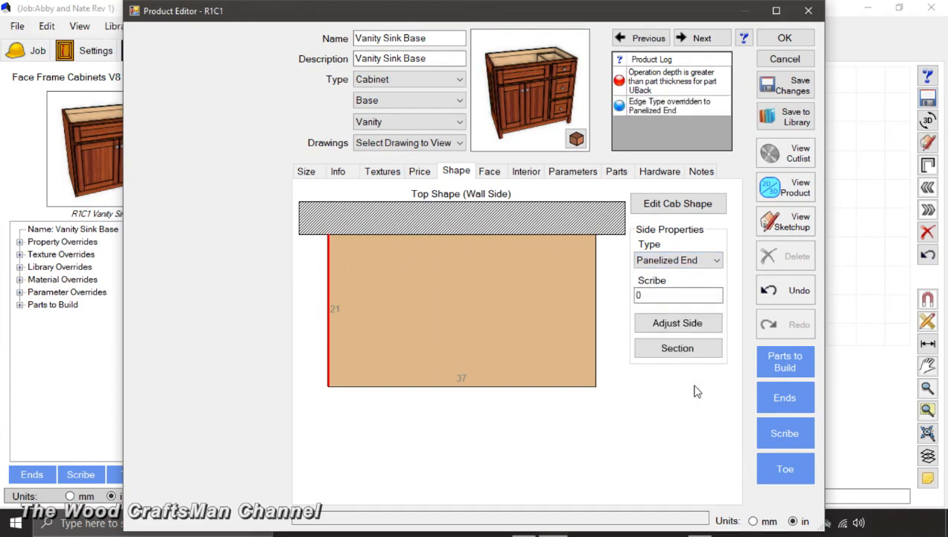
Set the right stile of the left end's panel to 1 3/4 inches and accept the panel section.
left_click(694, 353)
left_click(521, 283)
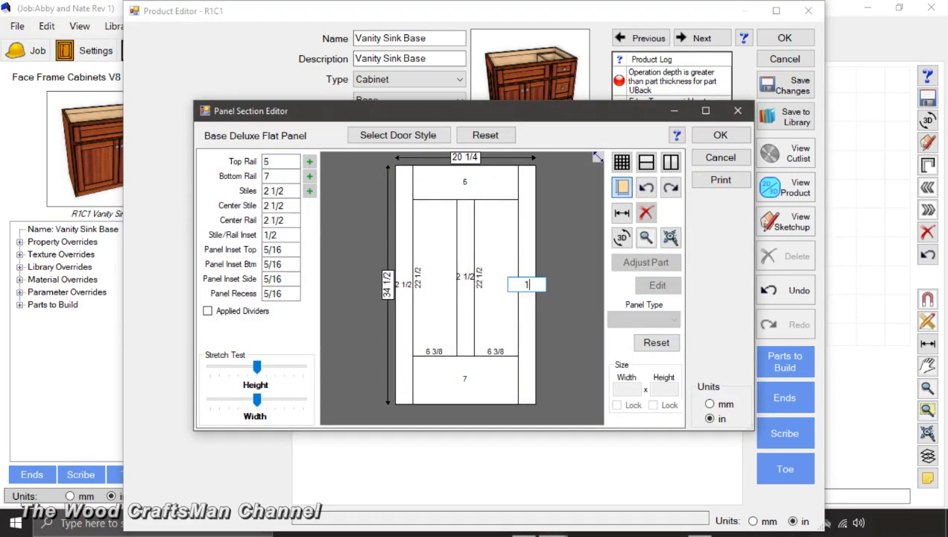
key("Return")
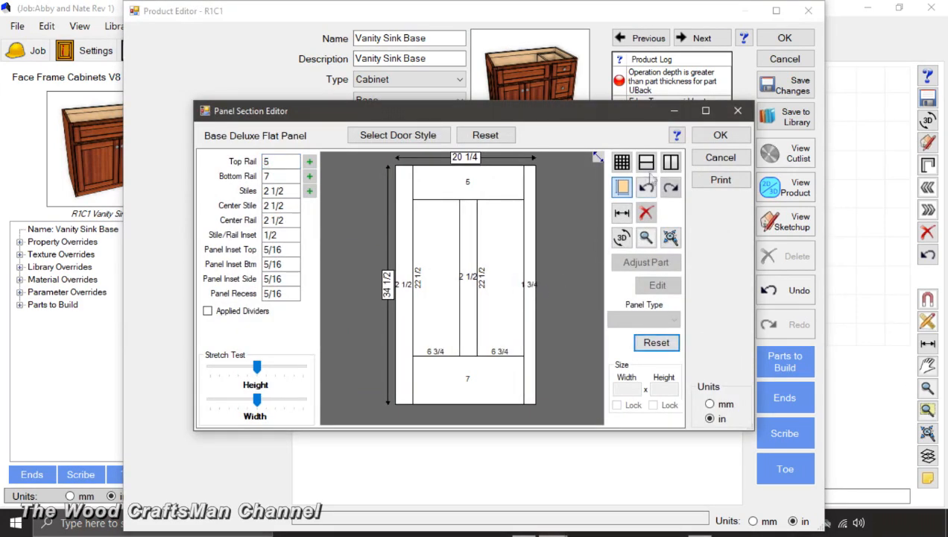
left_click(717, 136)
Divide the vanity's interior with a vertical partition beside the drawers and lock it Flush Right to the rail.
left_click(526, 171)
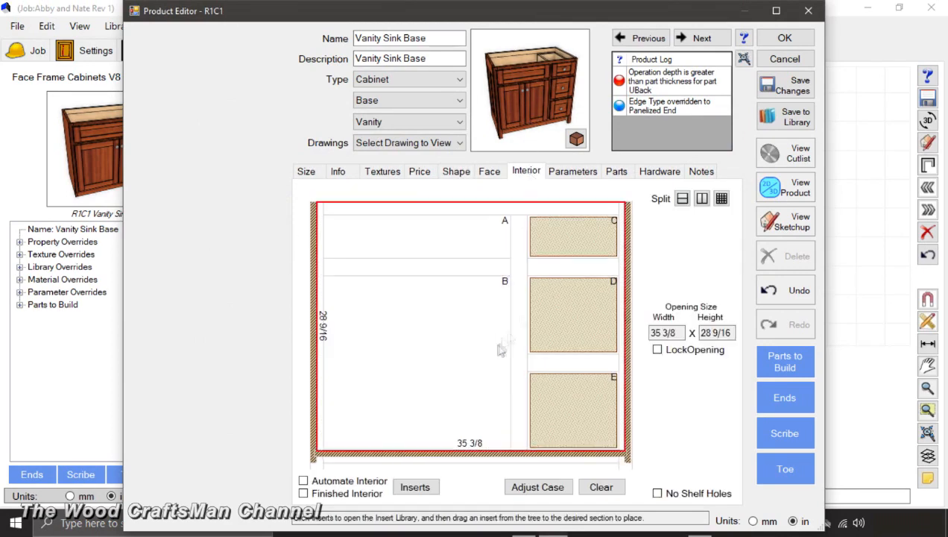
left_click(704, 199)
left_click_drag(471, 377, 520, 376)
left_click(711, 289)
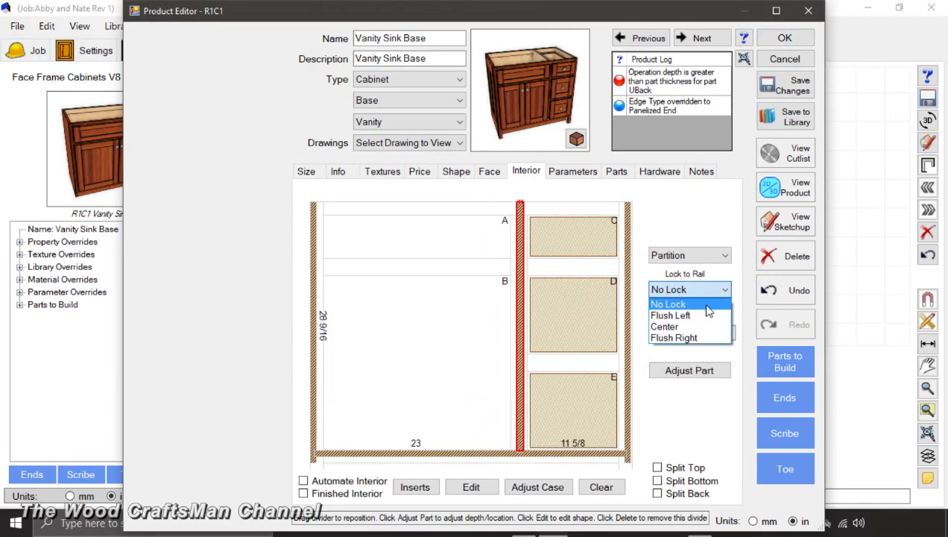
left_click(691, 338)
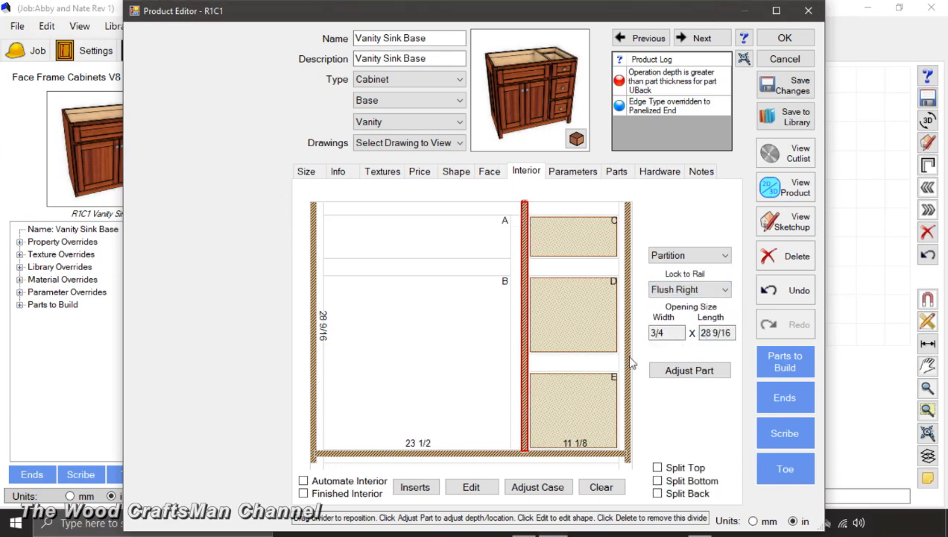
Try a 2.25-inch scribe on the vanity's right end and check it against the face frame.
left_click(628, 362)
left_click(784, 433)
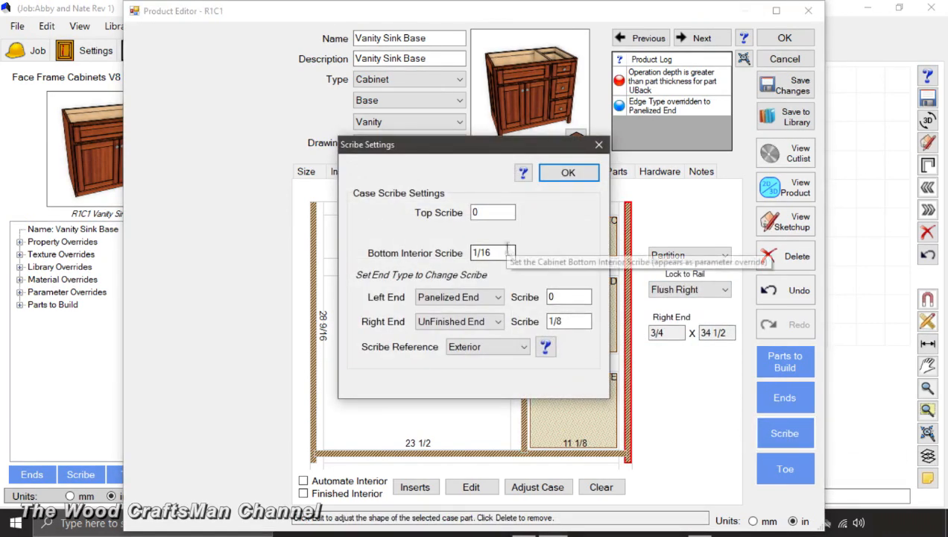
left_click(598, 144)
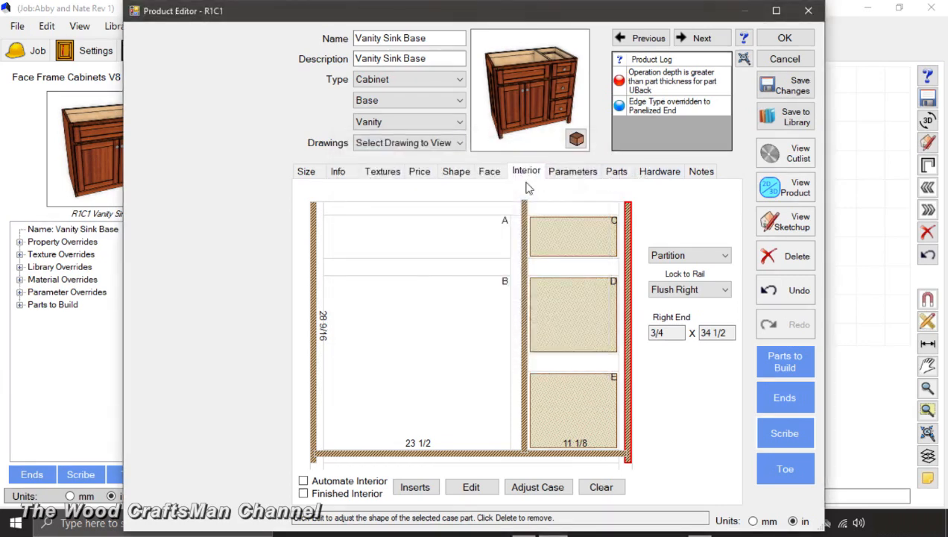
left_click(772, 403)
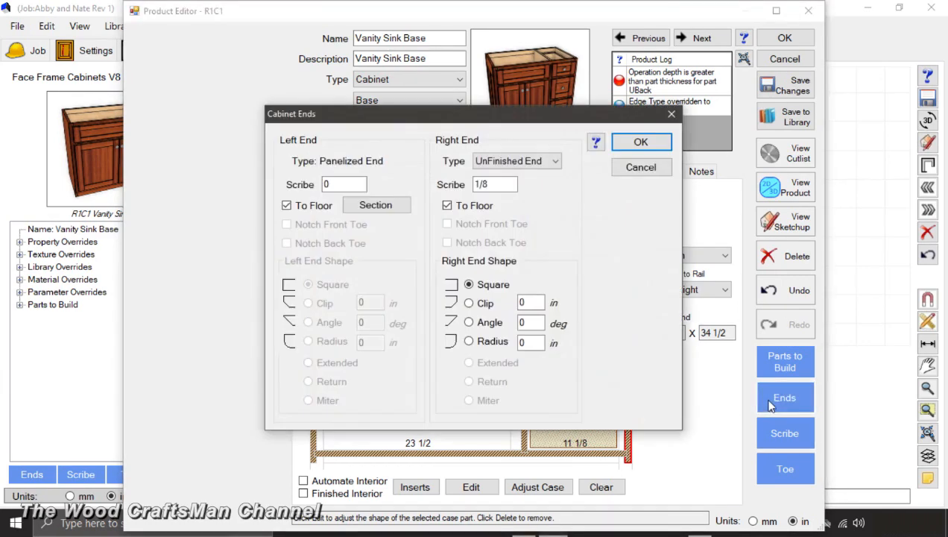
left_click_drag(513, 185, 409, 182)
type("2.25")
key("Return")
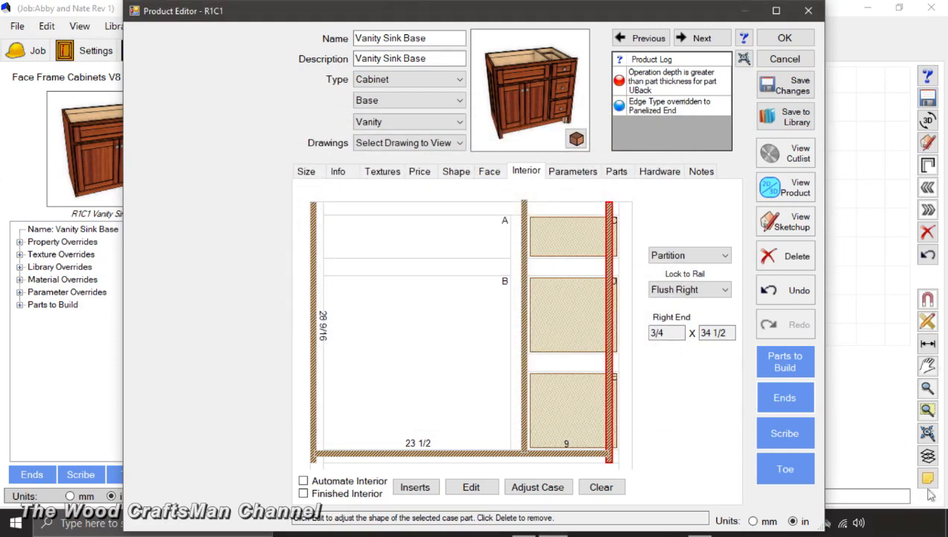
left_click(489, 171)
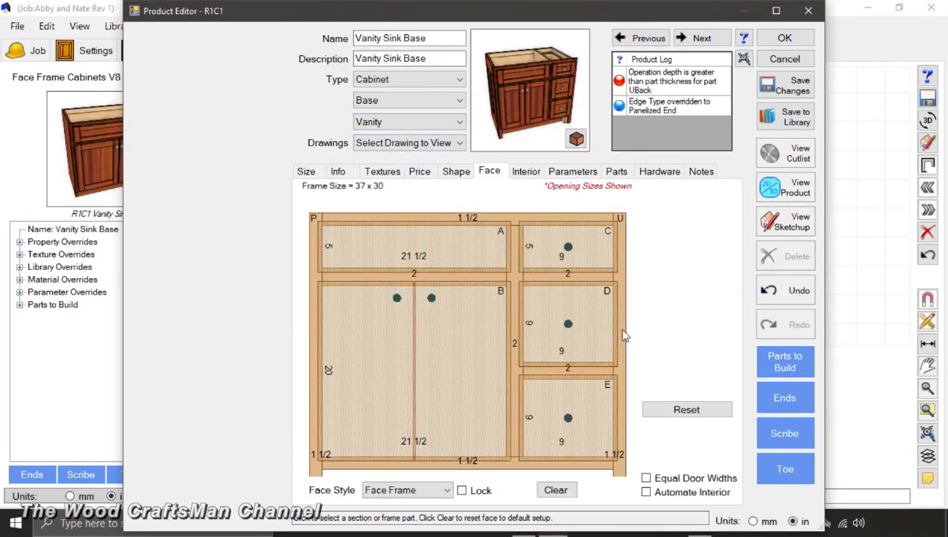
left_click(524, 173)
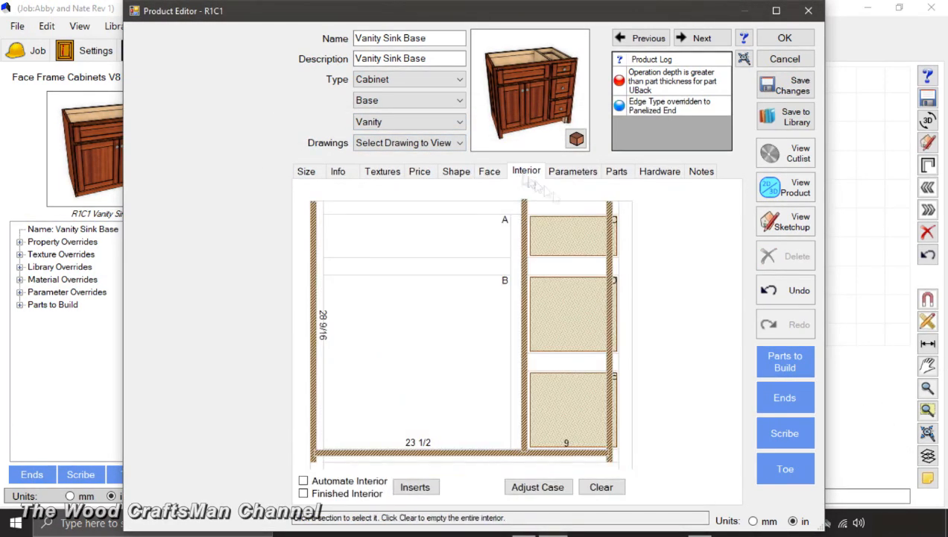
Reduce the right end's scribe so the drawer section's interior is 10 1/2 inches wide, and select the left interior section.
left_click(609, 298)
left_click(785, 433)
left_click_drag(577, 316, 549, 320)
type("0")
key("Return")
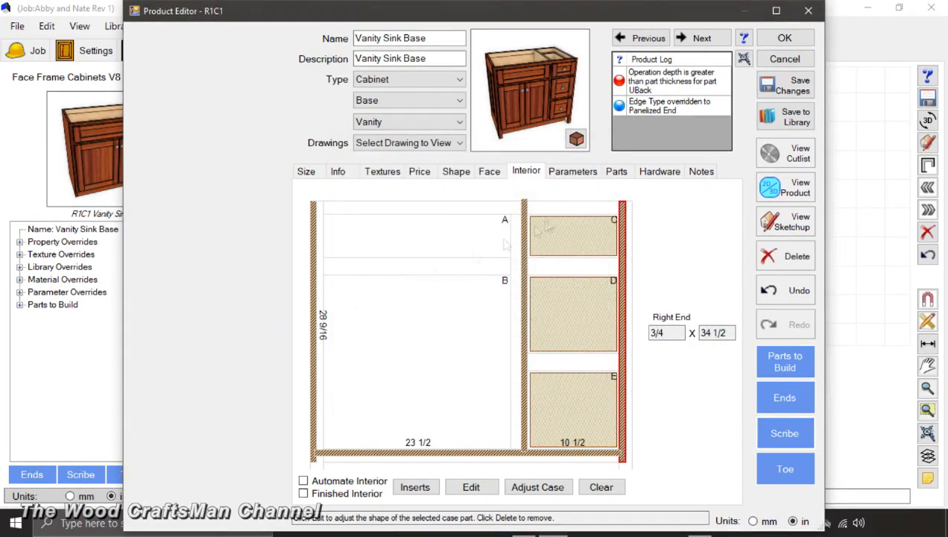
left_click(416, 372)
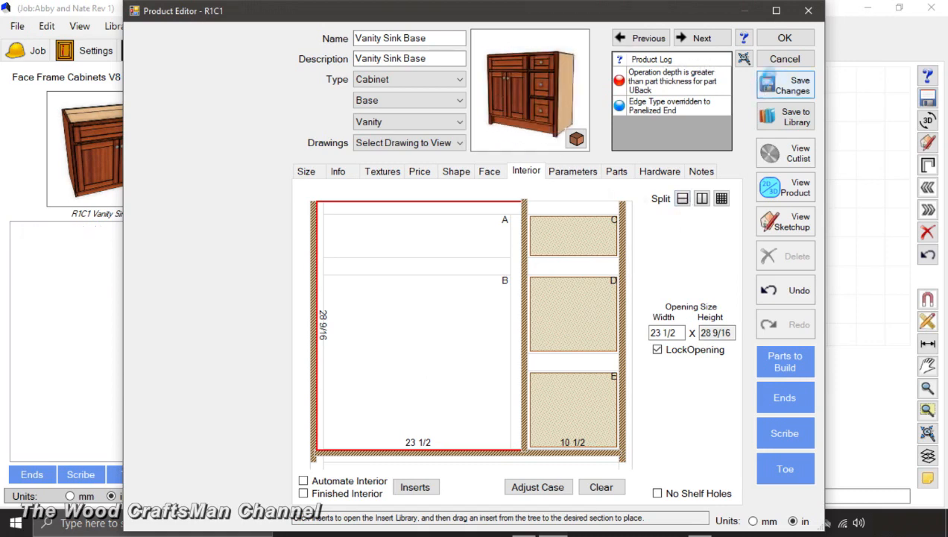
Accept the vanity's edits and switch the product library to Plumbing & Electrical V10.
left_click(784, 38)
left_click(491, 244)
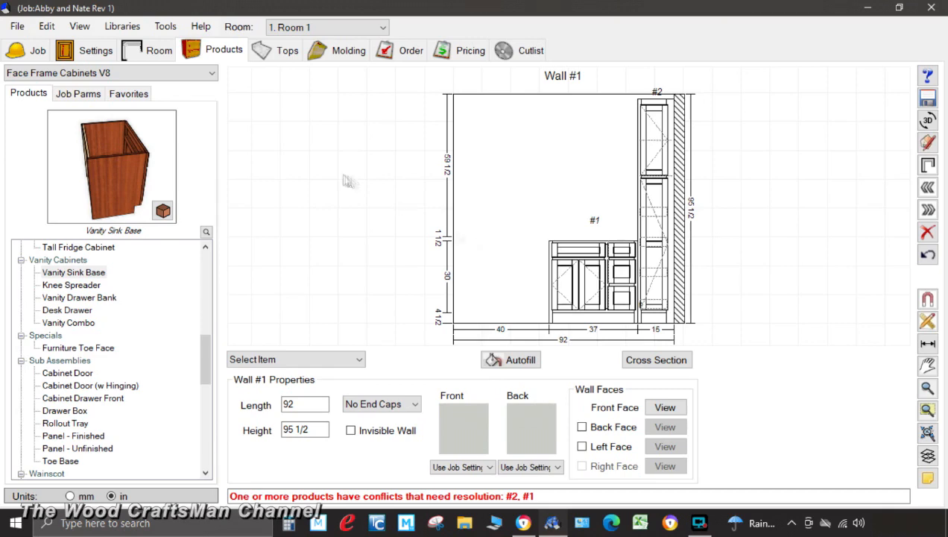
left_click(211, 73)
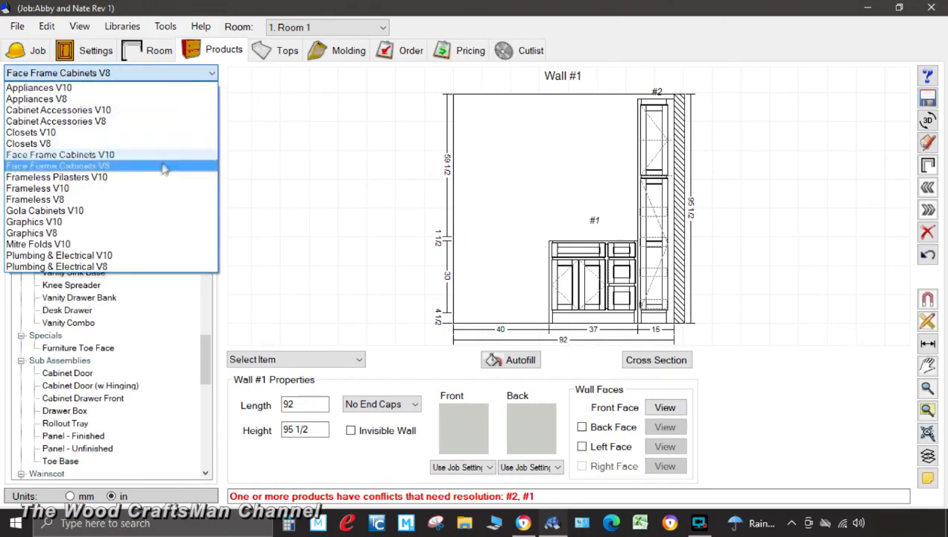
left_click(135, 255)
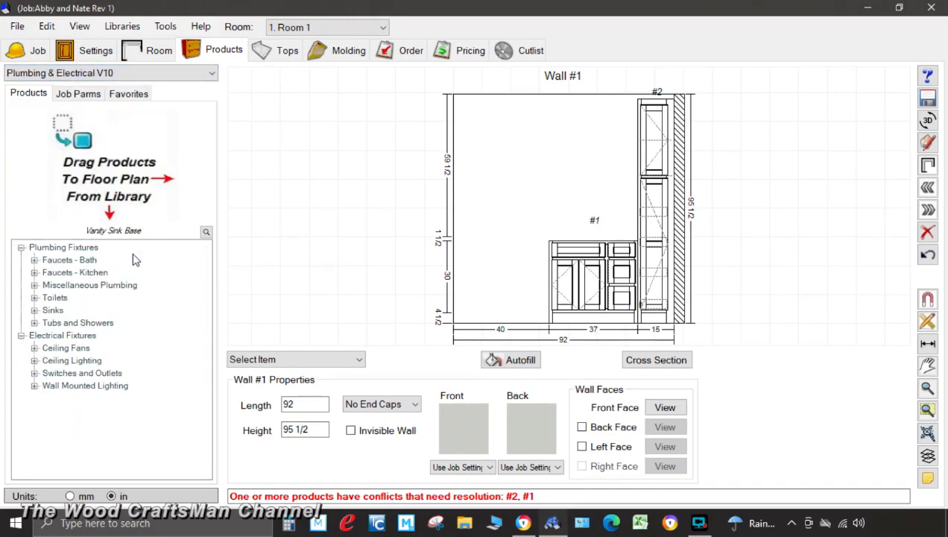
Place an Undermount Square bath sink from the library on Wall #1.
left_click(34, 310)
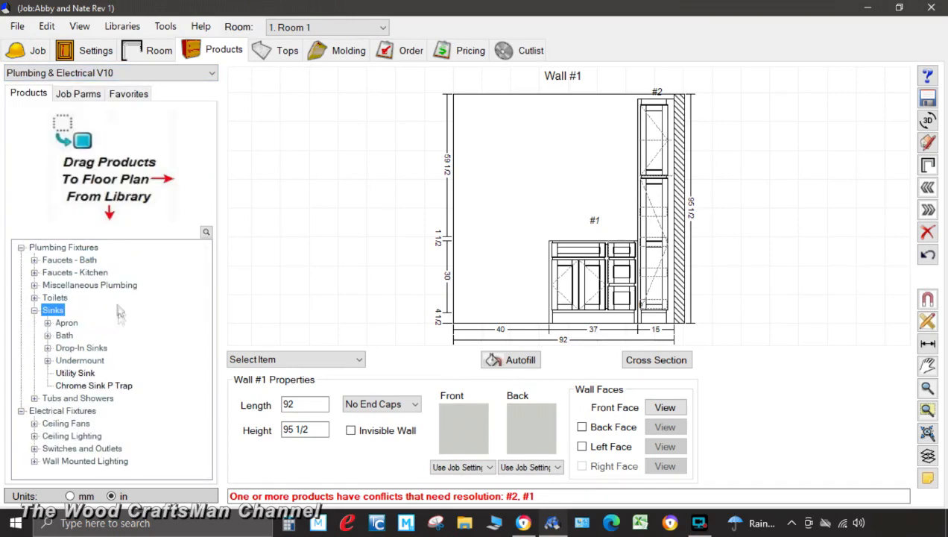
left_click(49, 336)
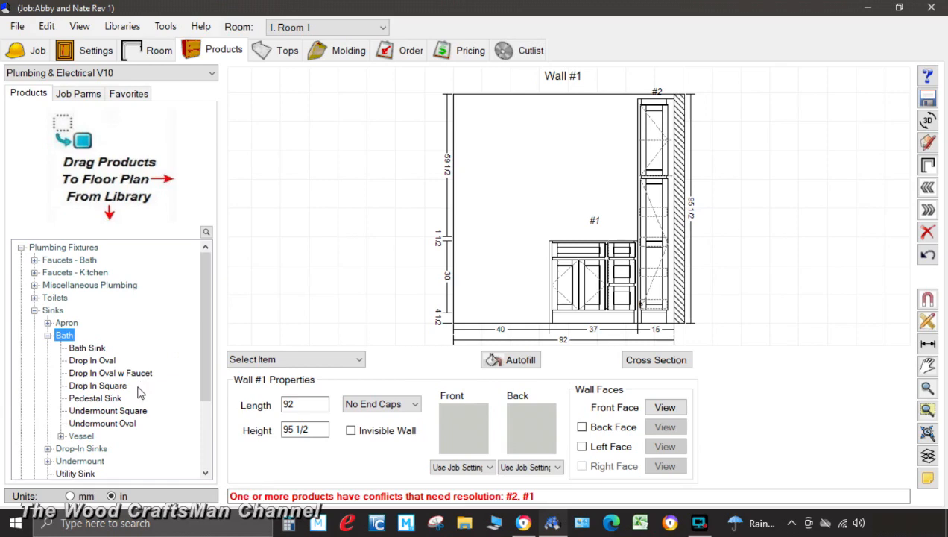
left_click(112, 411)
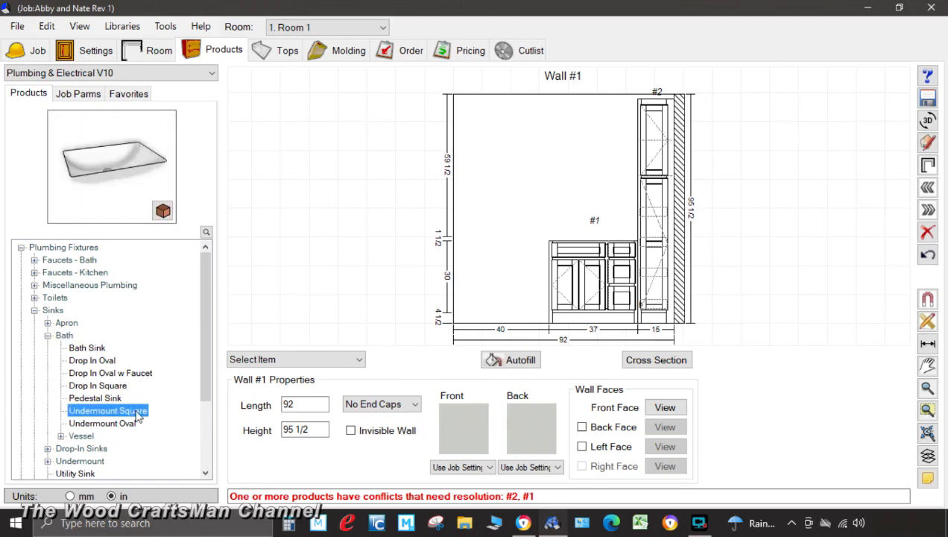
left_click_drag(95, 173, 519, 235)
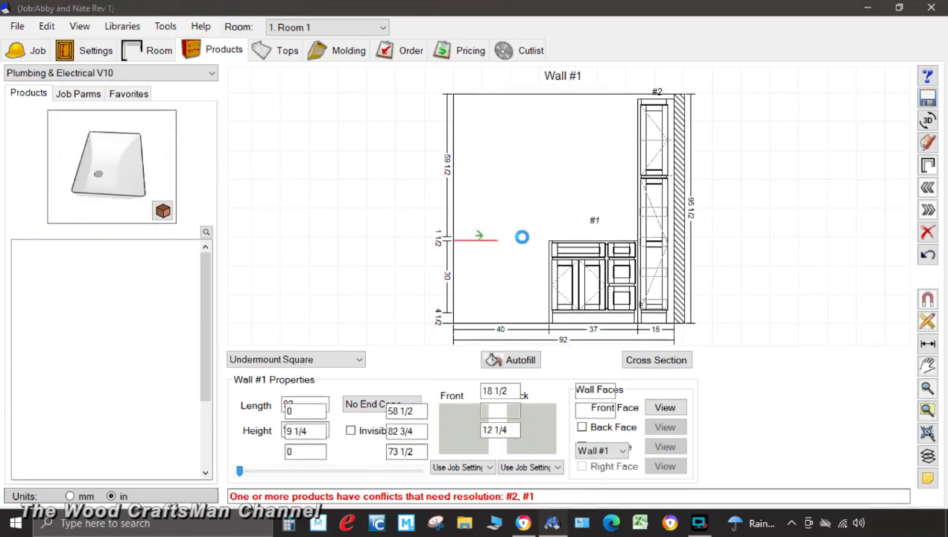
Set the sink's outset to 2 and elevation to 35 1/2, and slide it to about 16 inches from the wall's left end.
left_click(594, 411)
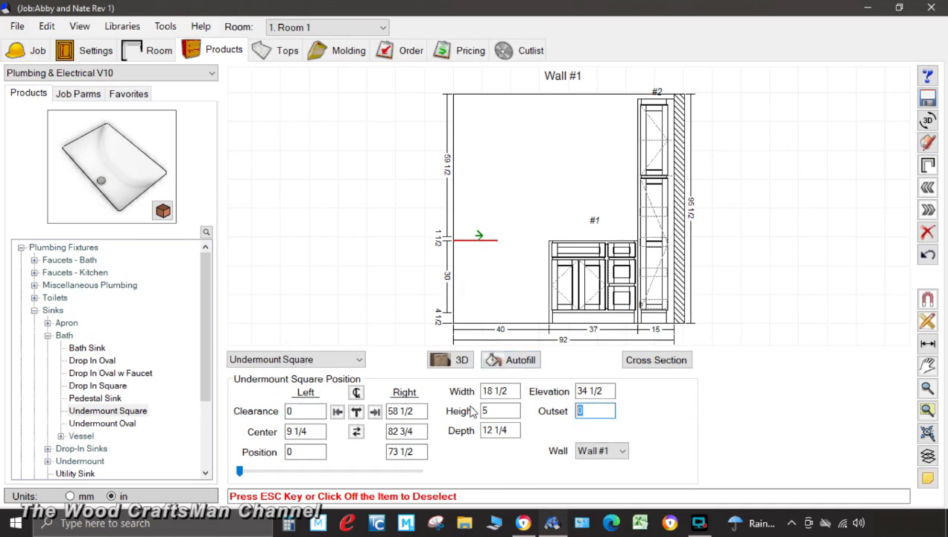
type("2")
left_click_drag(239, 471, 283, 478)
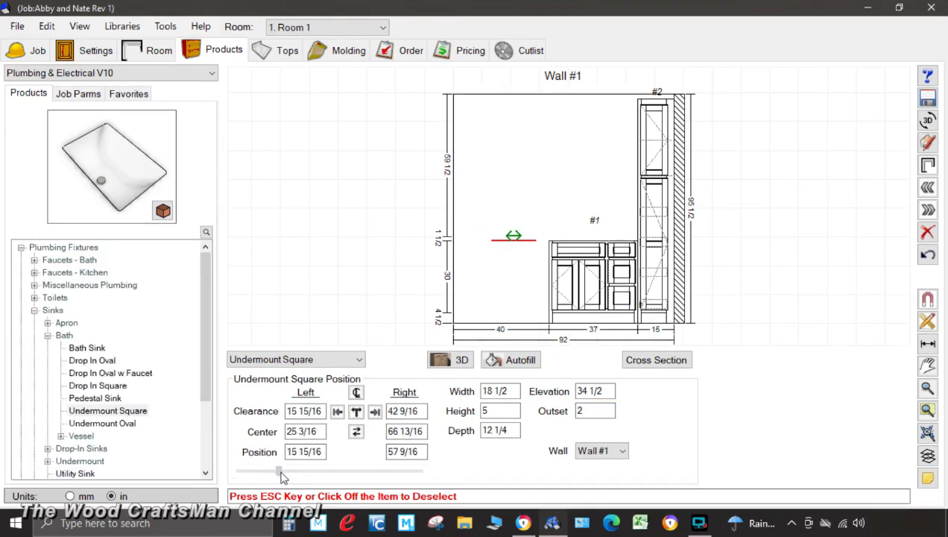
left_click_drag(611, 391, 489, 389)
type("35 1/2")
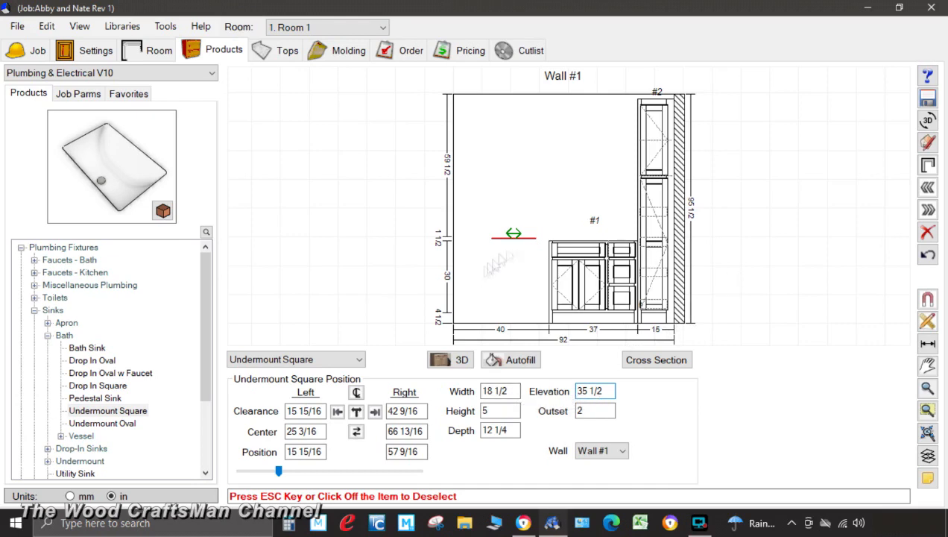
Move the sink over the vanity and try a right-side position of 28 1/4 inches.
left_click(519, 238)
left_click_drag(519, 238, 575, 239)
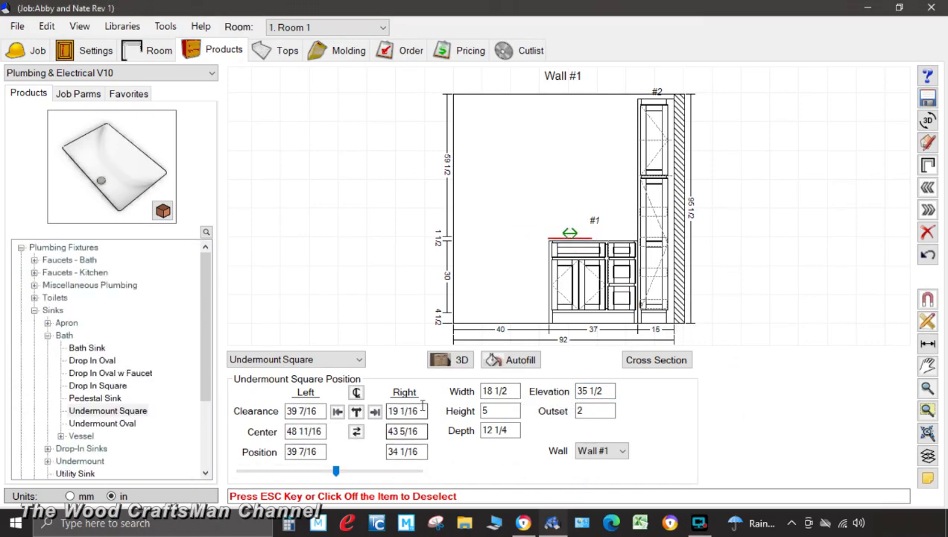
left_click(425, 452)
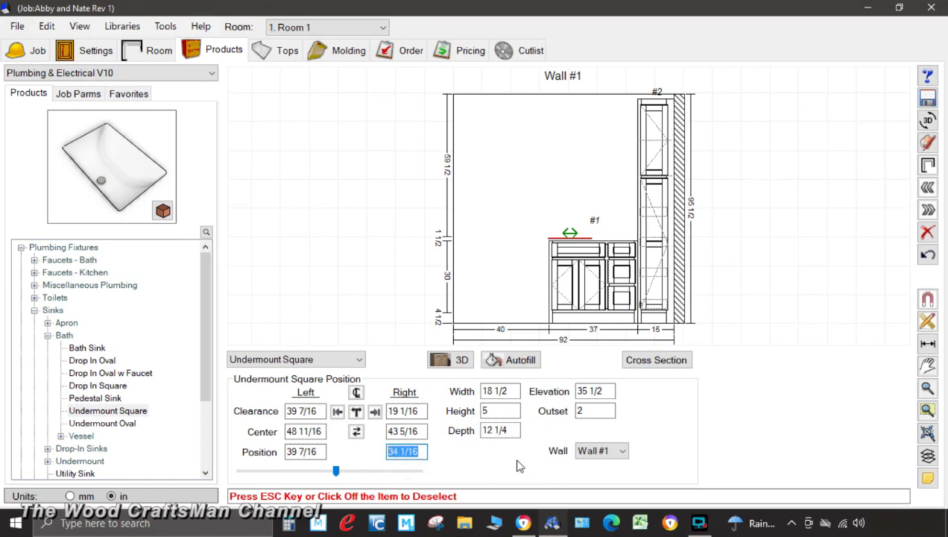
type("28 1/4")
key("Return")
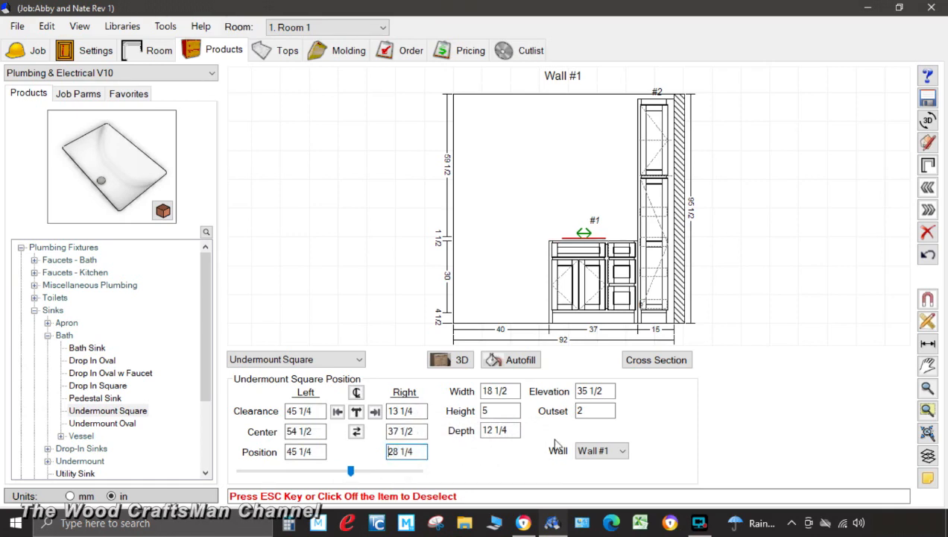
Try the sink's right-side position at 30.25 and then 31 inches, and deselect it.
scroll(544, 267, "up", 3)
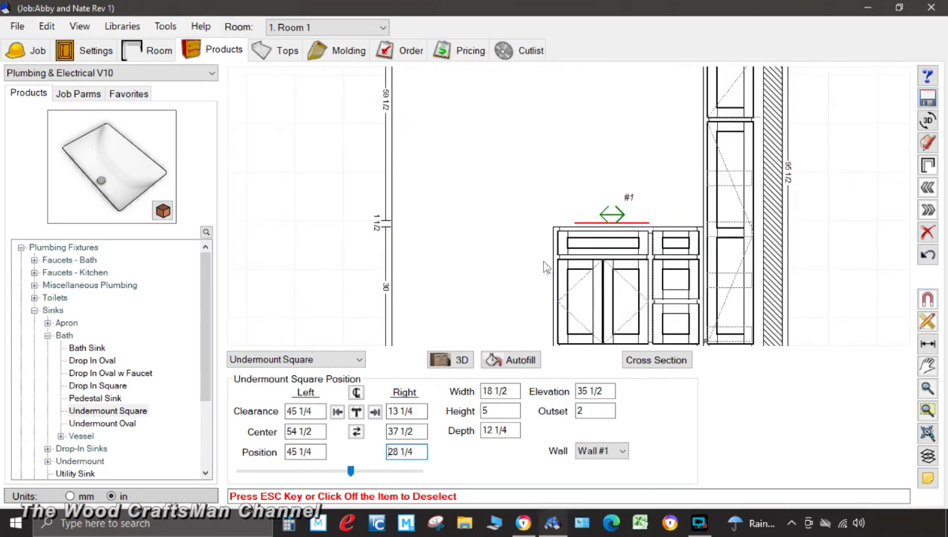
left_click(420, 456)
type("3")
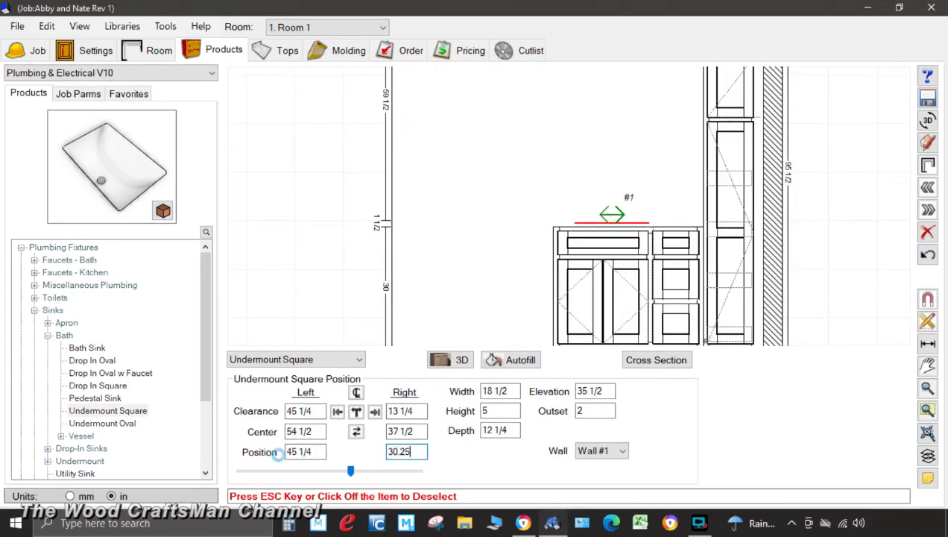
type("0.25")
key("Return")
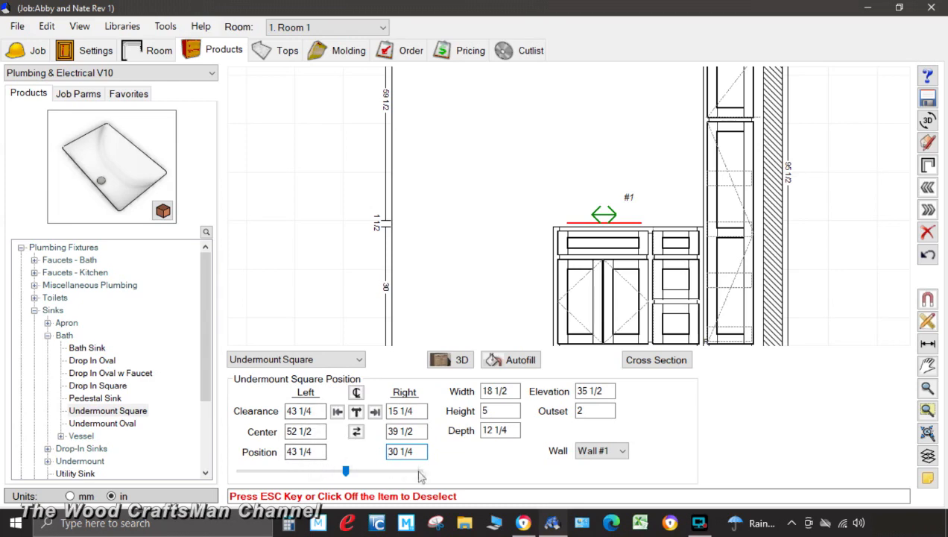
key("Return")
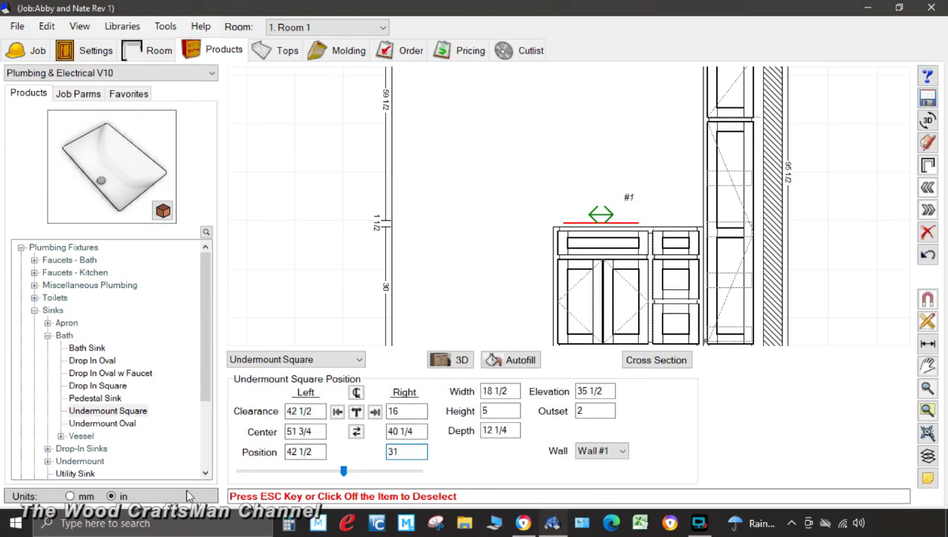
left_click(474, 248)
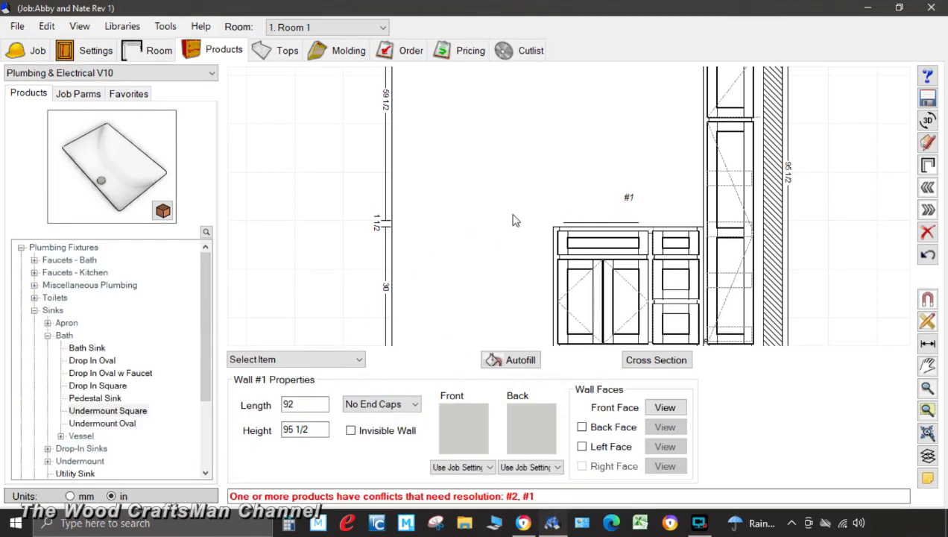
Place a Contemporary Vanity Faucet on the wall and set its right-side position to 31 inches.
left_click(34, 260)
left_click(119, 275)
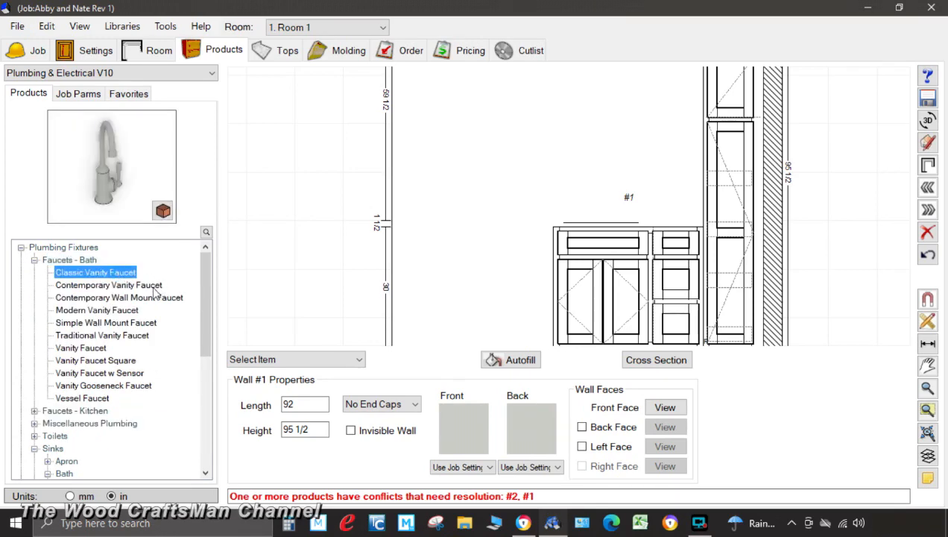
left_click(153, 288)
left_click_drag(139, 201, 525, 216)
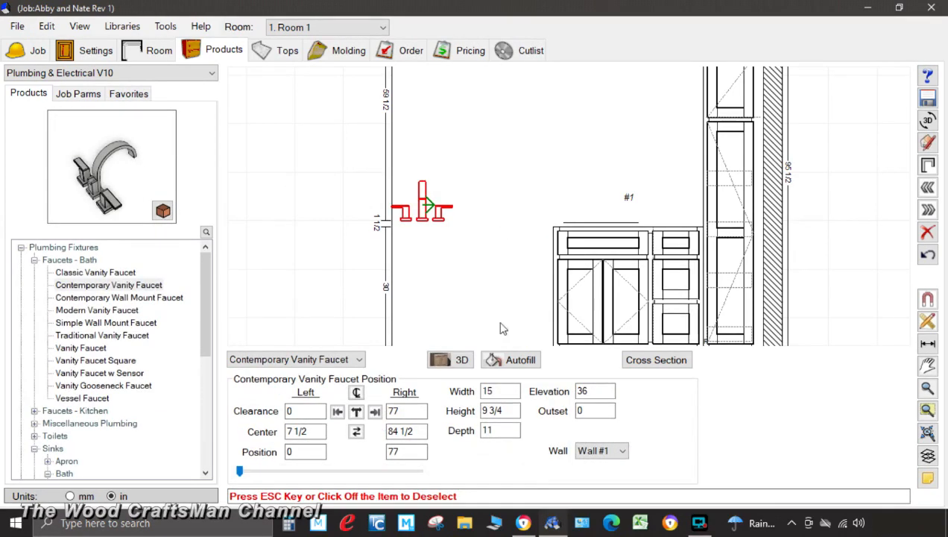
left_click(418, 451)
type("31")
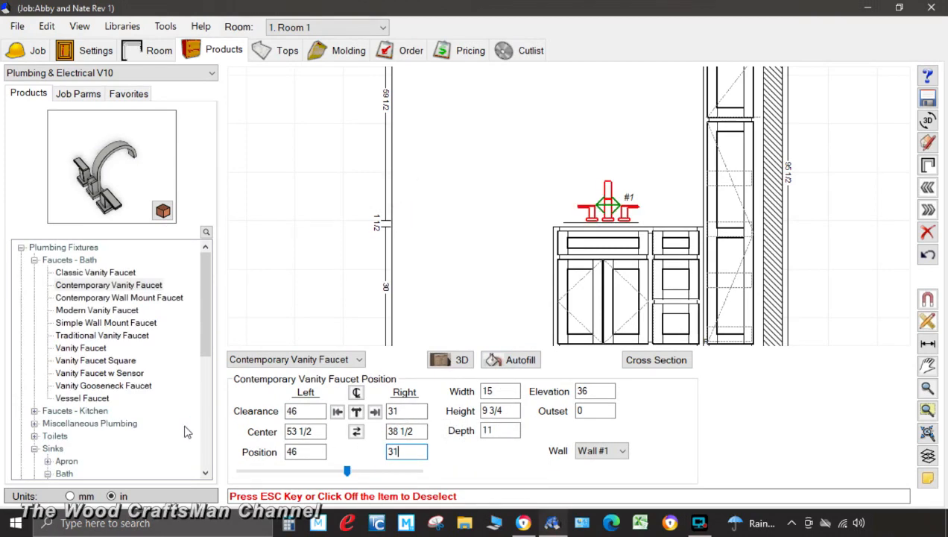
Nudge the sink sideways beneath the faucet and compare their alignment.
left_click(569, 227)
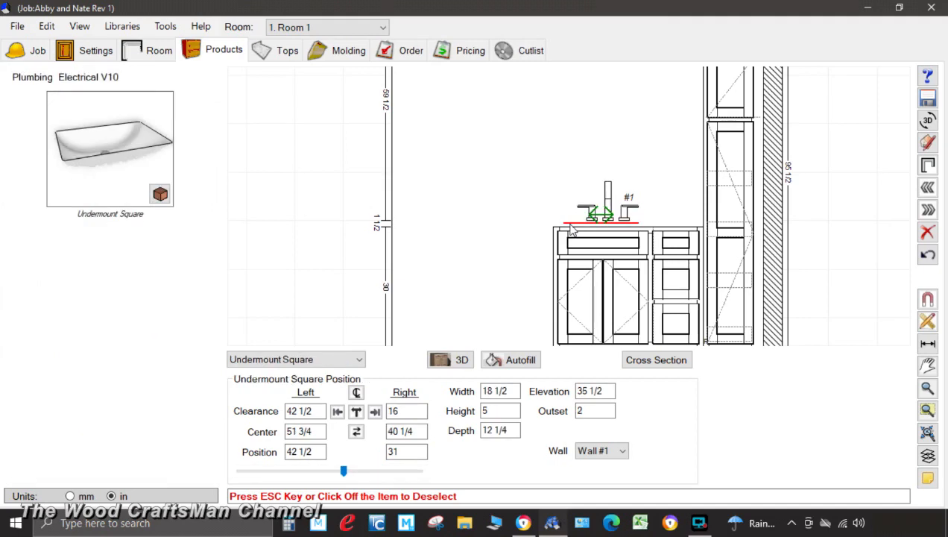
left_click_drag(602, 216, 610, 196)
left_click(609, 197)
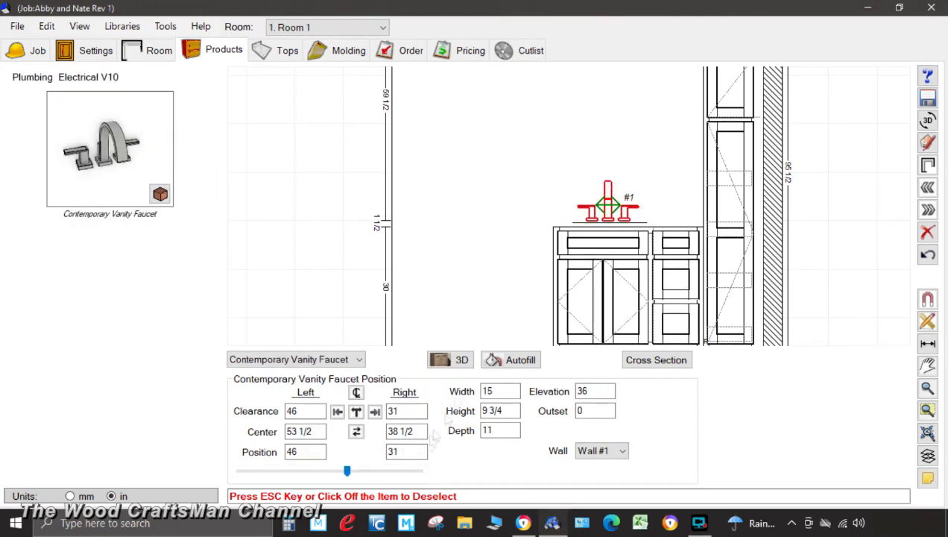
left_click(456, 259)
scroll(633, 235, "up", 2)
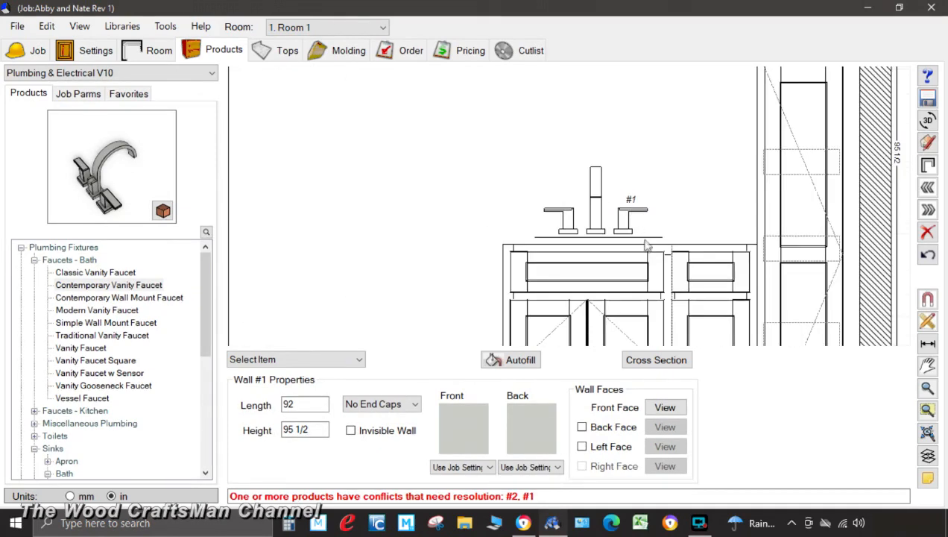
Try the faucet's right-side position at 31.75 and then 32.25 inches.
left_click(609, 220)
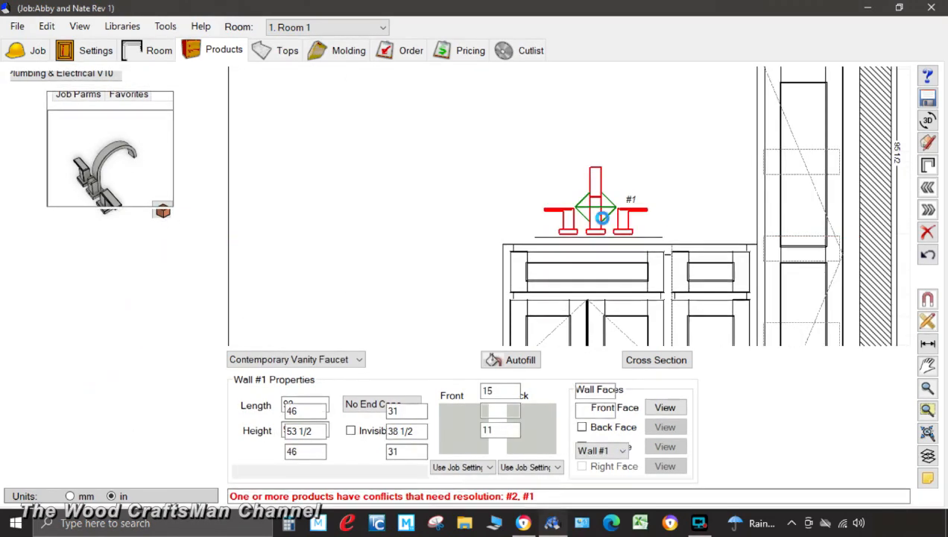
left_click(407, 451)
type("31.75")
key("Return")
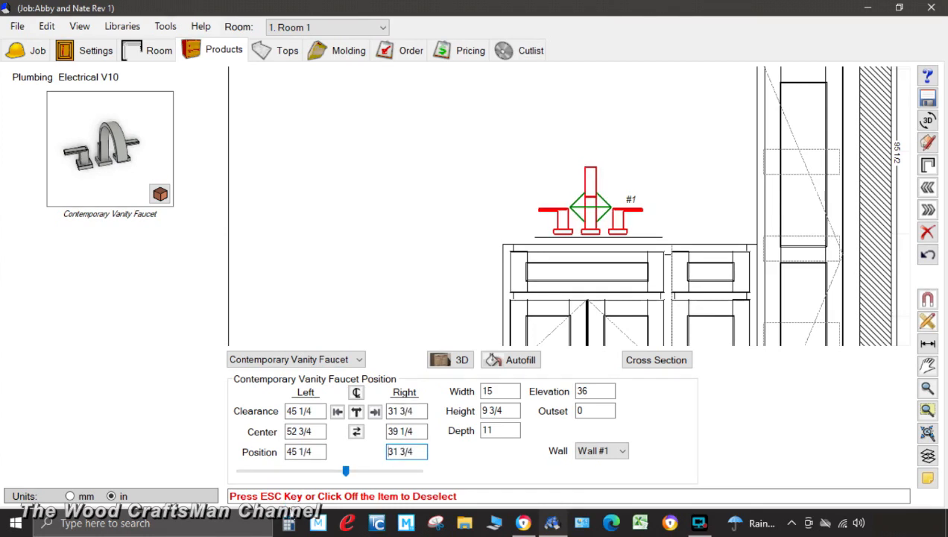
type("32.25")
key("Return")
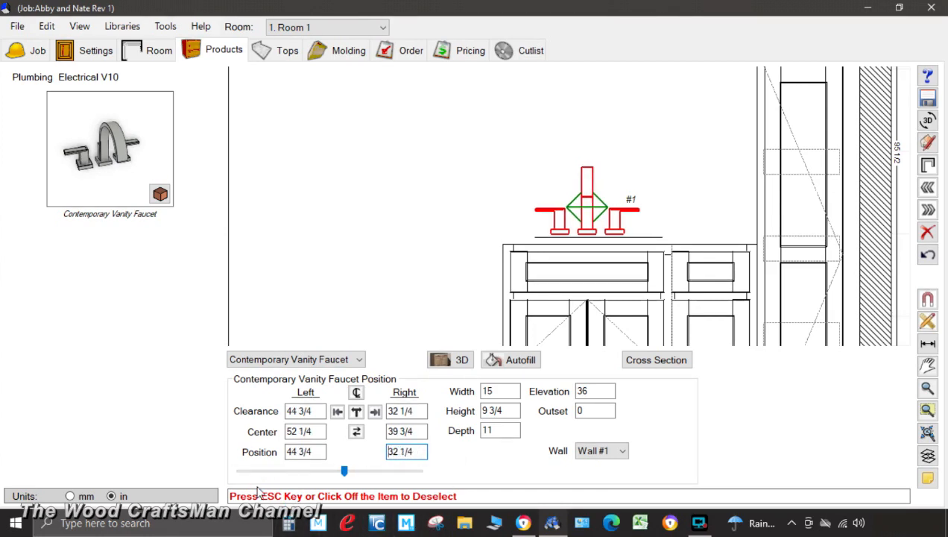
Try the sink's right-side position at 32.25 and then 30.25 inches.
left_click(659, 246)
triple_click(421, 452)
type("32.25")
key("Return")
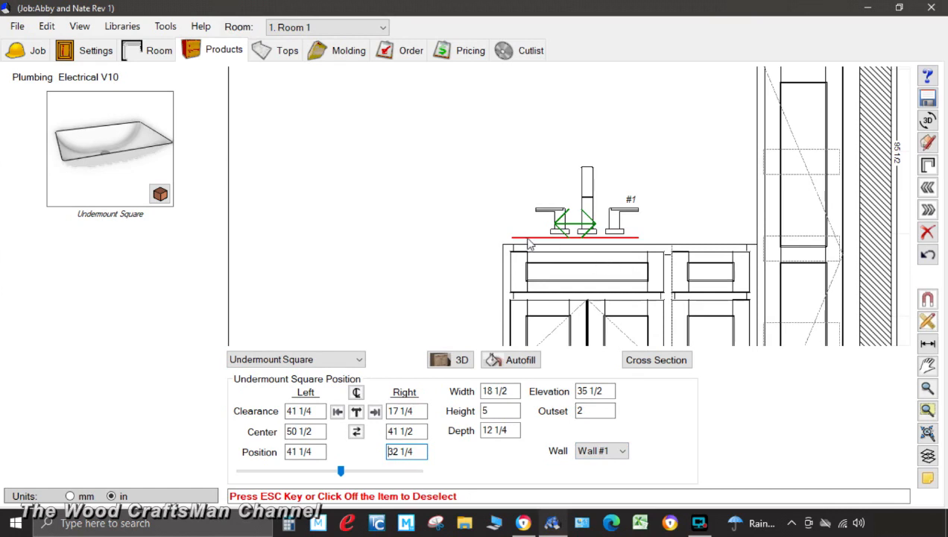
type("30.25")
key("Return")
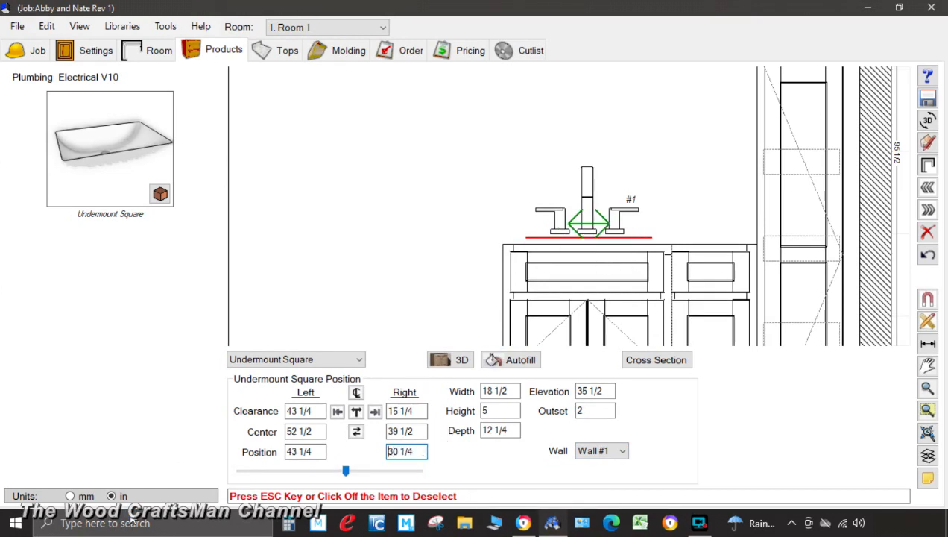
Set the sink's right-side position to 31.25 inches.
triple_click(406, 452)
type("31.25")
key("Return")
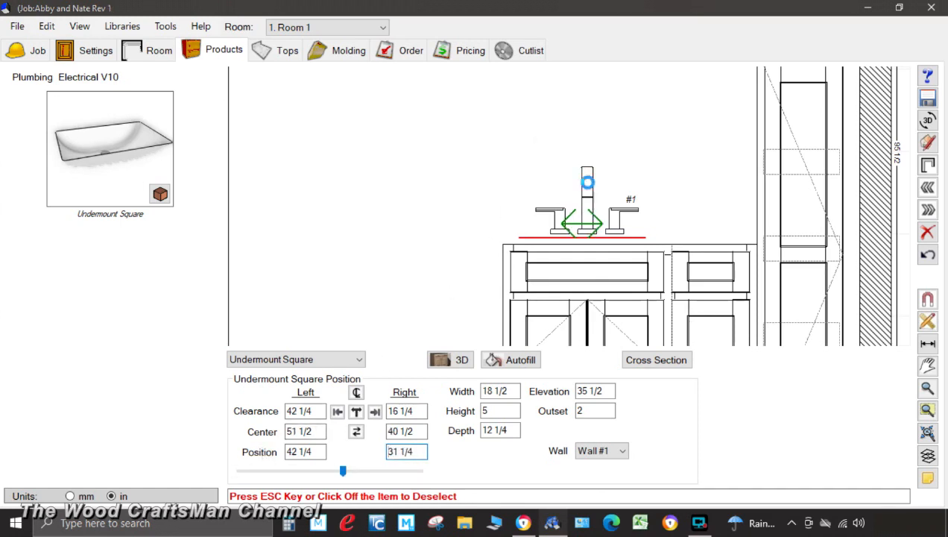
Set the faucet's right-side center distance to 40.5 inches so it aligns with the sink's center, and deselect it.
left_click(589, 188)
triple_click(407, 431)
type("40.5")
key("Return")
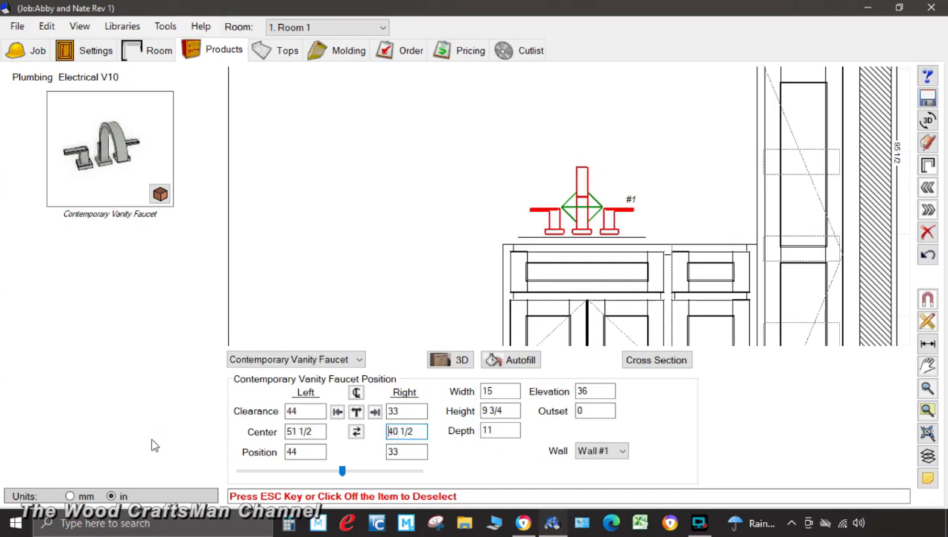
left_click(458, 186)
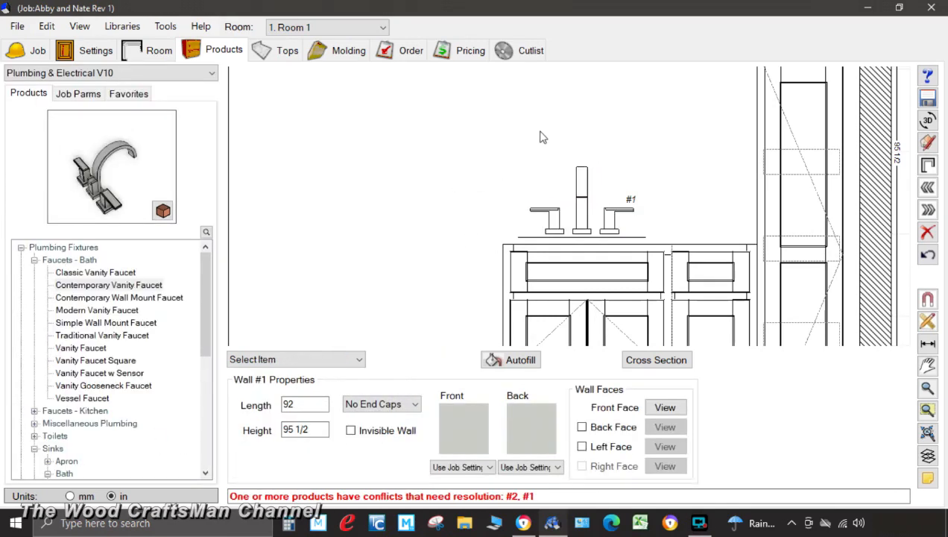
Set the faucet's outset from the wall to 2 inches.
left_click(593, 216)
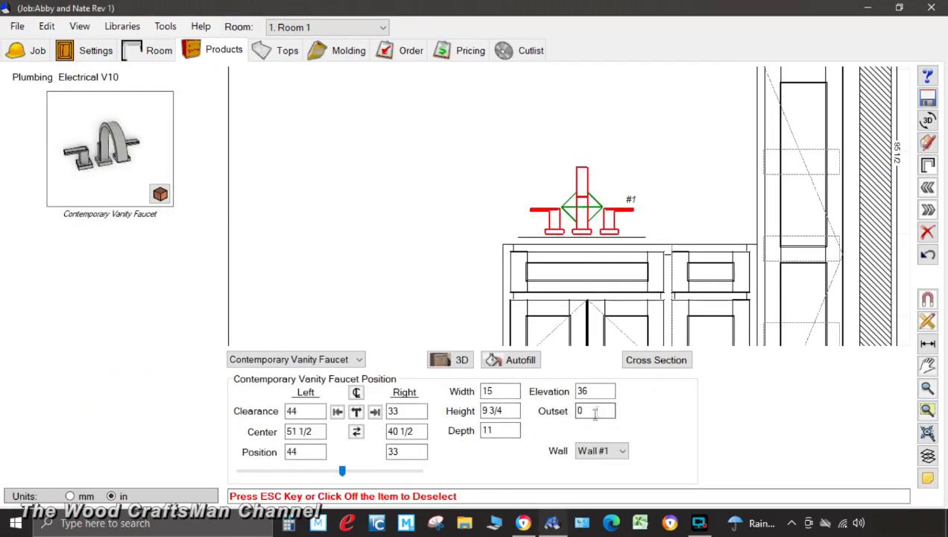
type("2")
left_click(399, 185)
Auto-build the vanity countertop with a sink cutout, setting the sink setback from the front to 0.
left_click(284, 50)
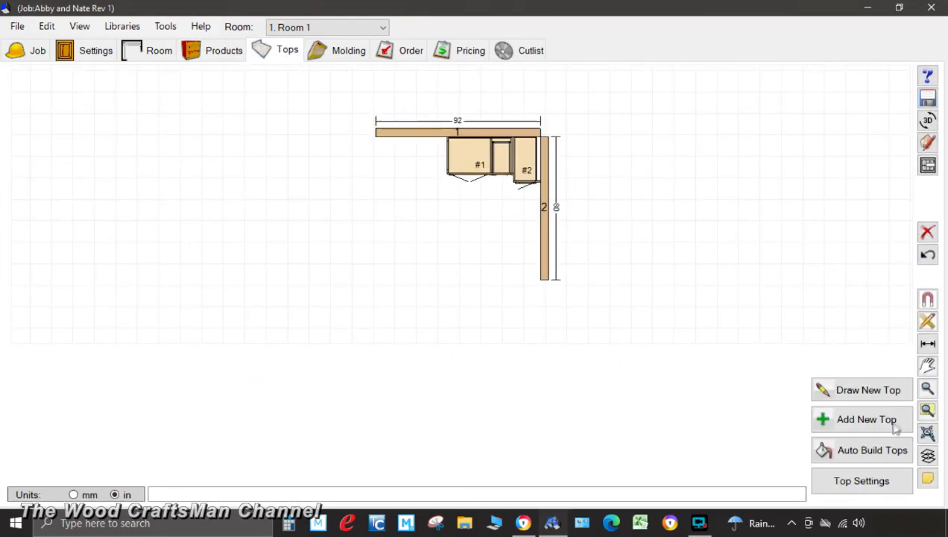
left_click(879, 460)
left_click_drag(564, 295, 358, 340)
left_click_drag(561, 275, 385, 304)
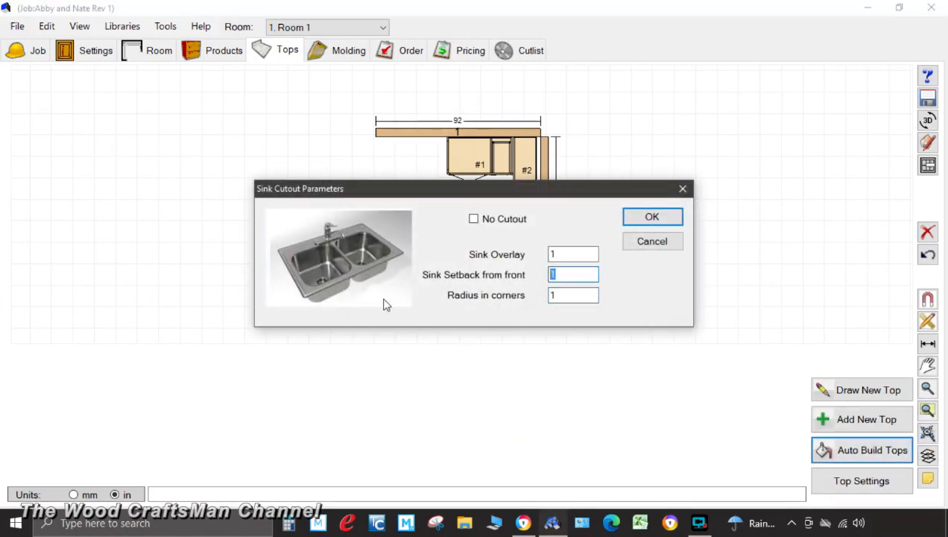
type("0")
left_click(653, 218)
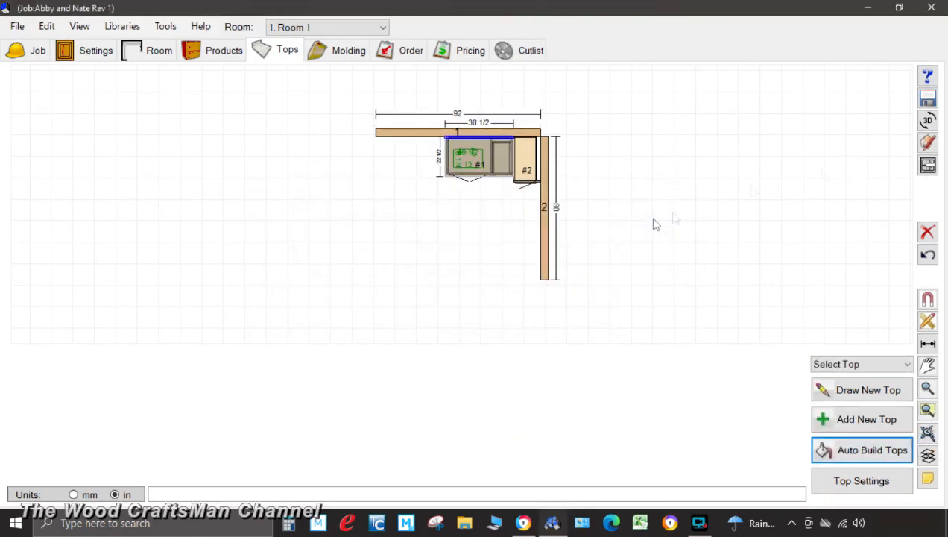
Inspect the room with its countertop and sink cutout in 3D, and check the countertop's properties in the plan.
left_click(927, 120)
left_click(216, 23)
left_click_drag(476, 246, 645, 434)
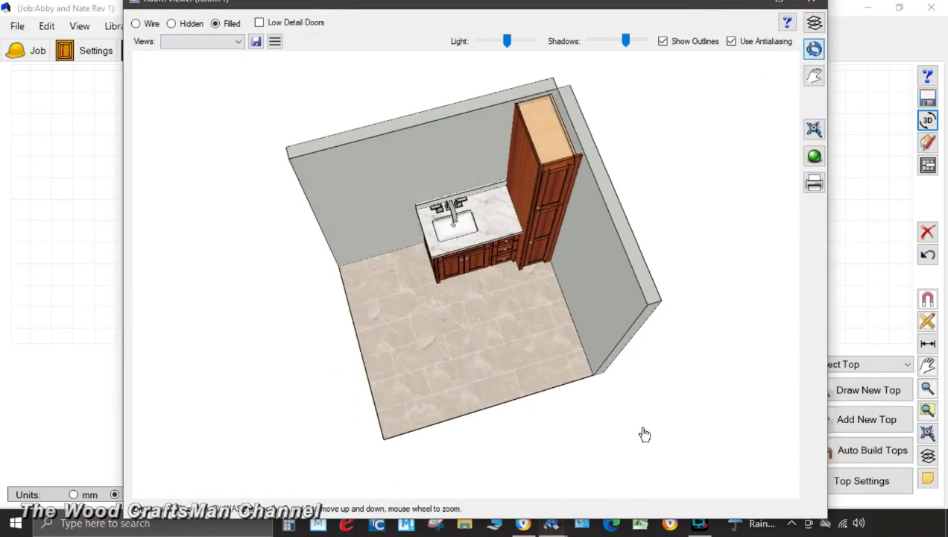
scroll(451, 283, "up", 5)
left_click_drag(450, 283, 462, 310)
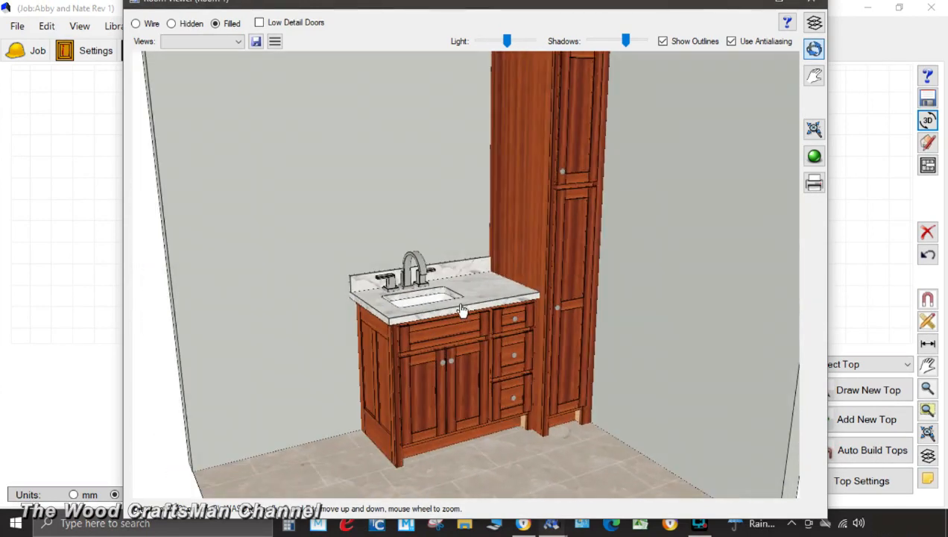
left_click(810, 3)
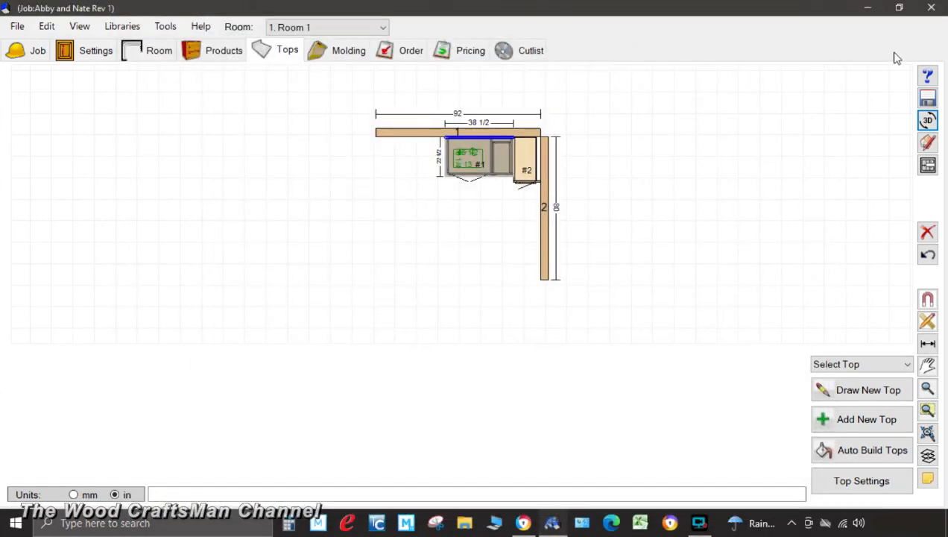
left_click(480, 177)
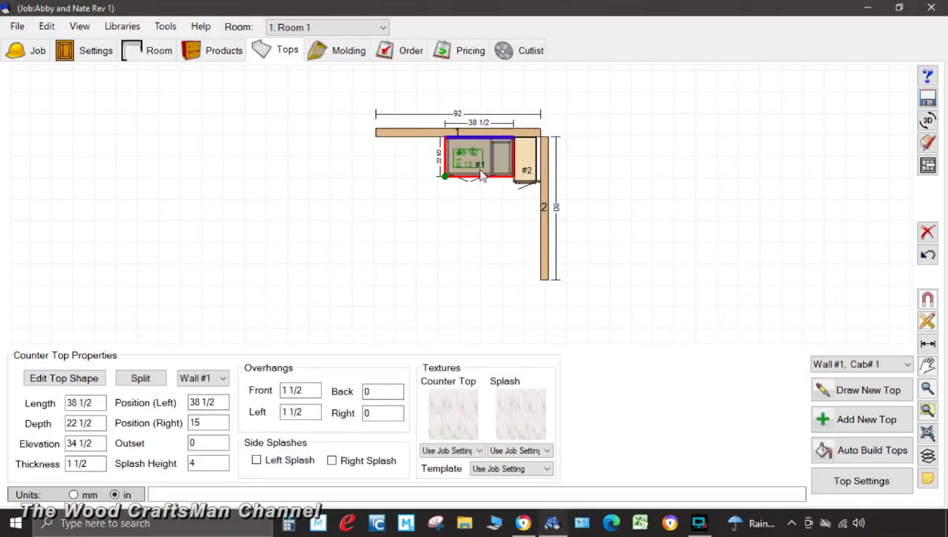
left_click(707, 161)
Add automatic crown molding to the cabinet tops, using the stepped 2 13/16-inch-wide profile from the Crown library.
left_click(349, 50)
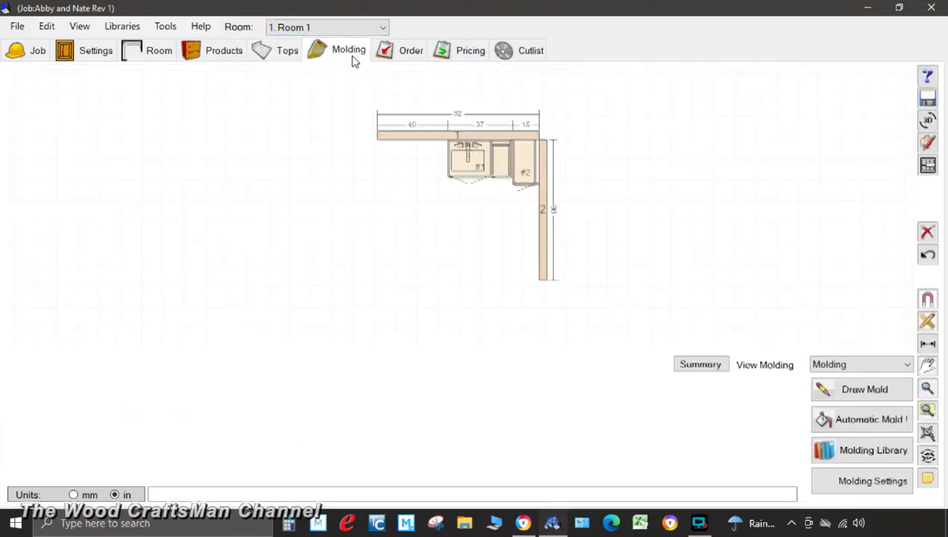
left_click(856, 431)
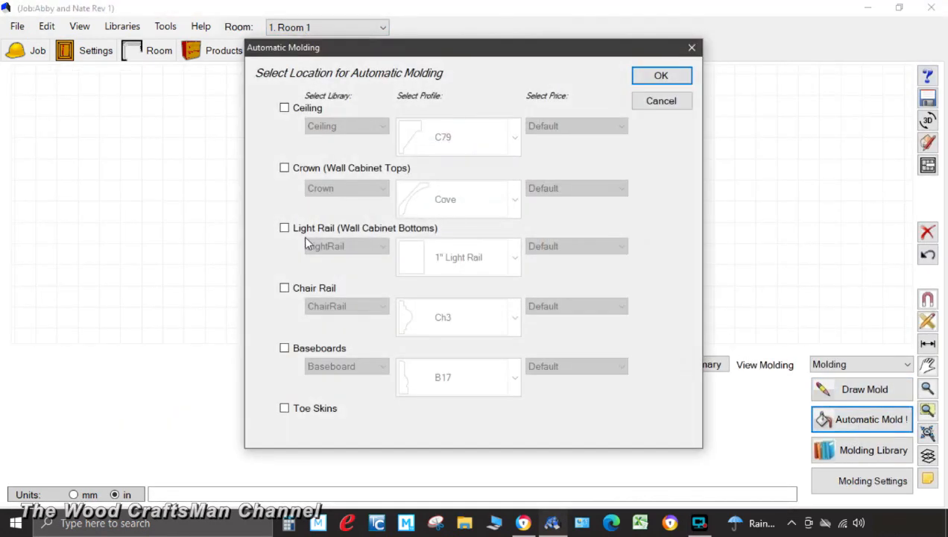
left_click(296, 173)
left_click(514, 199)
scroll(485, 258, "down", 5)
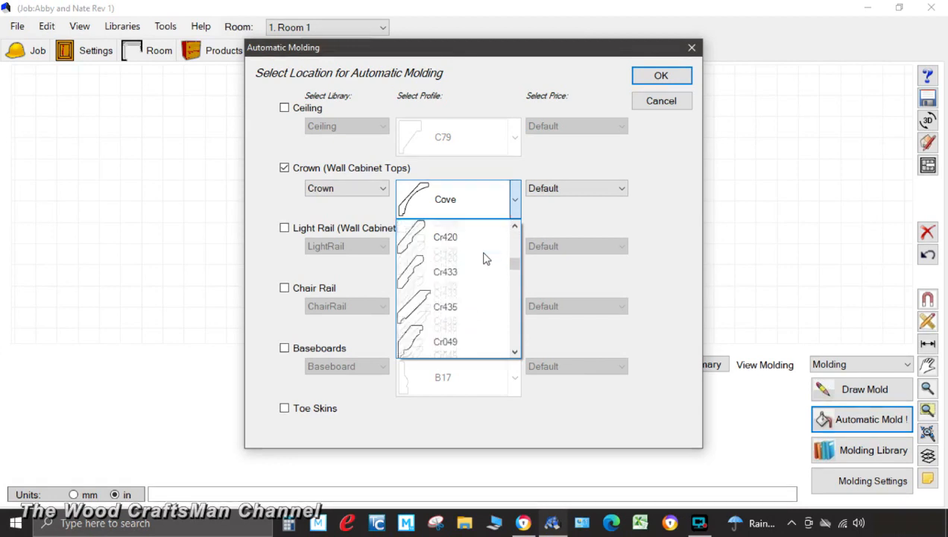
scroll(485, 258, "down", 4)
scroll(484, 258, "down", 1)
left_click(441, 282)
left_click(659, 78)
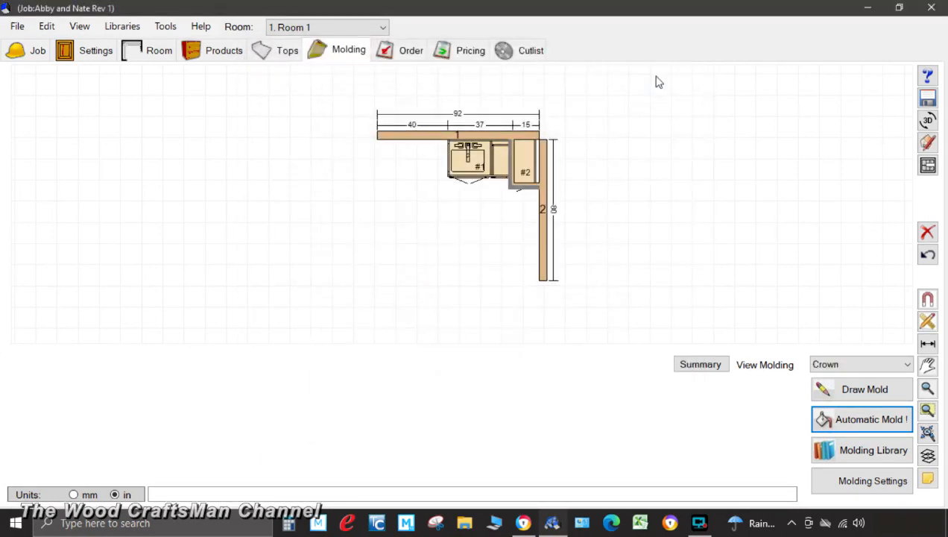
Set the crown molding's elevation to 92 1/2 inches and check the pantry's top in 3D.
left_click(528, 186)
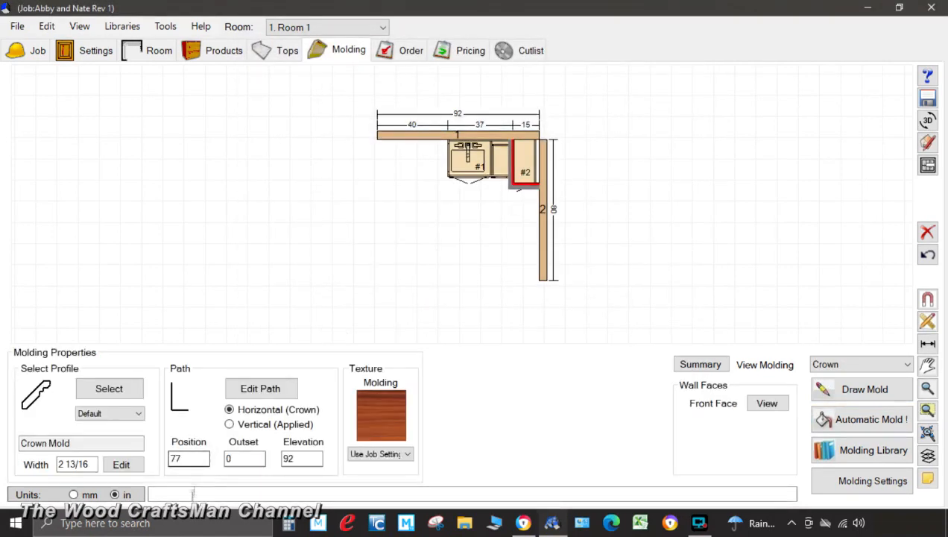
left_click(302, 460)
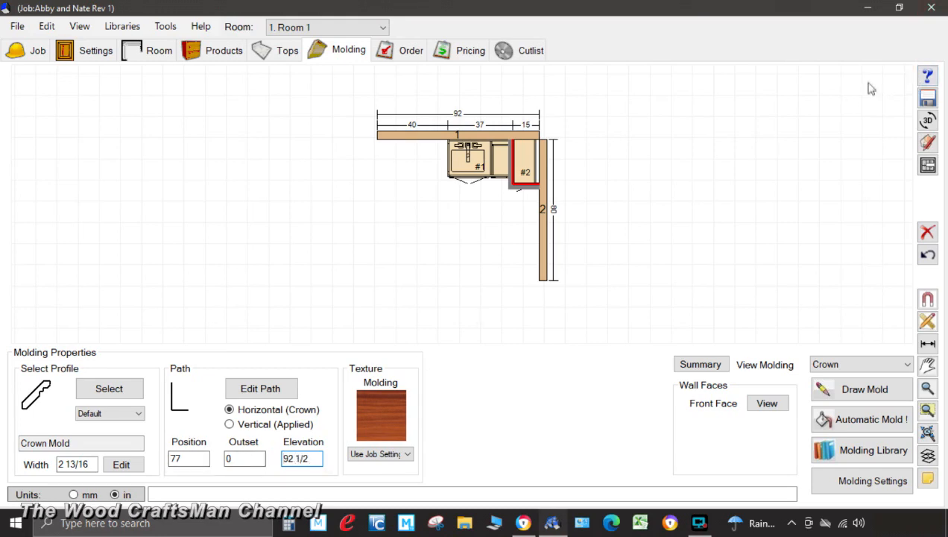
left_click(927, 120)
scroll(572, 247, "down", 5)
left_click_drag(565, 245, 563, 235)
scroll(563, 232, "up", 4)
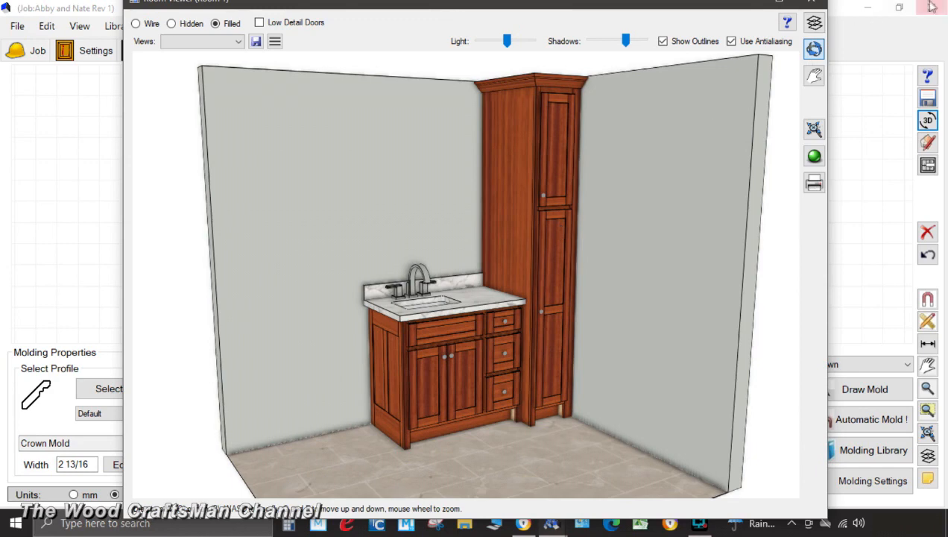
left_click(820, 3)
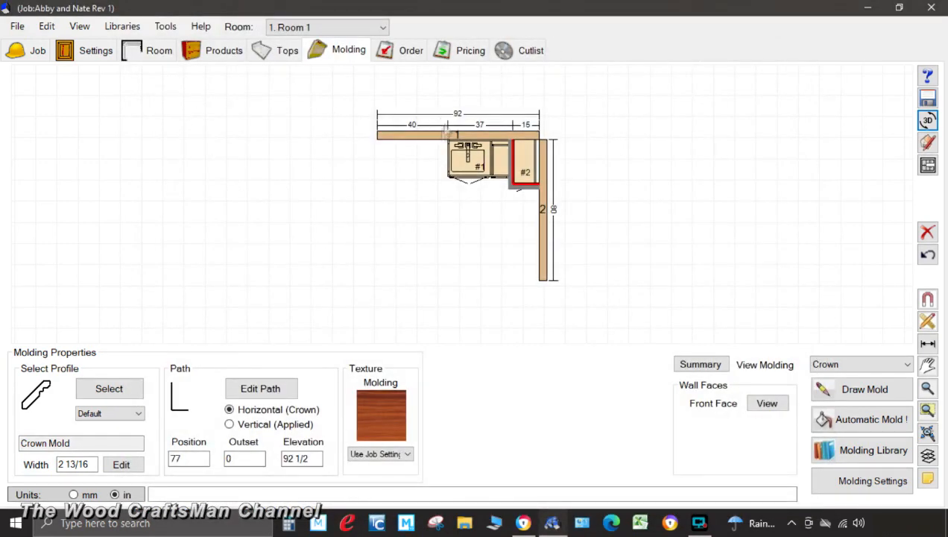
Show the elevation of Wall #1 in the products area and switch the product library to Graphics V10.
left_click(224, 52)
left_click(526, 133)
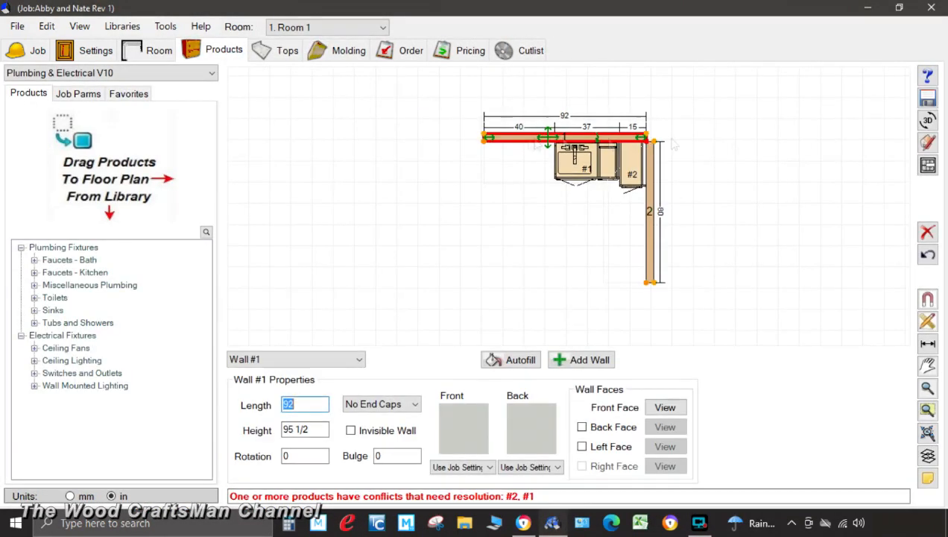
left_click(928, 165)
scroll(419, 215, "down", 3)
left_click(201, 72)
left_click(58, 223)
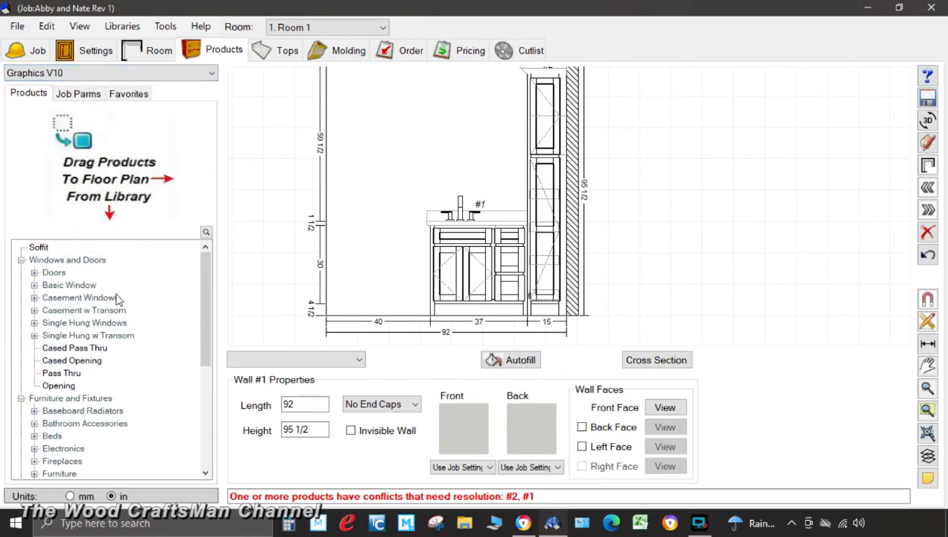
Compare the bevelled mirrors in the library and place a Bevelled Mirror Large on Wall #1.
scroll(120, 298, "down", 3)
double_click(59, 415)
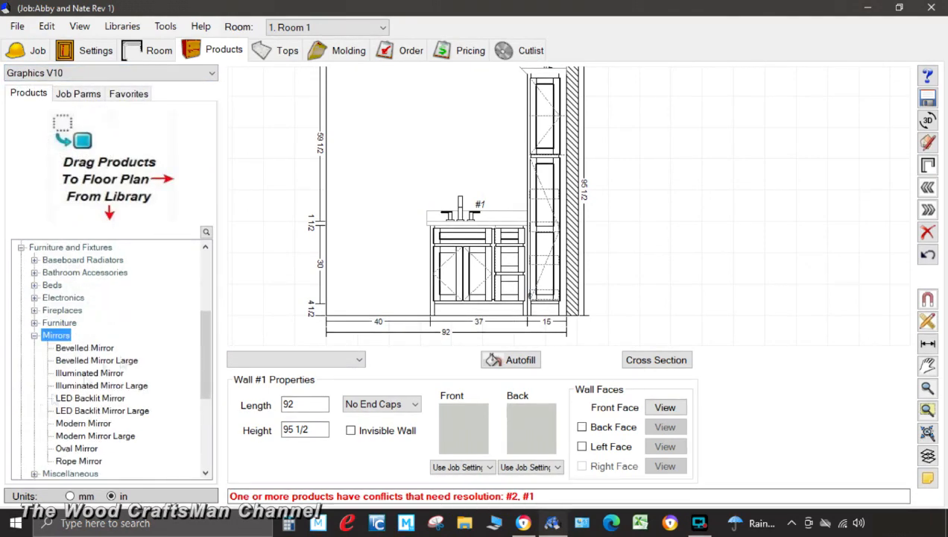
left_click(131, 361)
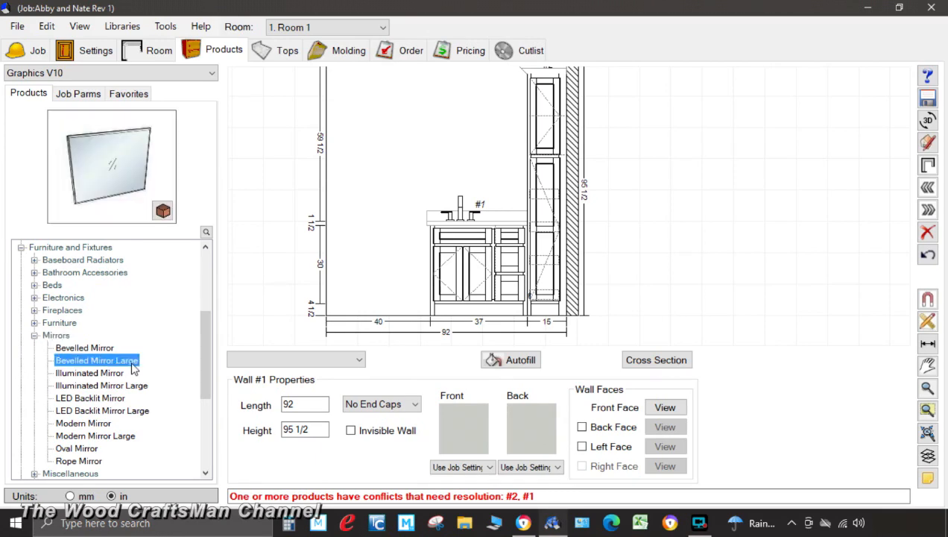
left_click(111, 348)
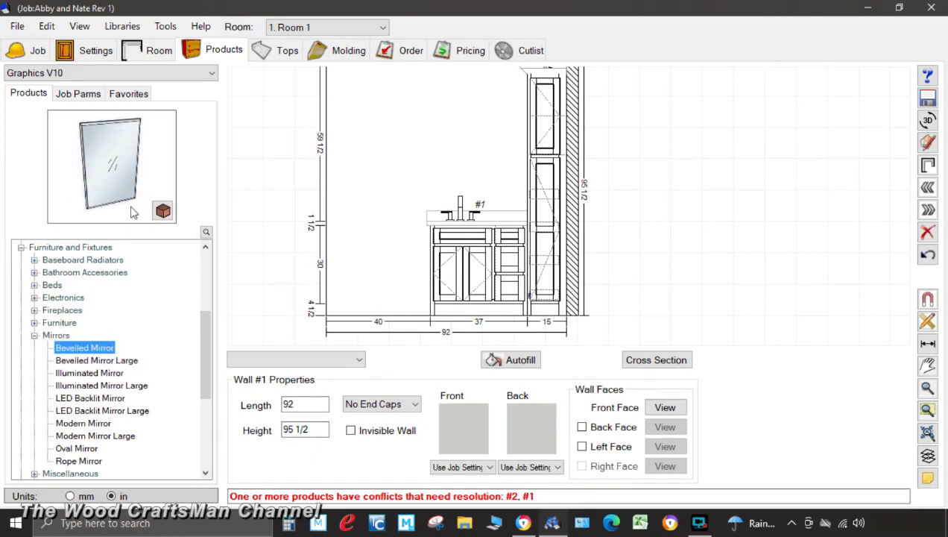
left_click(126, 362)
mouse_move(121, 186)
left_mouse_down()
mouse_move(488, 174)
mouse_move(483, 167)
left_mouse_up()
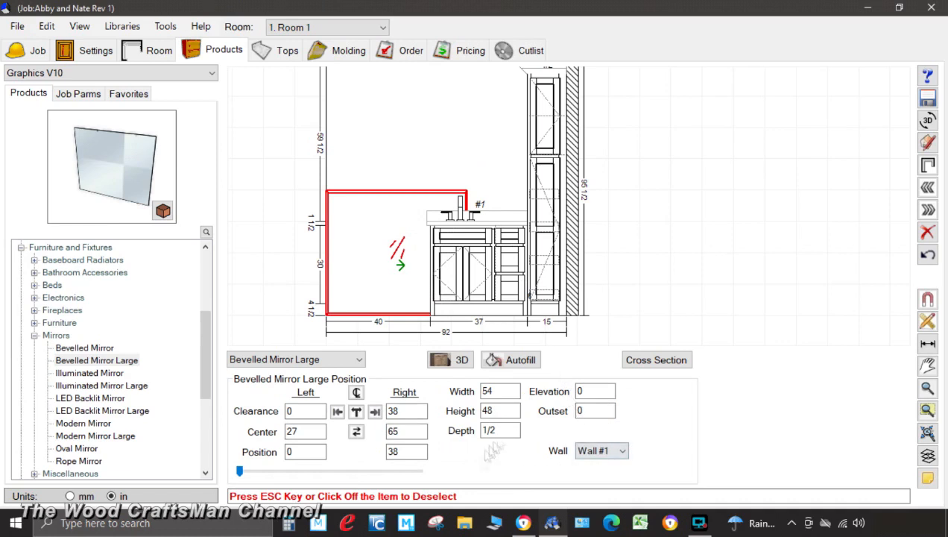
Set the mirror's width to 34, elevation to 44 and height to 42 inches.
left_click(500, 391)
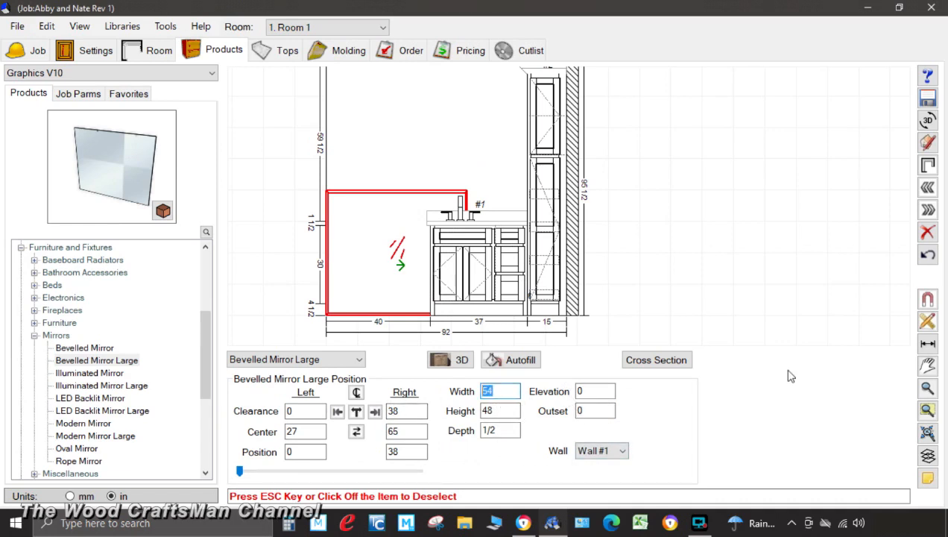
type("34")
key("Return")
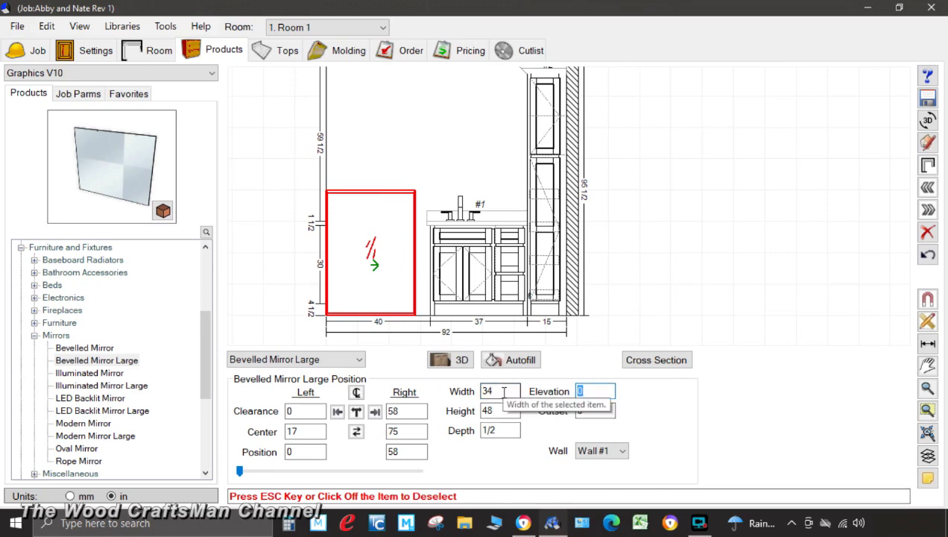
key("Return")
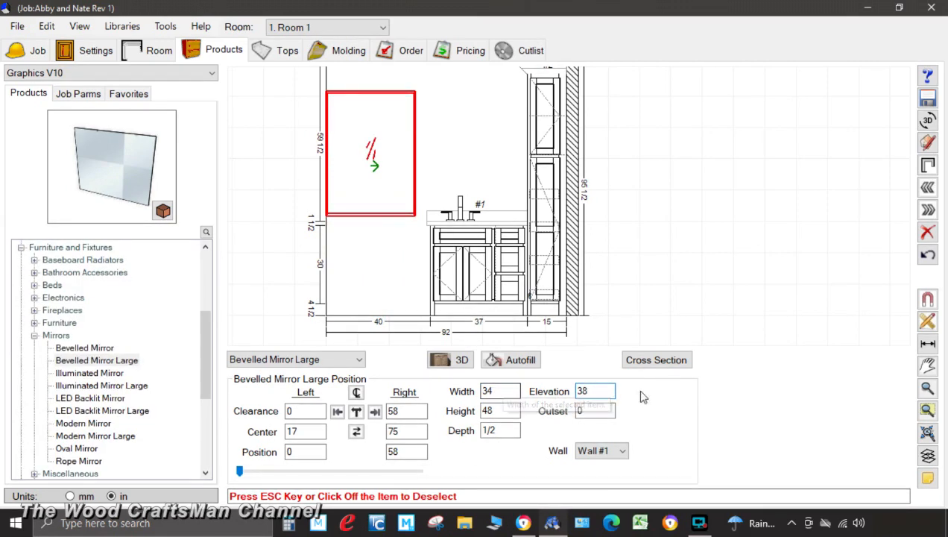
type("44")
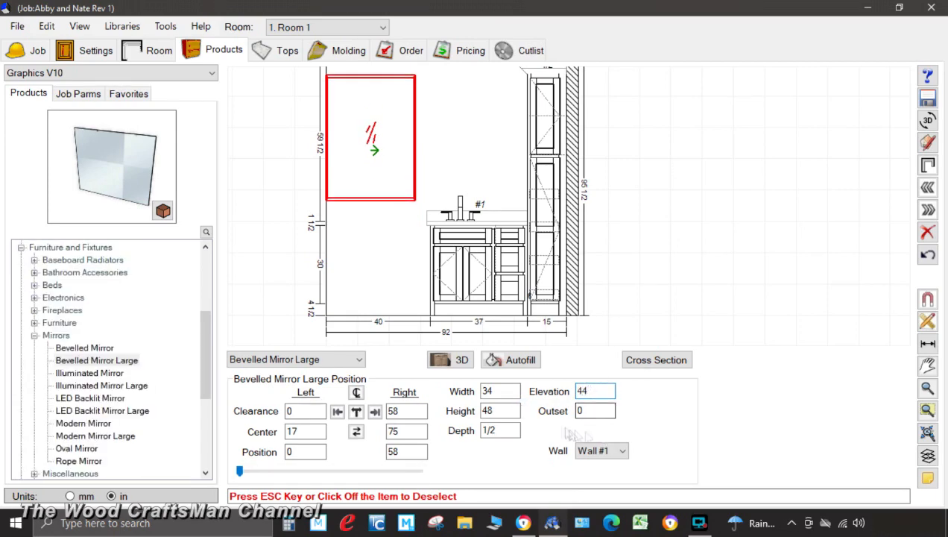
double_click(501, 410)
type("42")
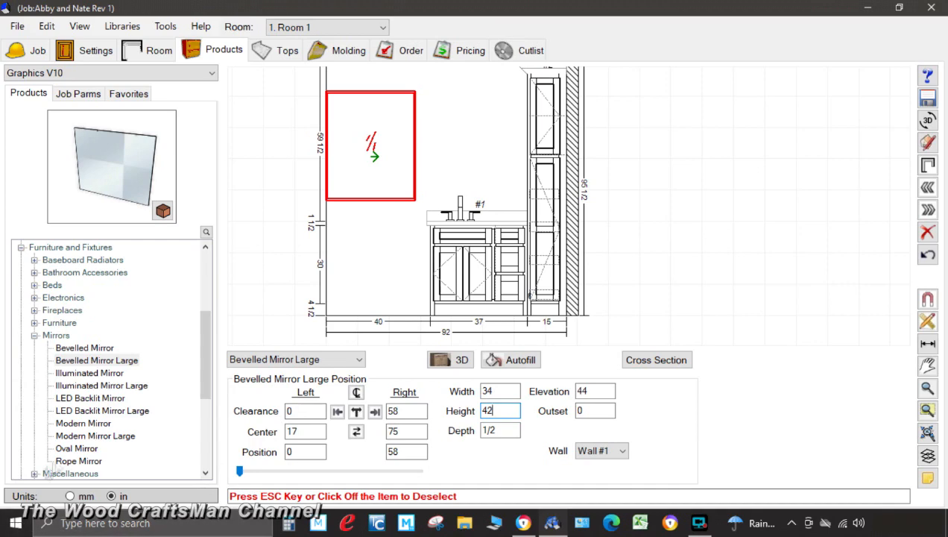
Set the mirror's right-side center distance to 33.5 inches to match the vanity's center, and deselect it.
left_click(482, 276)
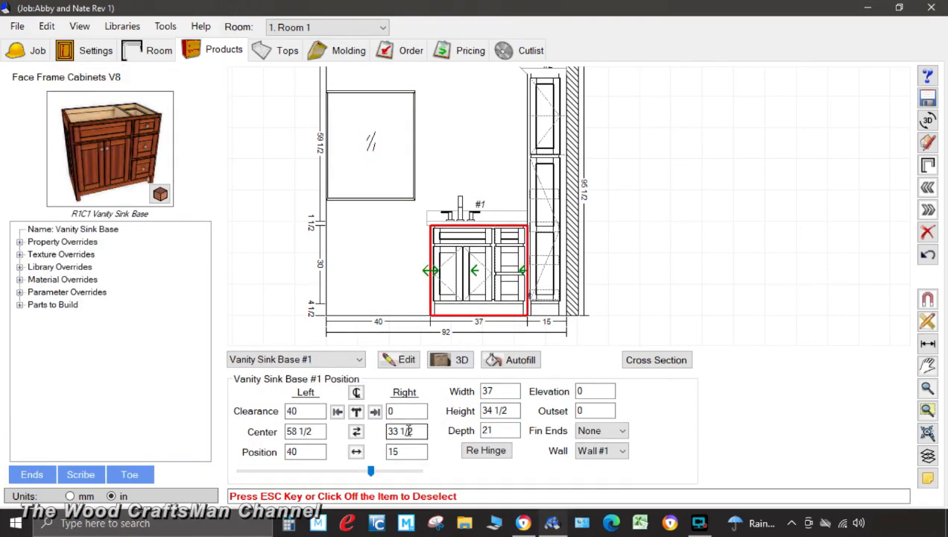
left_click(410, 188)
type("33.5")
key("Return")
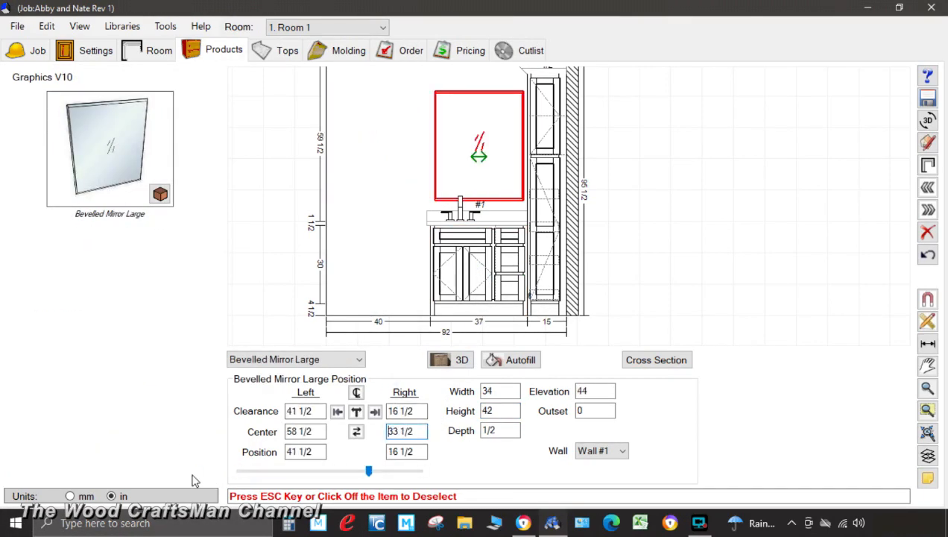
left_click(801, 210)
Examine the mirror above the vanity in 3D, first on Wall #1 and again in the whole room.
left_click(927, 121)
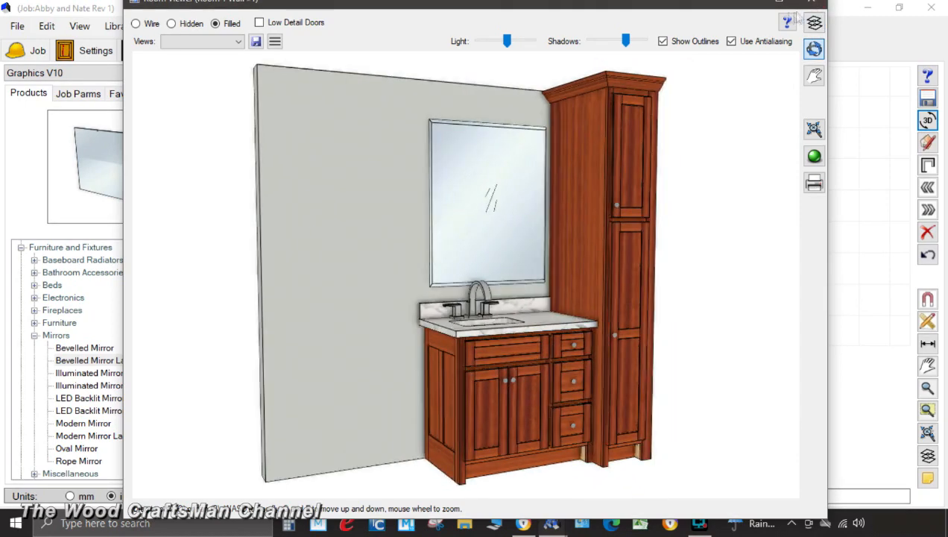
left_click(820, 3)
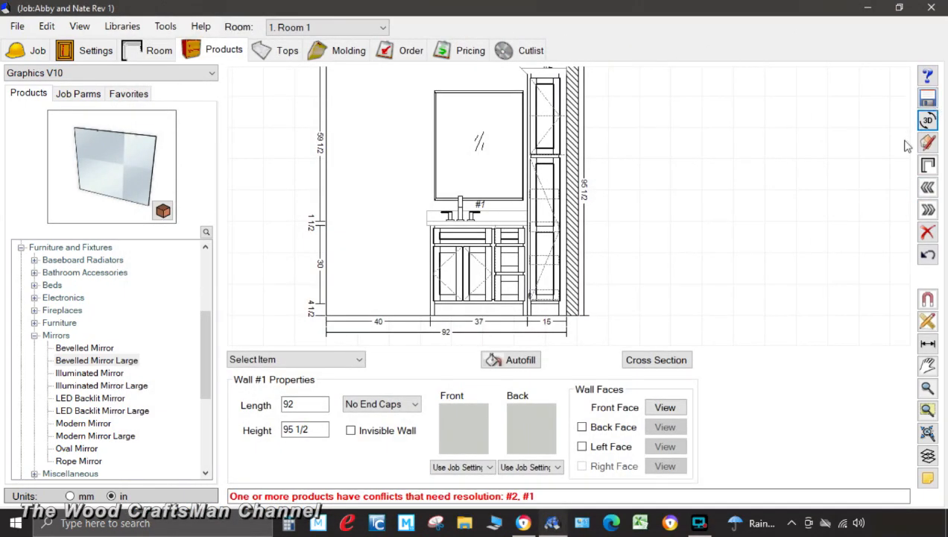
left_click(930, 167)
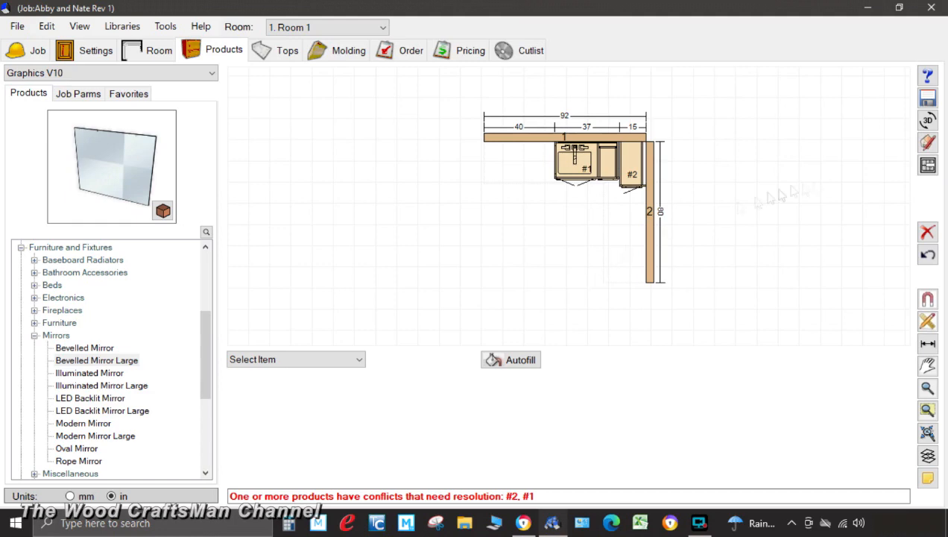
left_click(928, 121)
left_click(790, 7)
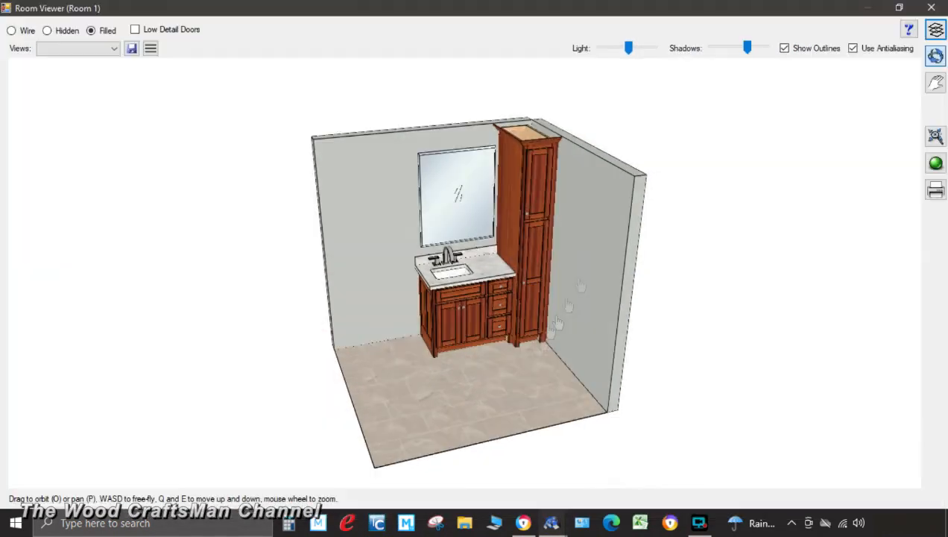
left_click_drag(531, 362, 522, 366)
left_click(932, 8)
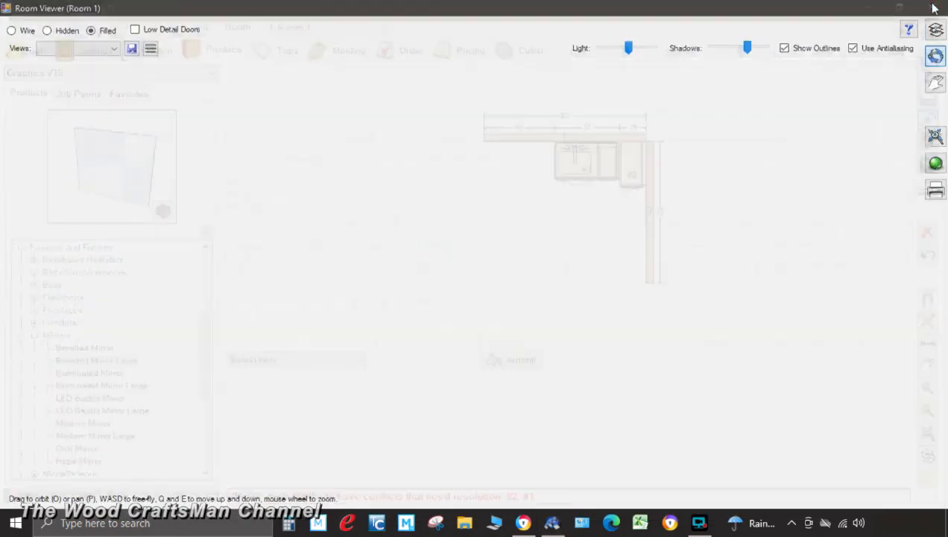
Place a Toilet 2 from the Plumbing & Electrical V10 library beside the vanity in the Wall #1 elevation.
left_click(212, 73)
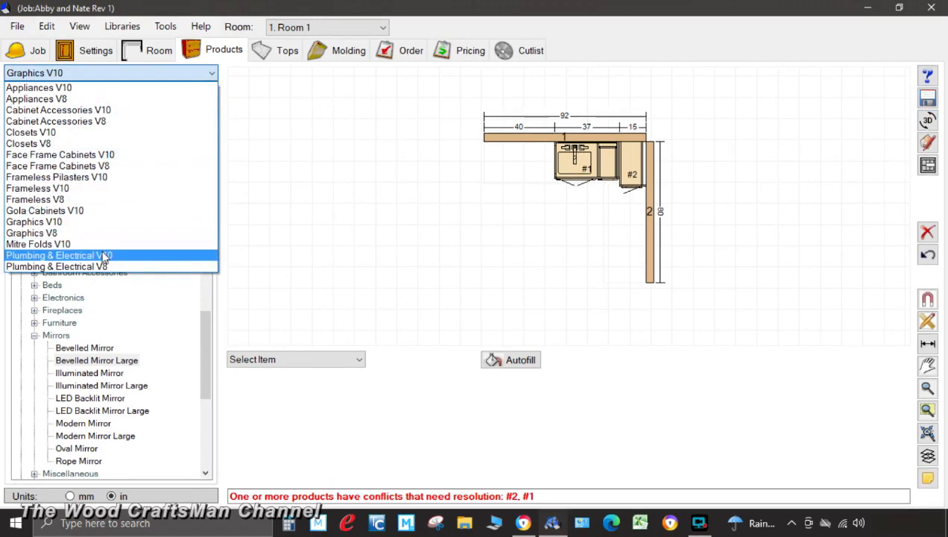
left_click(110, 256)
left_click(534, 138)
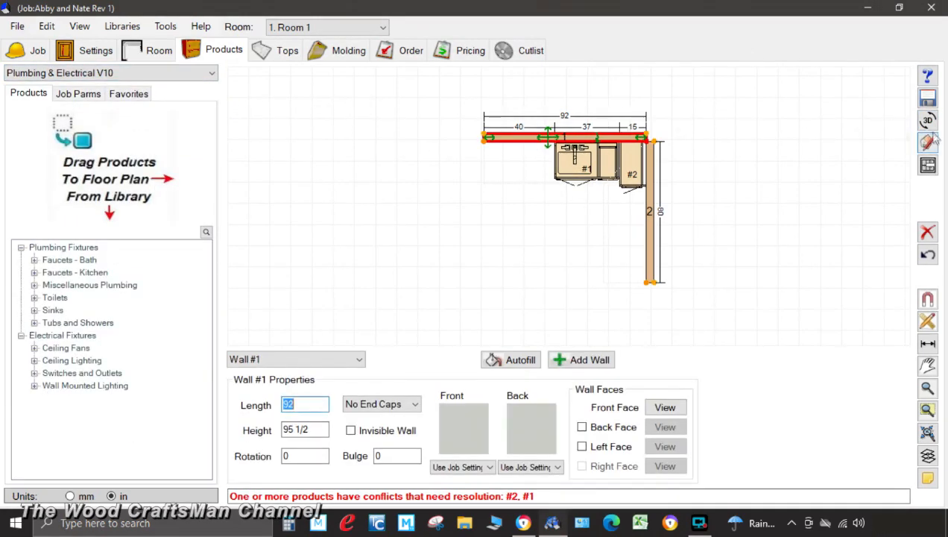
left_click(928, 165)
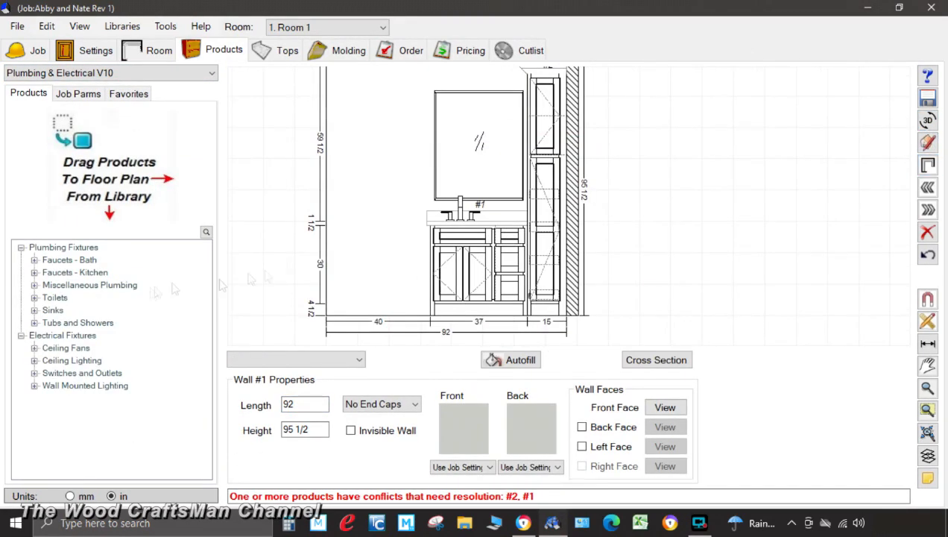
left_click(34, 298)
mouse_move(69, 335)
left_mouse_down()
mouse_move(258, 209)
mouse_move(383, 273)
left_mouse_up()
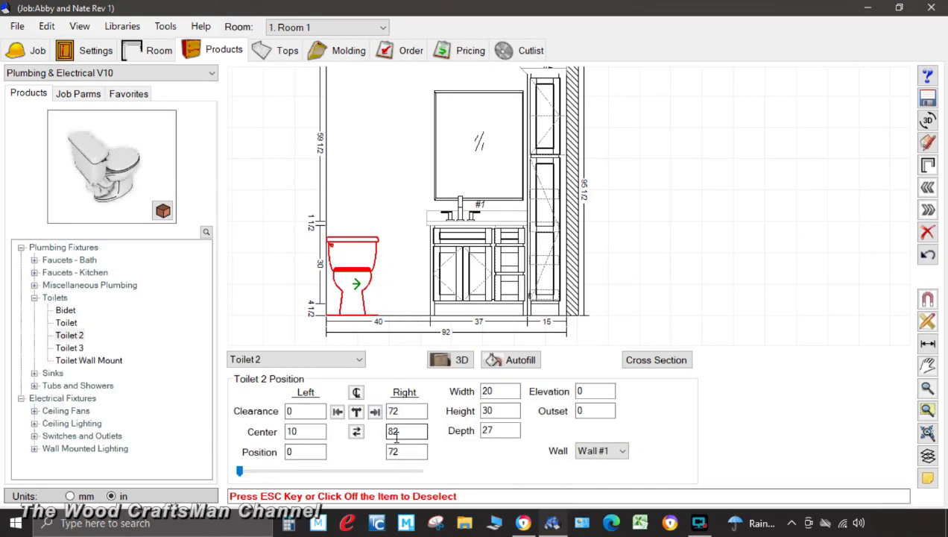
Set the toilet's left-side center distance to 20 inches and its outset to 1 inch, and deselect it.
type("20")
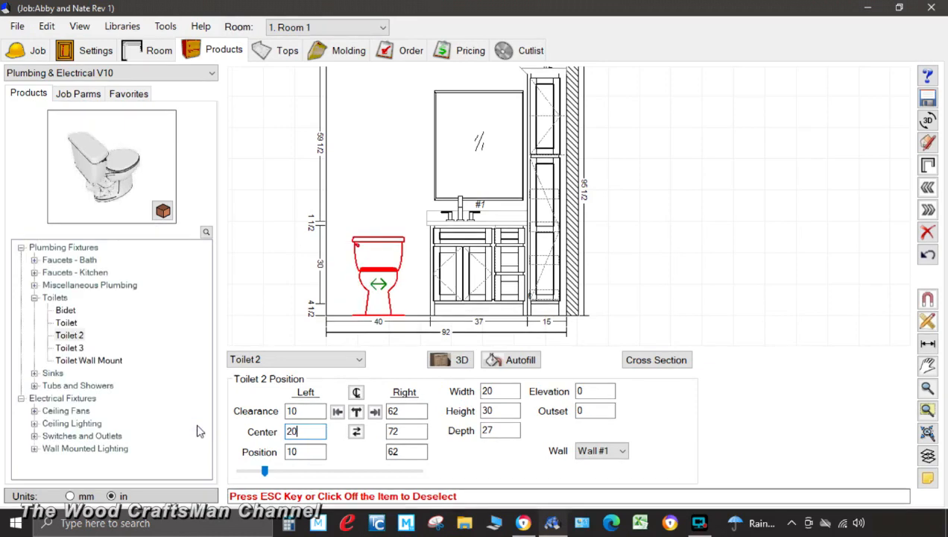
left_click(783, 267)
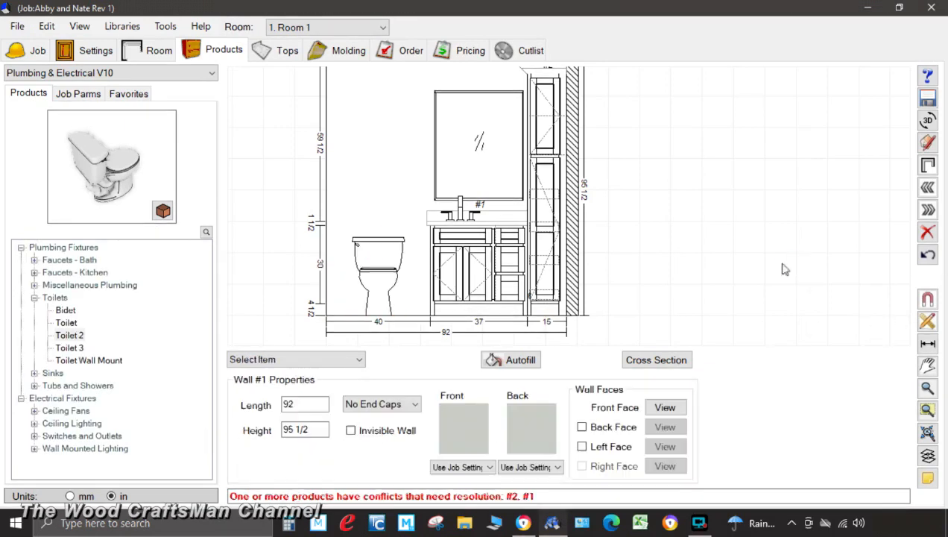
left_click(372, 301)
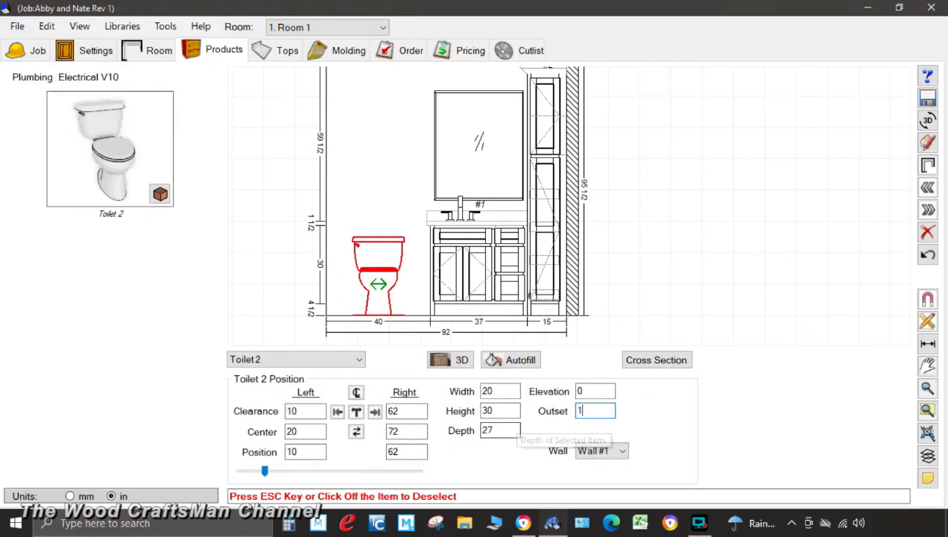
left_click(757, 214)
Frame the whole room in 3D and save the view as a Large JPG named Room Room 1 - Perspective.
left_click(928, 166)
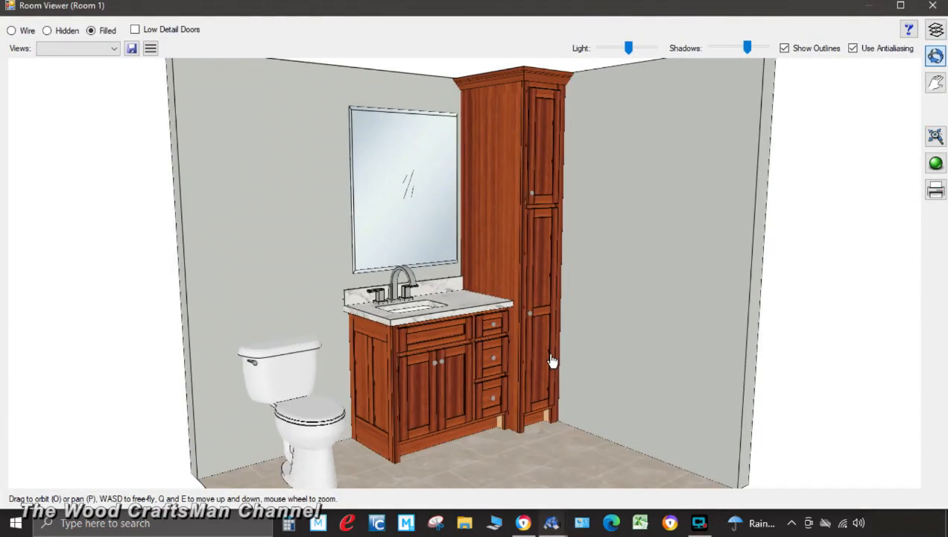
left_click(935, 82)
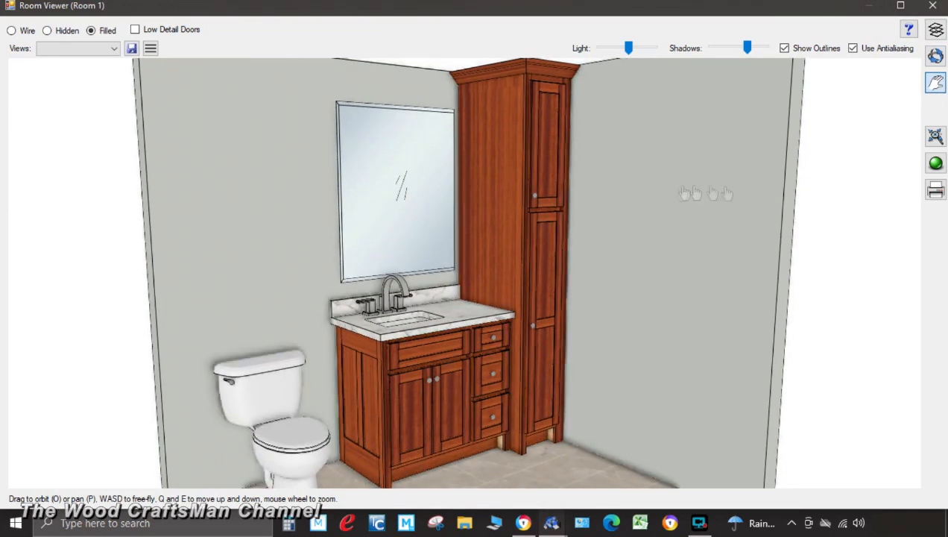
left_click(935, 192)
left_click(915, 206)
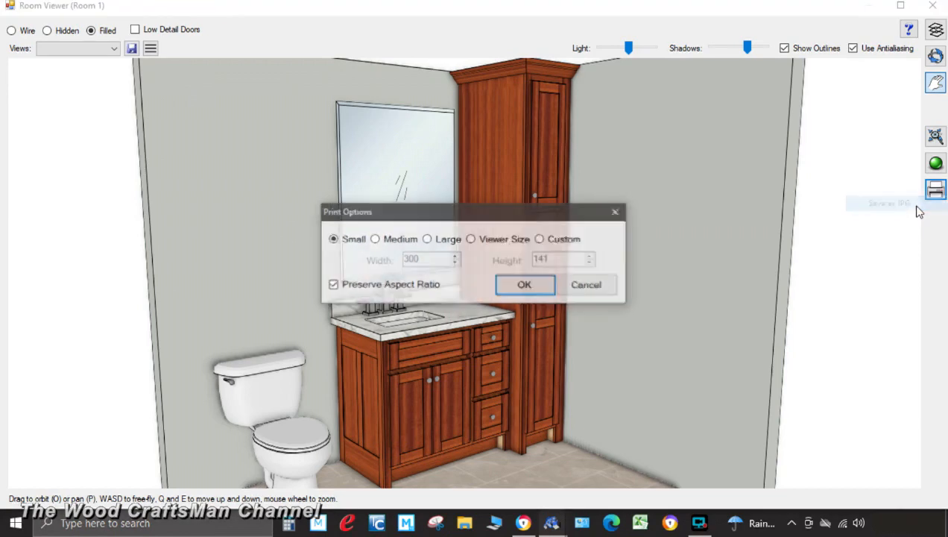
left_click(447, 240)
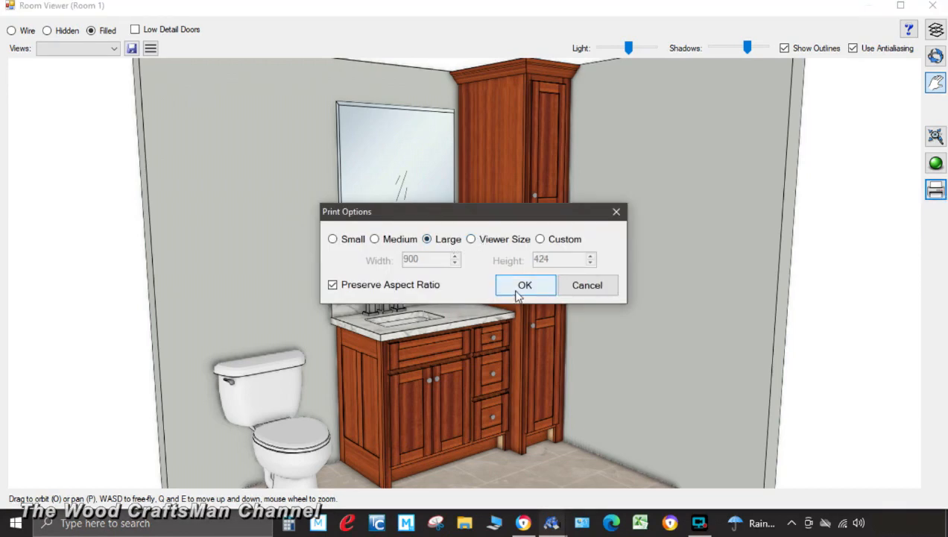
left_click(524, 285)
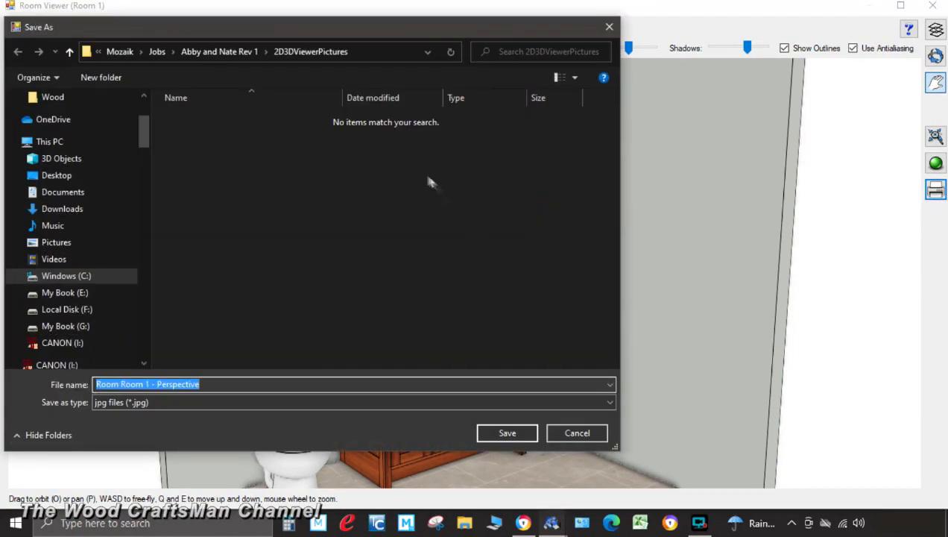
left_click(496, 429)
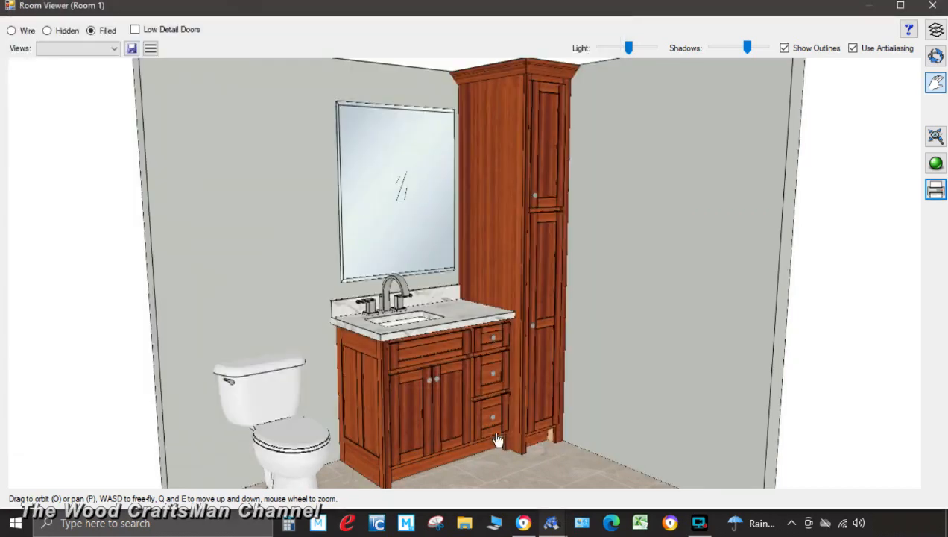
left_click(931, 6)
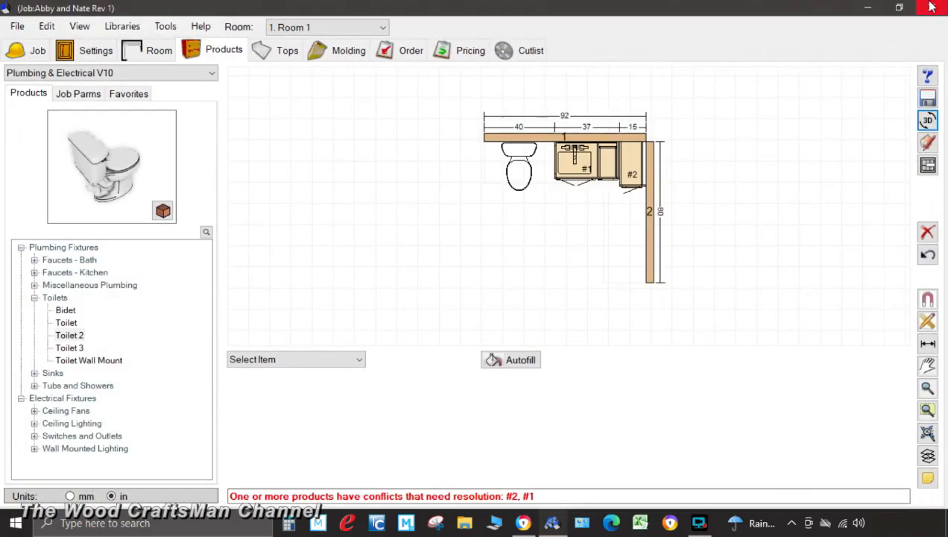
Open a maximized Multiprint layout and switch its title block to the horizontal one running along the page's bottom edge.
left_click(17, 27)
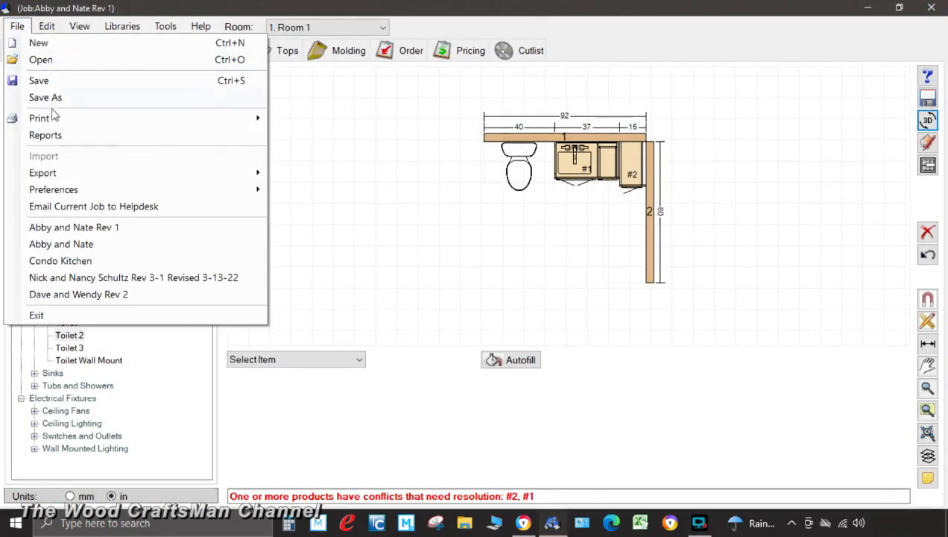
mouse_move(45, 119)
left_click(327, 158)
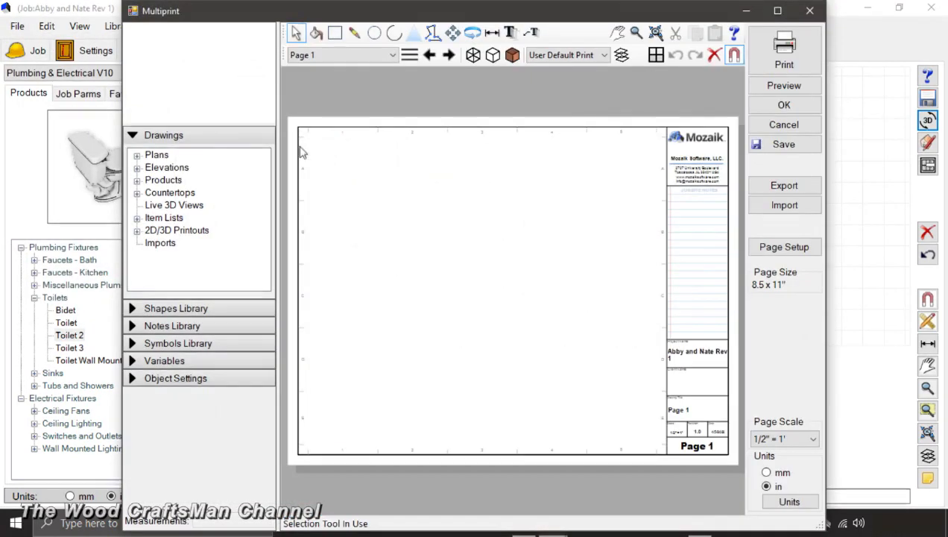
left_click(777, 10)
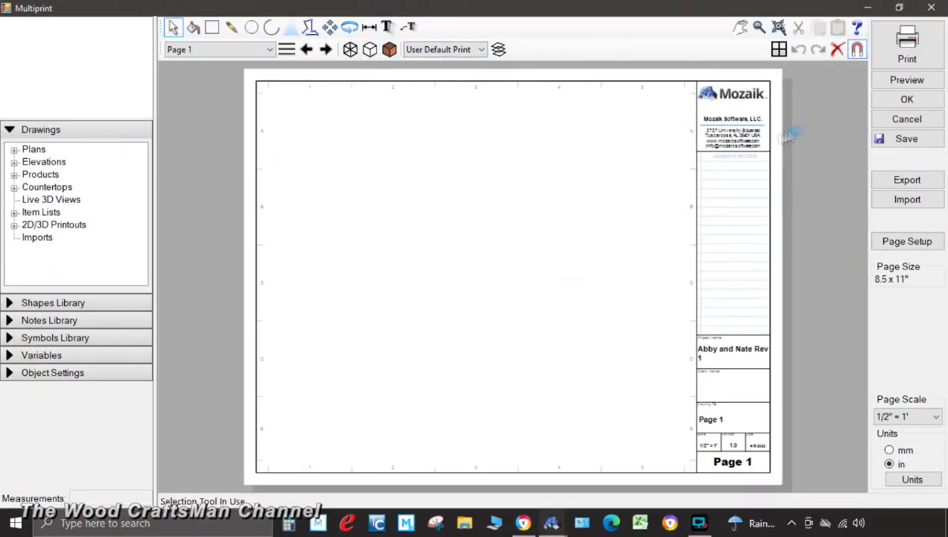
left_click(906, 240)
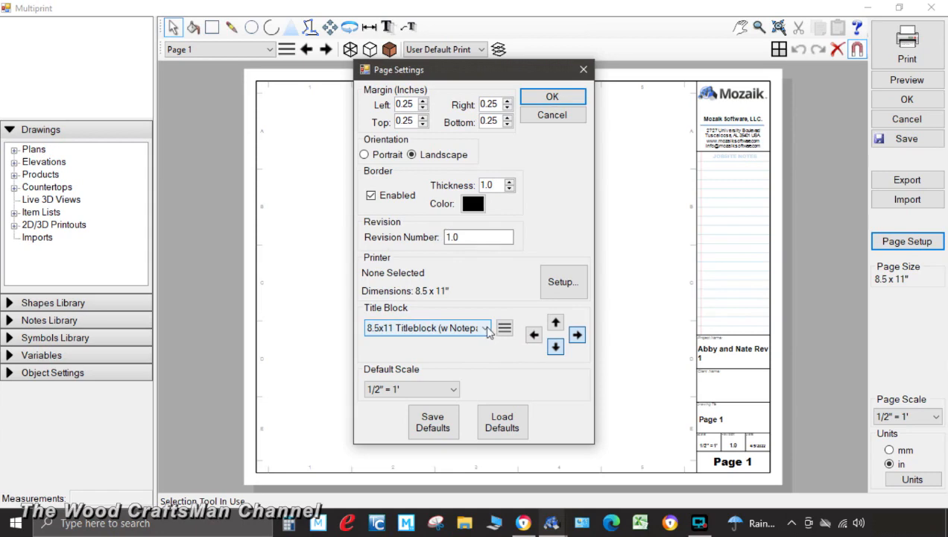
left_click(483, 328)
left_click(489, 157)
left_click(549, 98)
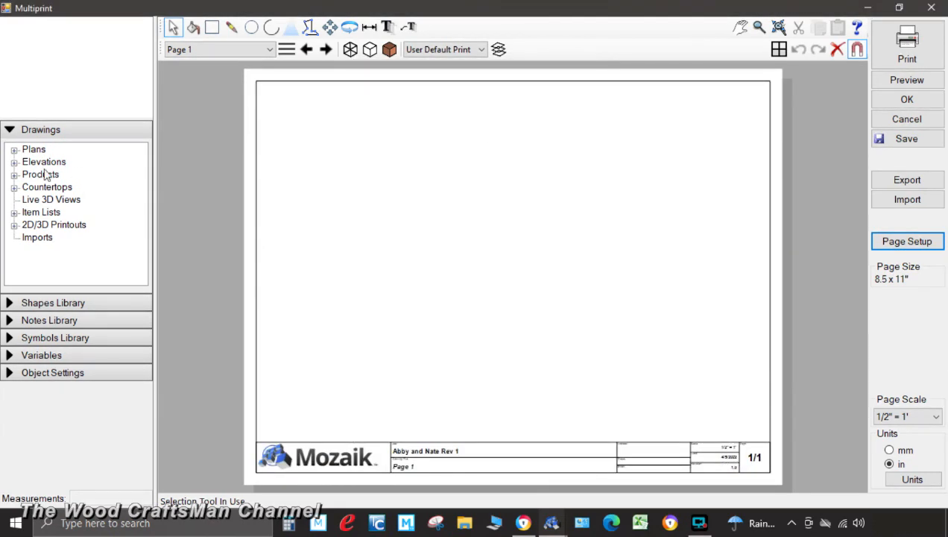
Rename Page 1 of the print layout as Perspective.
left_click(287, 50)
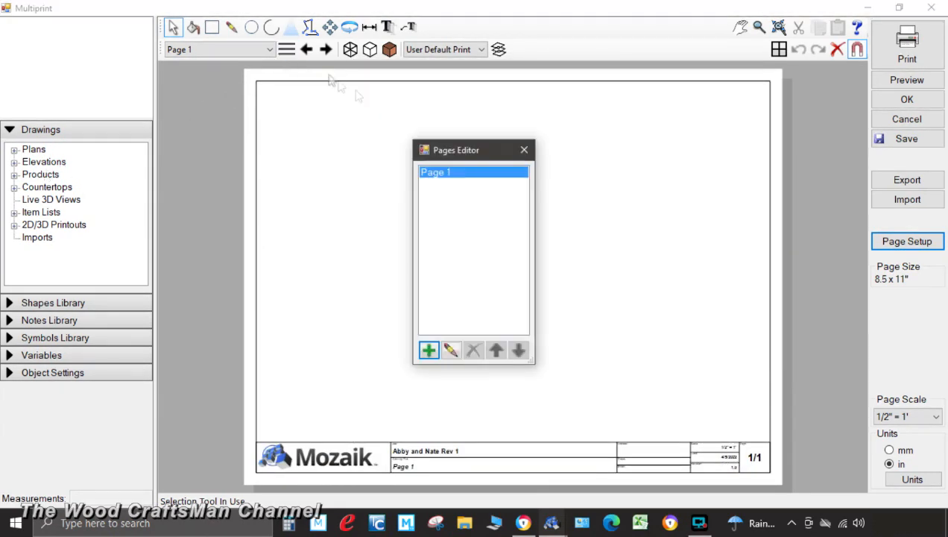
left_click(450, 350)
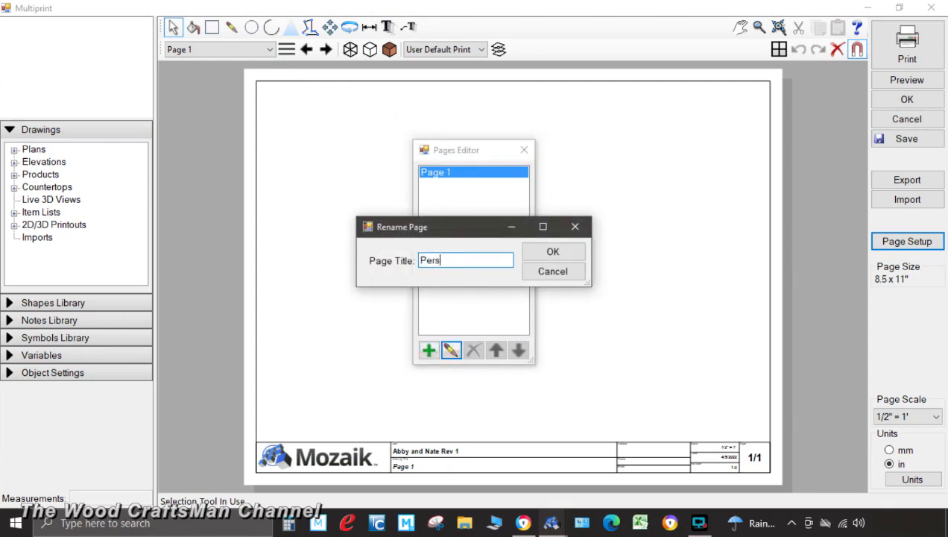
type("Perspective")
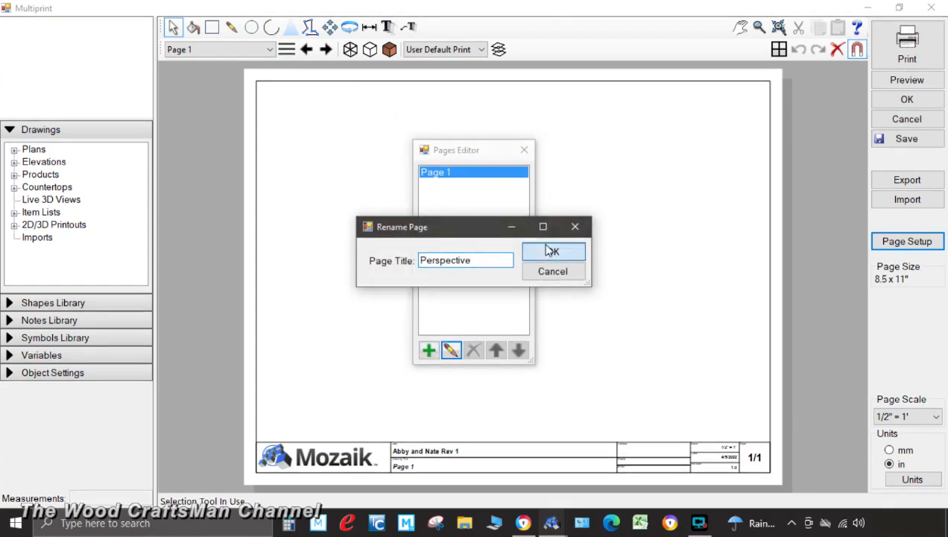
left_click(553, 252)
Add three pages titled Elevations, Face Frames and Floor Plan to the print layout.
left_click(429, 350)
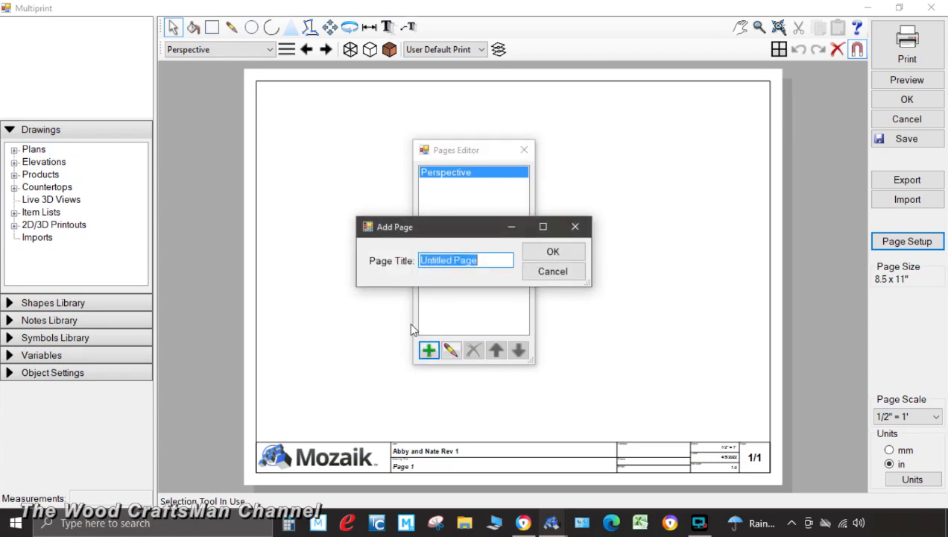
type("Elevations")
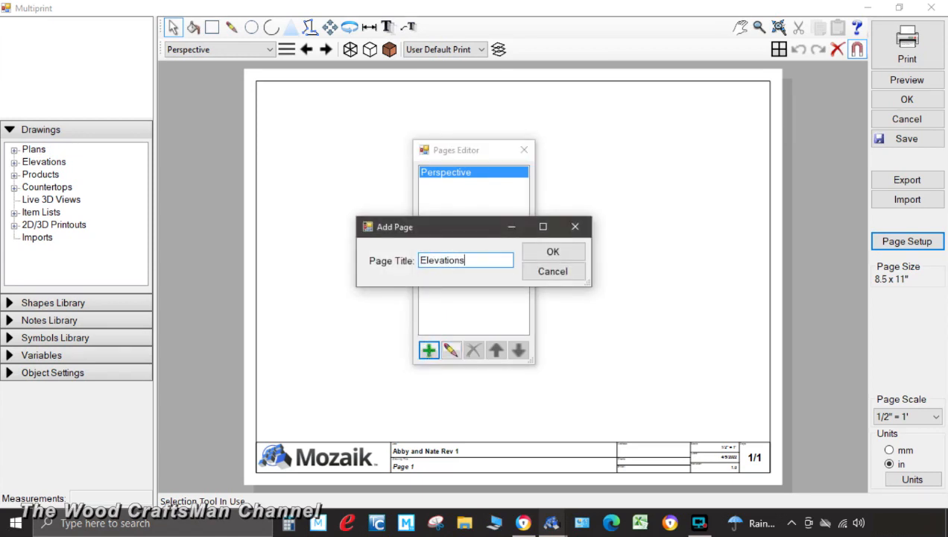
left_click(572, 255)
left_click(430, 351)
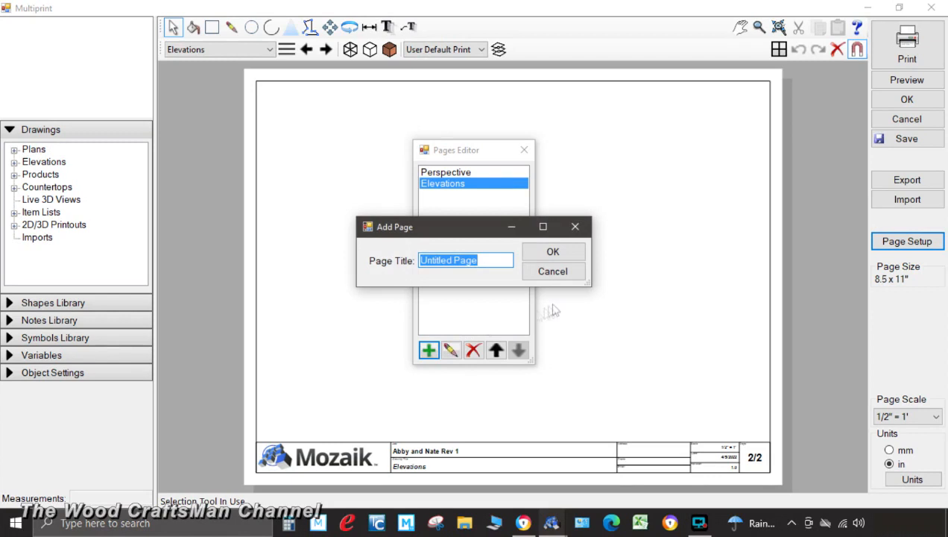
type("Face Frames")
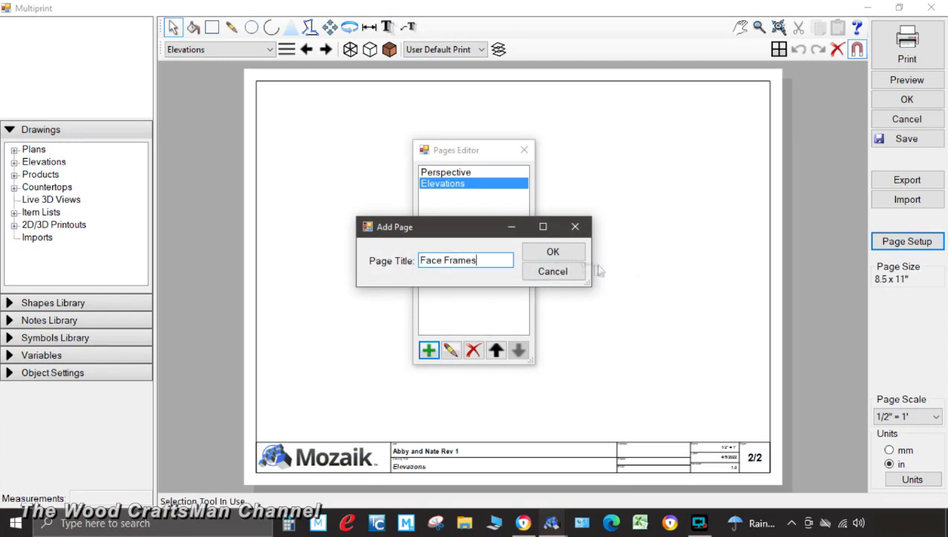
left_click(565, 254)
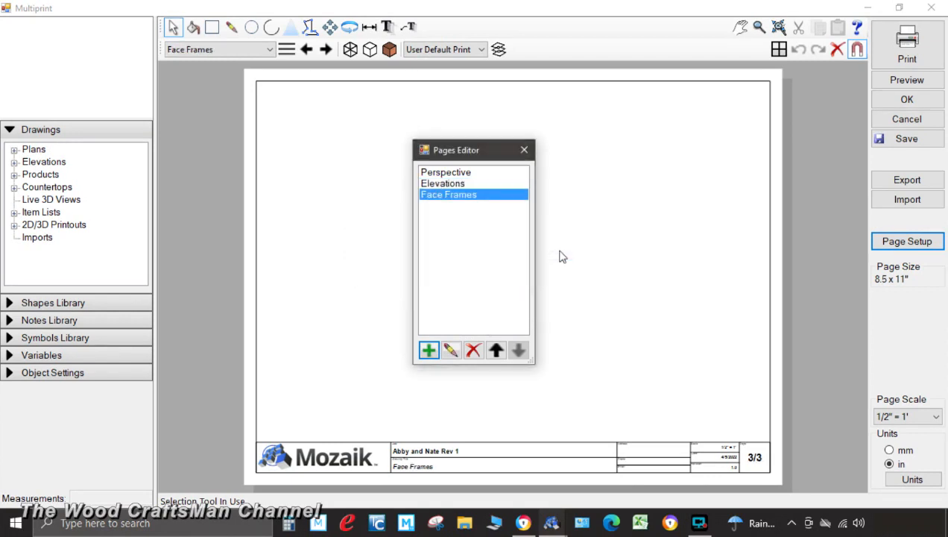
left_click(434, 357)
type("Floor Pla")
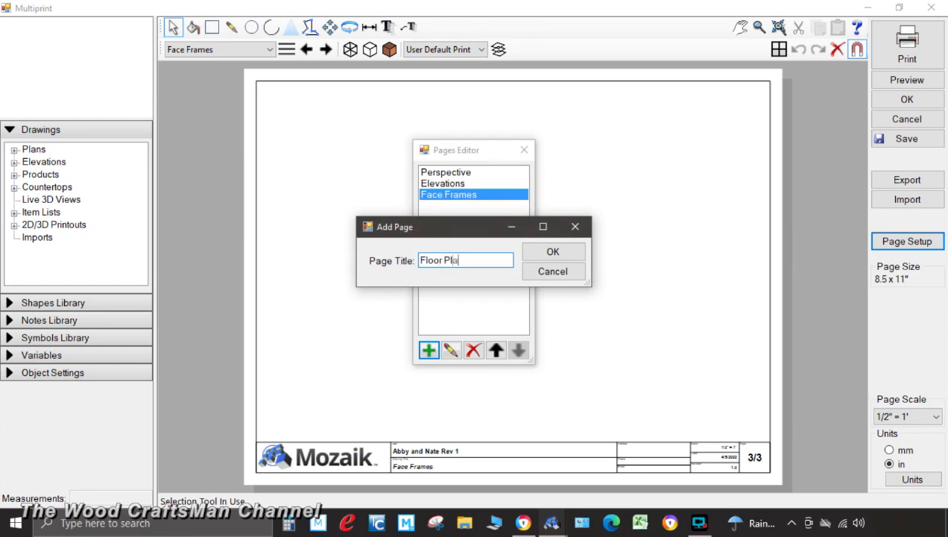
left_click(549, 251)
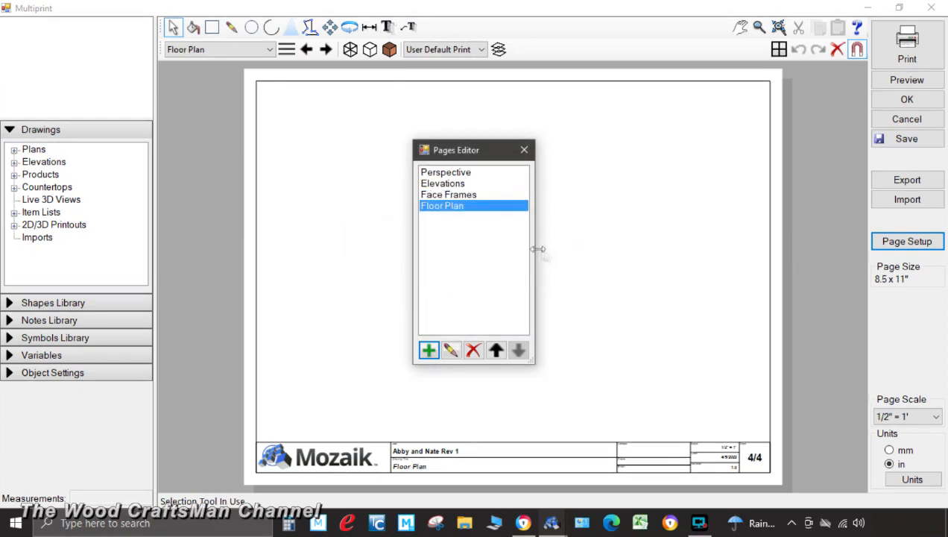
left_click(524, 150)
Place the Room Room 1 - Perspective printout on the Floor Plan page and enlarge it to the page width.
left_click(14, 224)
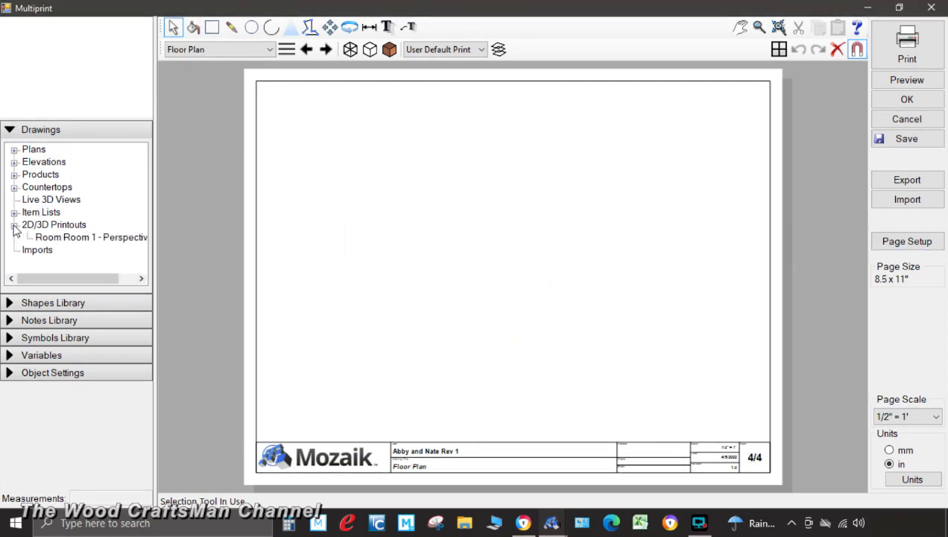
left_click_drag(63, 237, 509, 259)
left_click_drag(425, 304, 301, 378)
left_click_drag(605, 223, 764, 142)
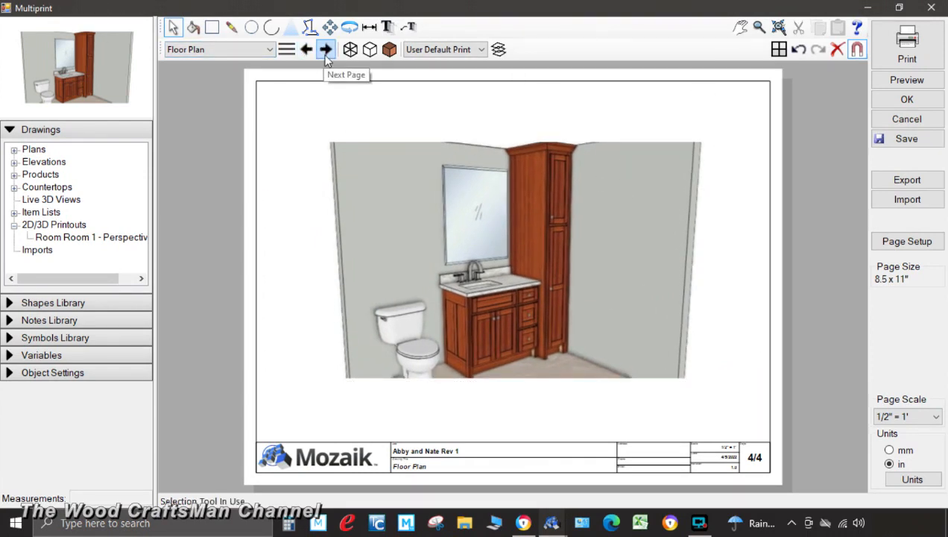
Delete the perspective picture from the Floor Plan page.
left_click(307, 49)
left_click(326, 49)
left_click(467, 297)
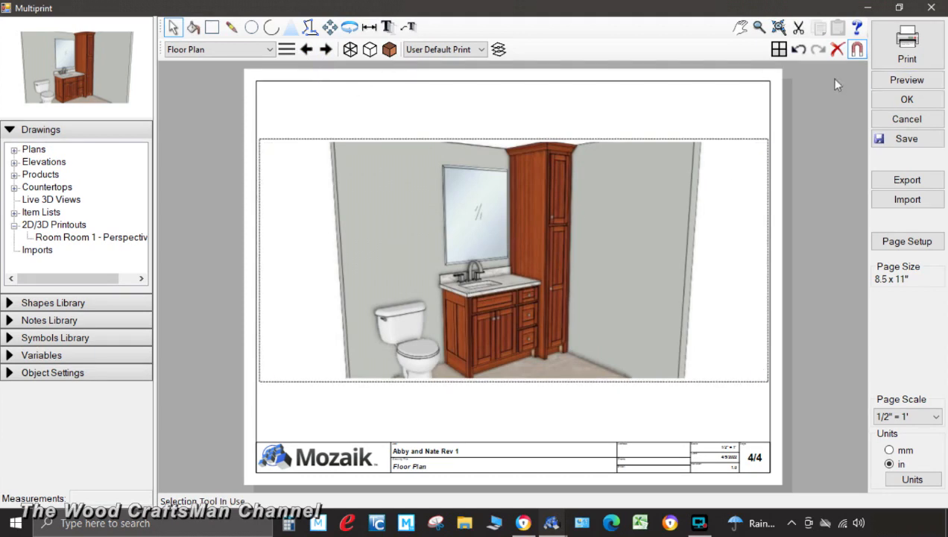
left_click(837, 49)
Place the Room Room 1 - Perspective printout on the Perspective page and enlarge it to nearly the full page width.
left_click(306, 49)
left_click(306, 50)
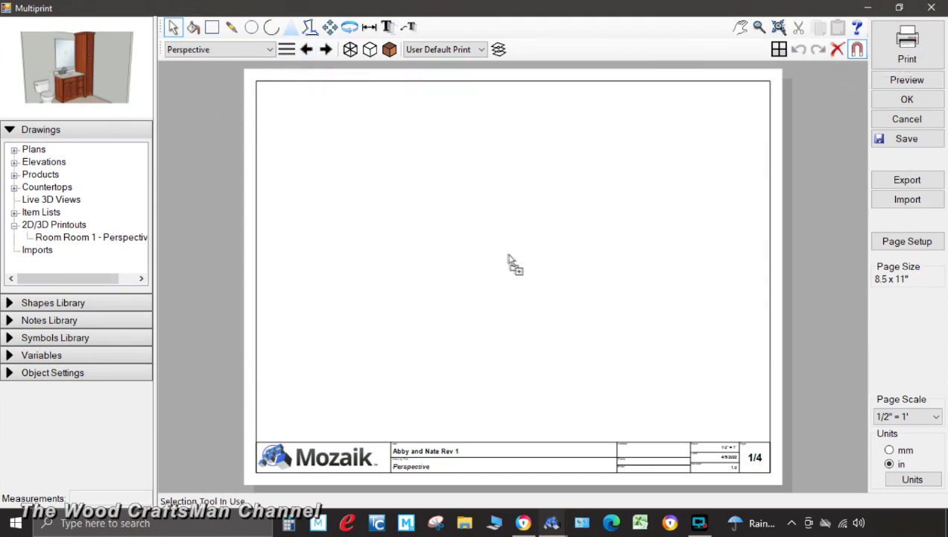
left_click_drag(507, 257, 487, 250)
left_click(454, 306)
left_click_drag(452, 300, 321, 377)
left_click(712, 252)
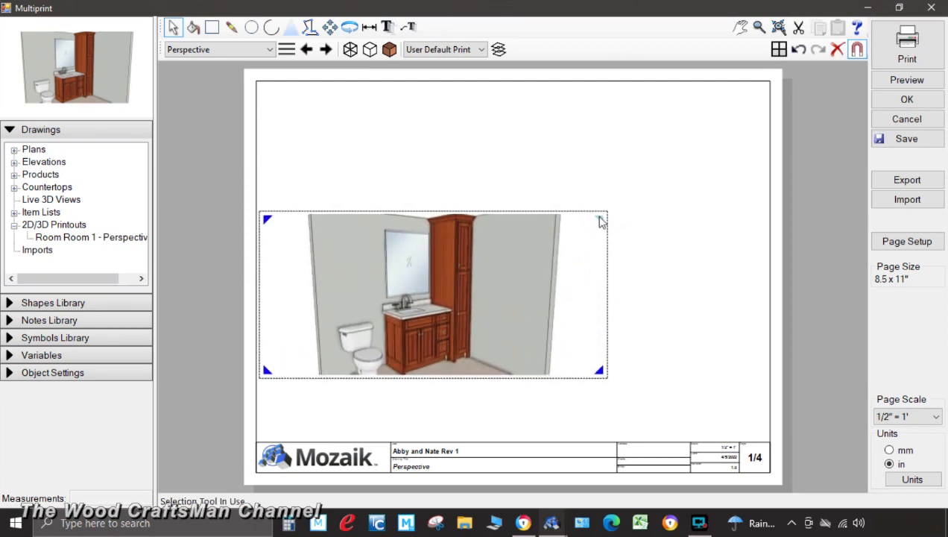
left_click_drag(600, 221, 755, 144)
left_click(647, 133)
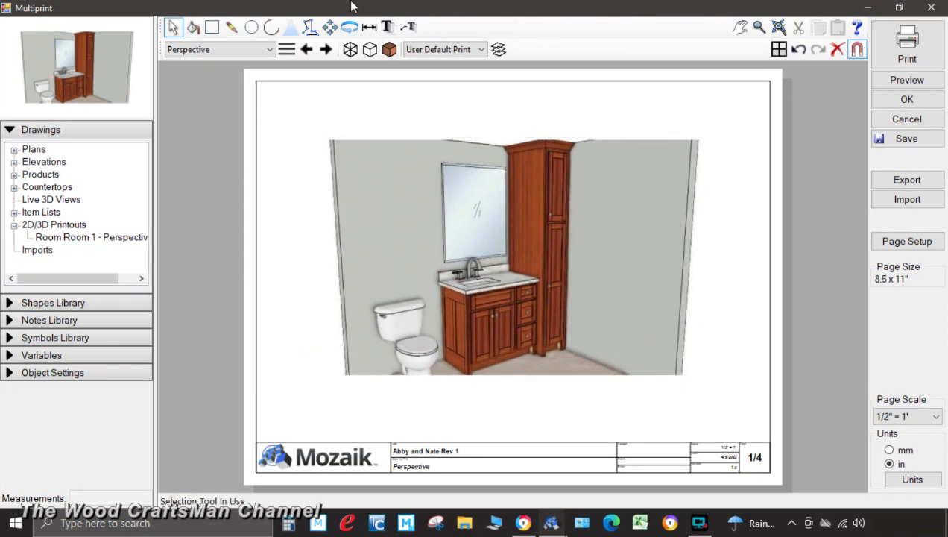
Place the Room 1 Wall #1 elevation on the Elevations page and move it toward the middle of the sheet.
left_click(326, 49)
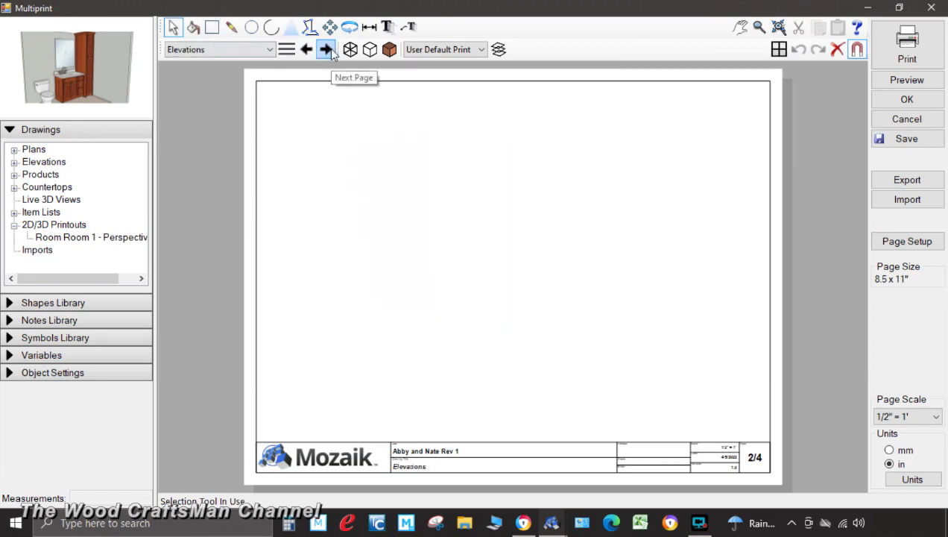
left_click(14, 162)
left_click(70, 175)
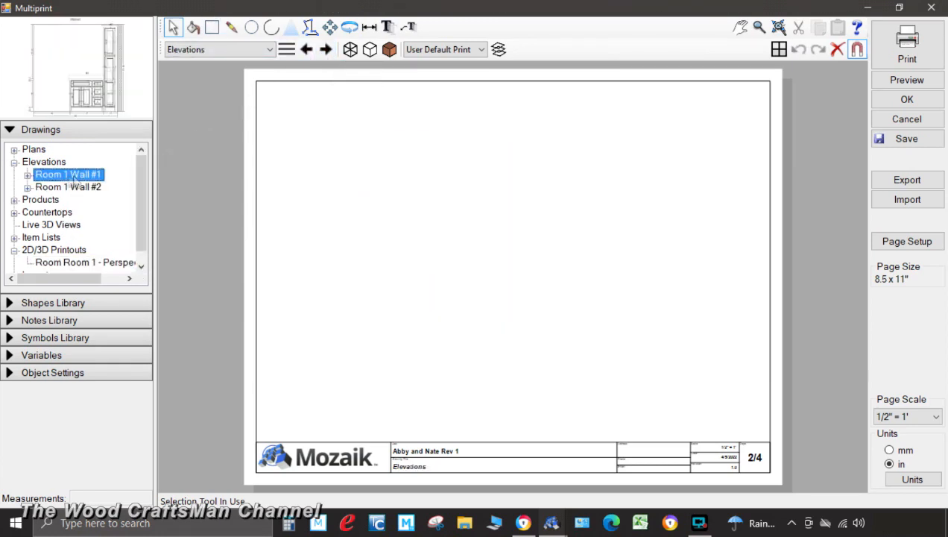
left_click_drag(537, 287, 534, 298)
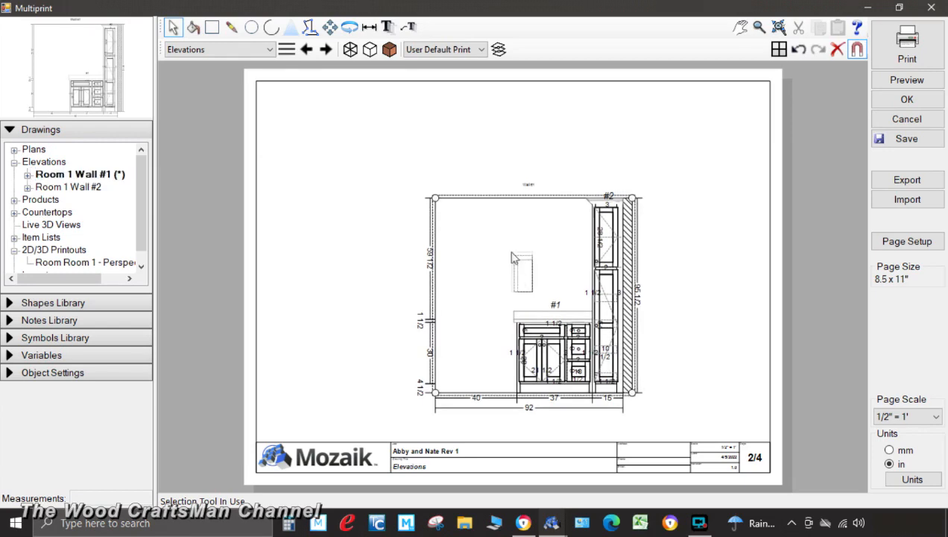
left_click(330, 27)
left_click_drag(509, 260, 488, 238)
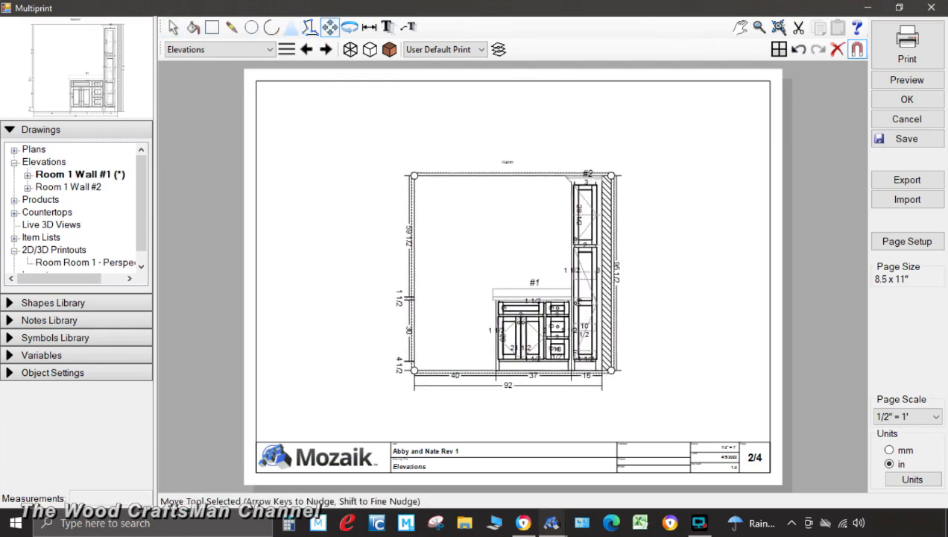
Set the Elevations page scale to 3/4" = 1' and reposition the enlarged wall elevation within the page border.
left_click(932, 416)
left_click(929, 475)
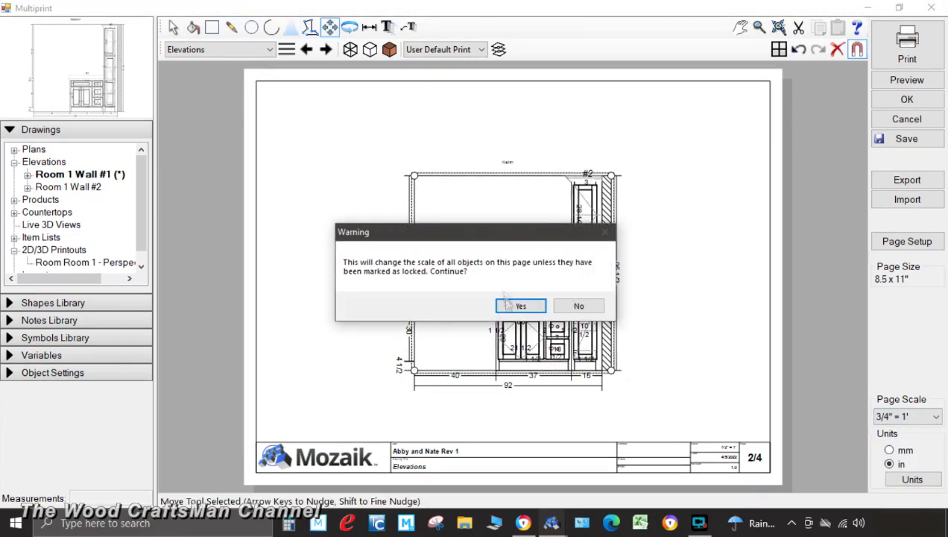
left_click(460, 305)
mouse_move(601, 323)
left_mouse_down()
mouse_move(458, 173)
mouse_move(468, 203)
left_mouse_up()
Apply the Elevation With Cab Numbers layer template to the Elevations page and center the drawing slightly better.
left_click(483, 49)
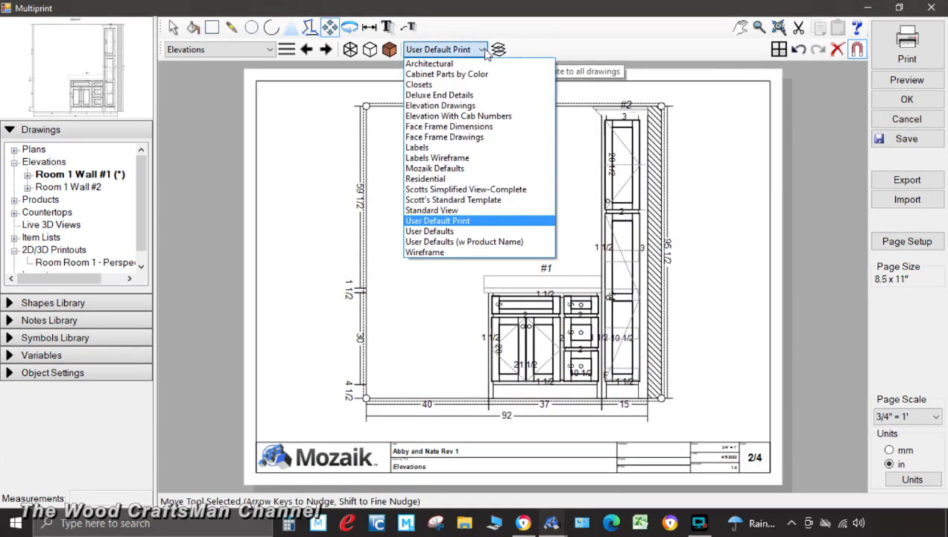
left_click(477, 116)
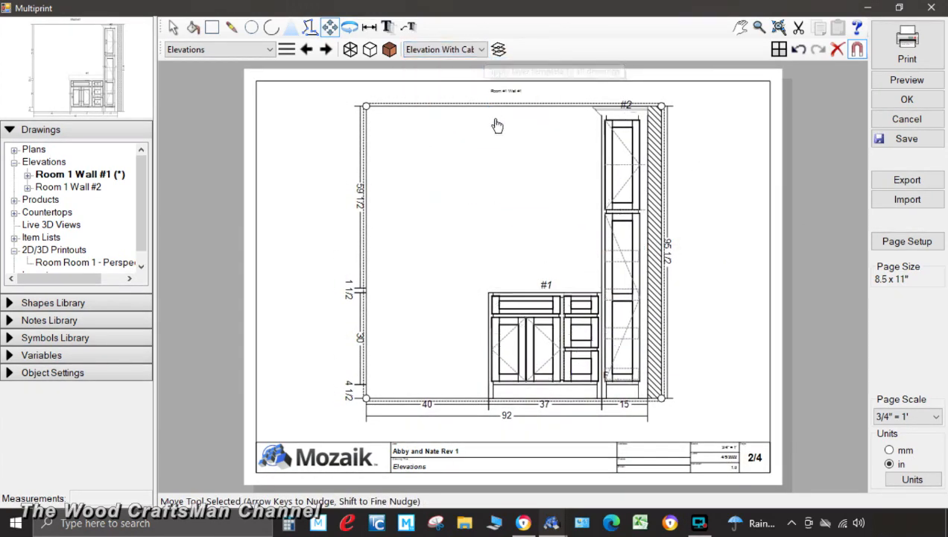
left_click_drag(710, 237, 701, 241)
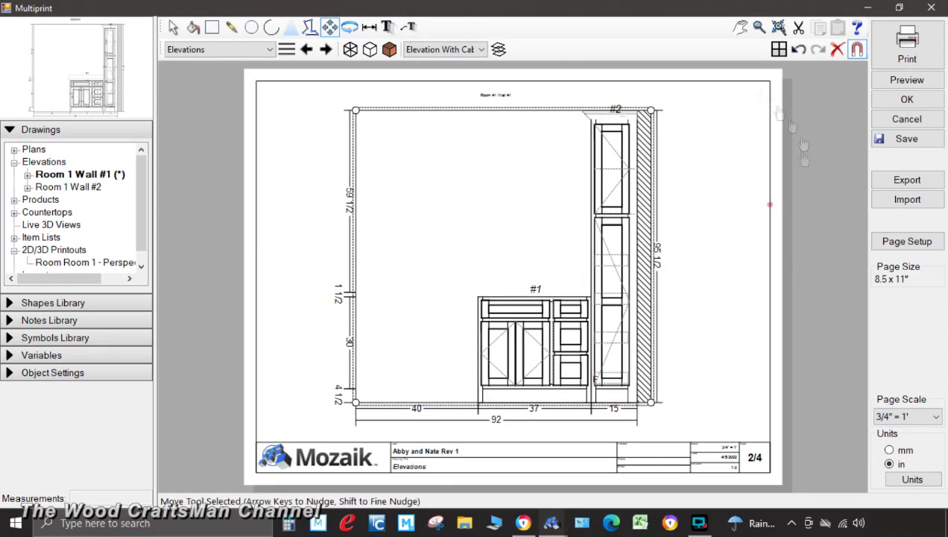
Hide the Walls, Wall Labels and Wall Fixtures layers on the Elevations page.
left_click(498, 49)
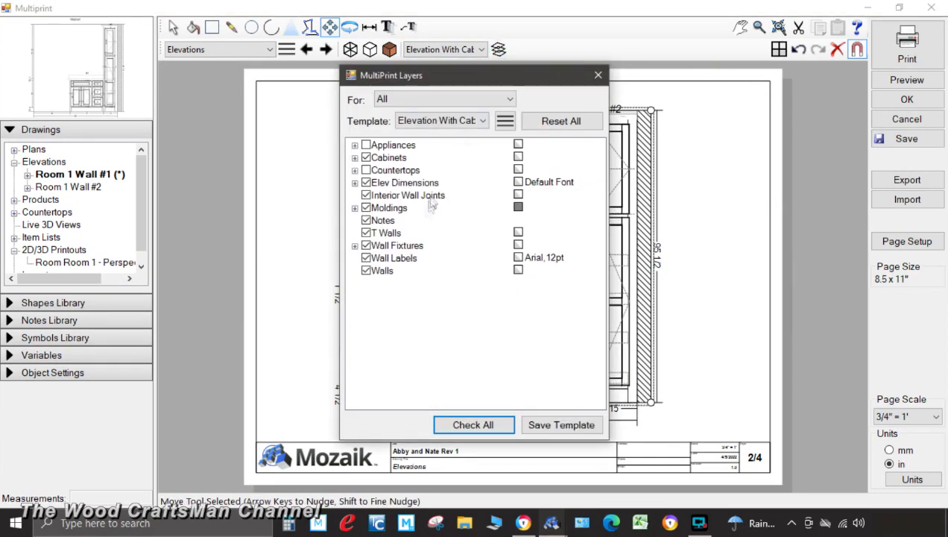
left_click(366, 271)
left_click(366, 245)
left_click_drag(534, 81, 432, 95)
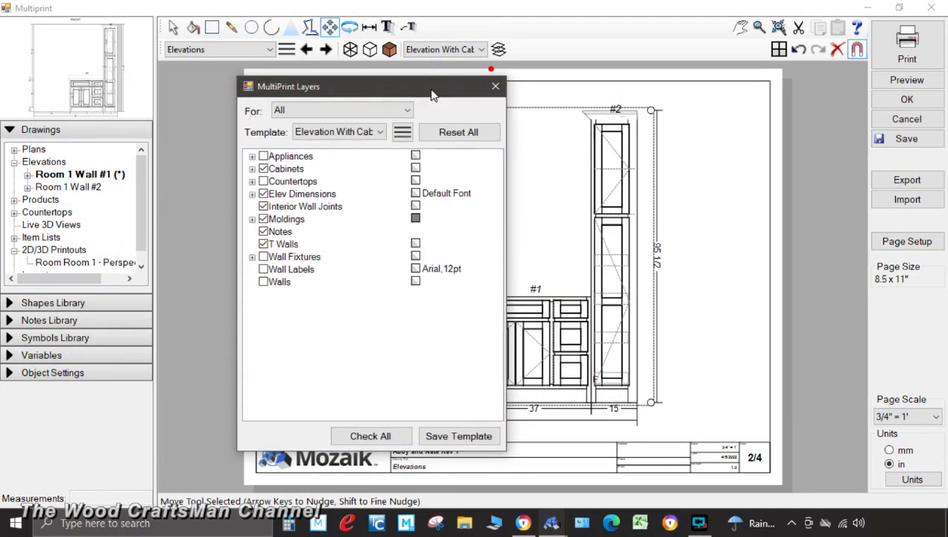
Hide the Elev - Wall Length dimension layer and deselect the elevation drawing.
left_click(252, 194)
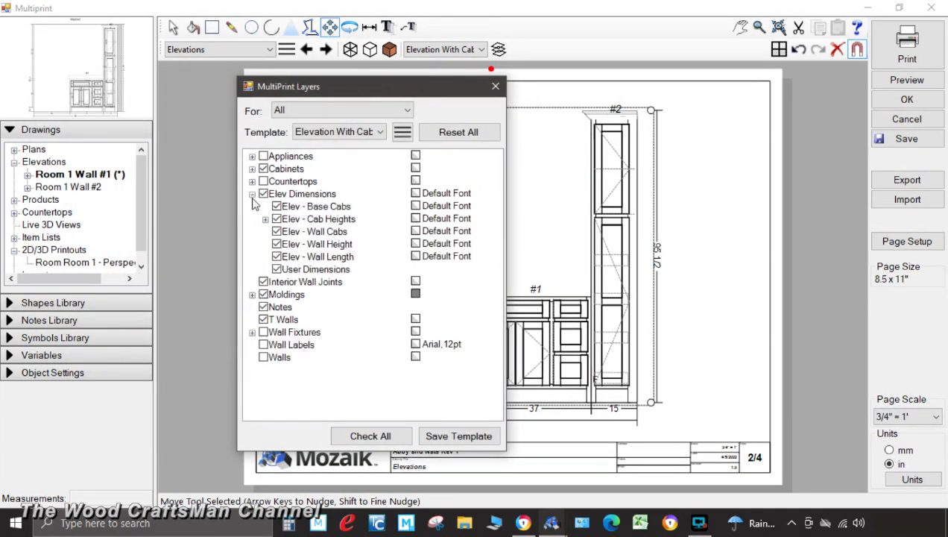
left_click(277, 257)
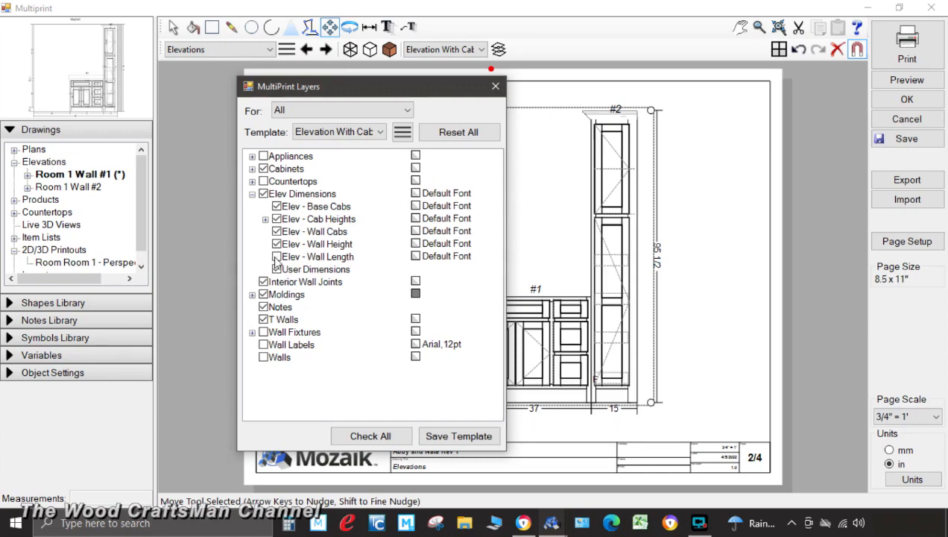
mouse_move(377, 93)
left_mouse_down()
mouse_move(174, 95)
mouse_move(285, 101)
left_mouse_up()
left_click(402, 95)
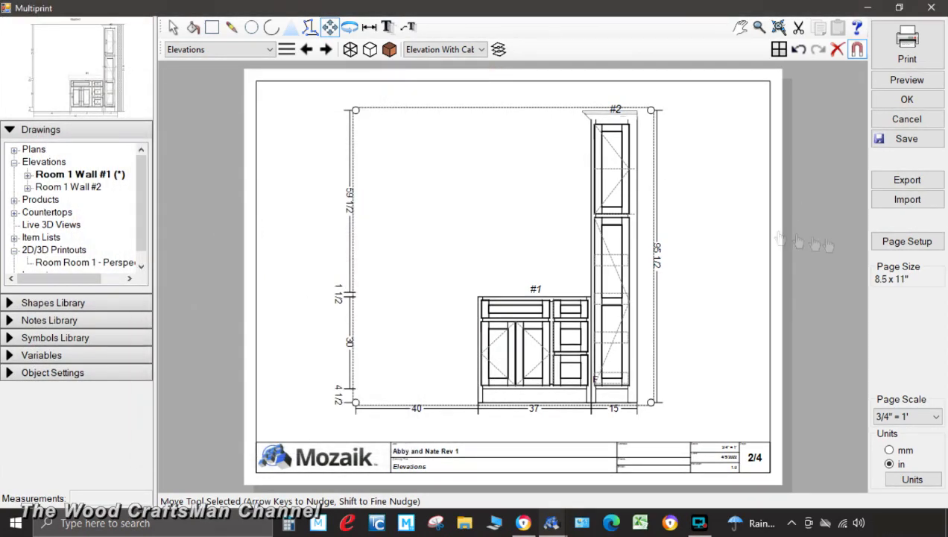
left_click(754, 231)
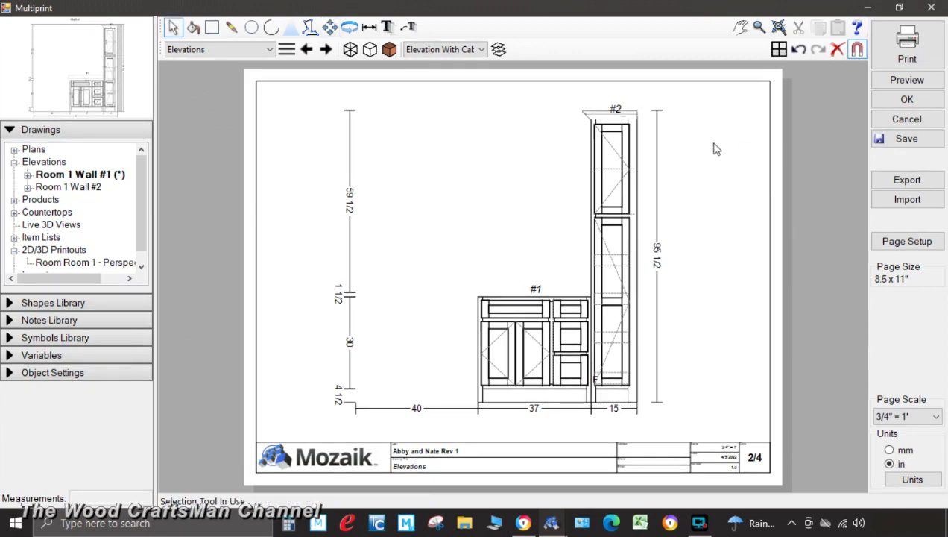
Inspect the elevation dimension layers, including the sub-layer under Elev - Cab Heights.
left_click(498, 50)
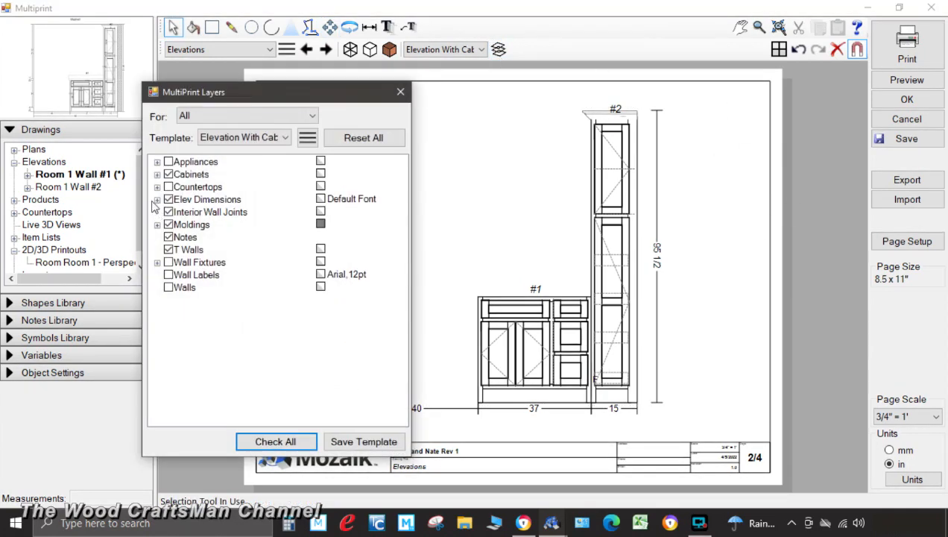
left_click(156, 200)
left_click(170, 225)
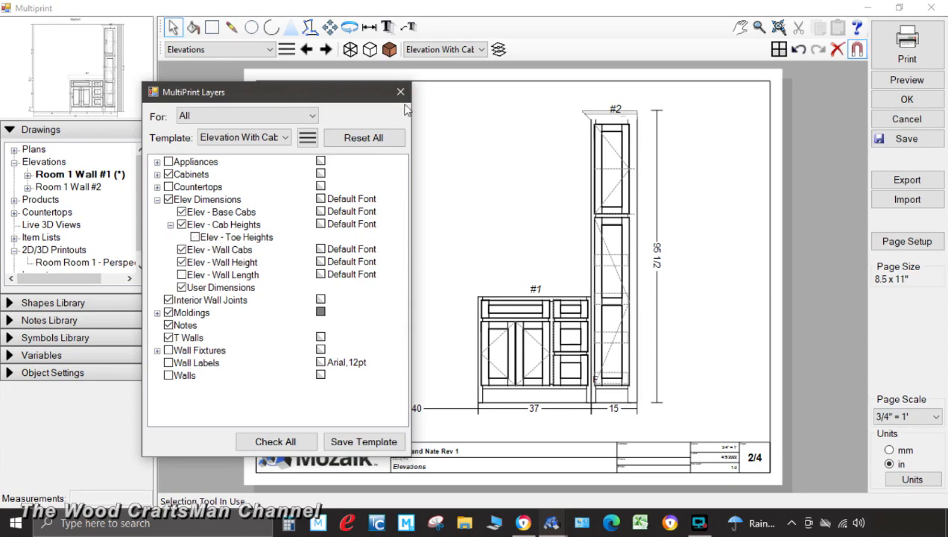
left_click(400, 92)
Switch to the Face Frames page and select the front view of Room 1 Cabinet 1 for placement.
left_click(325, 49)
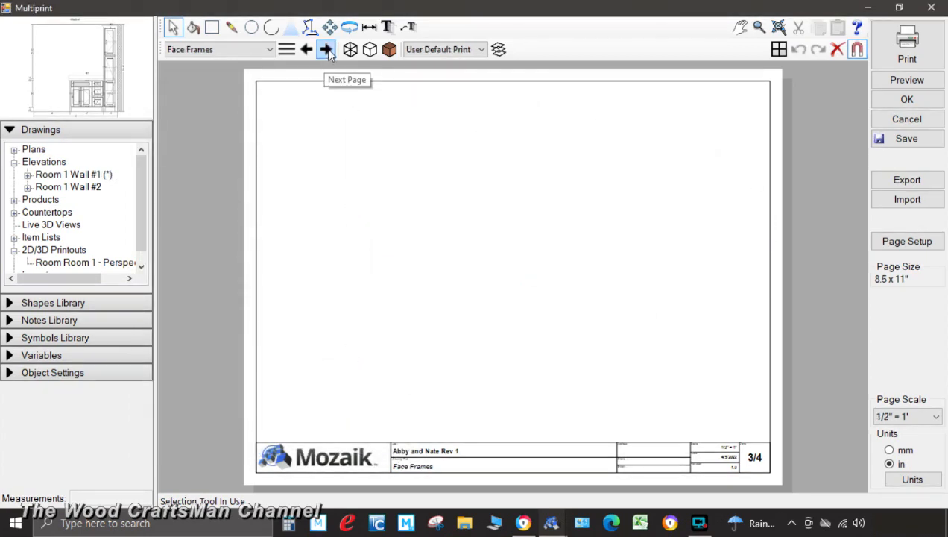
left_click(14, 199)
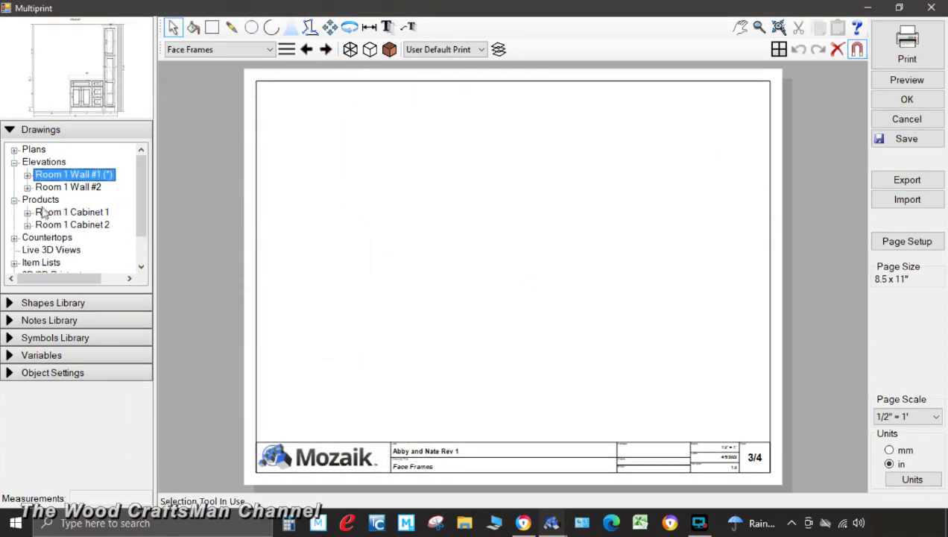
left_click(27, 213)
left_click(74, 200)
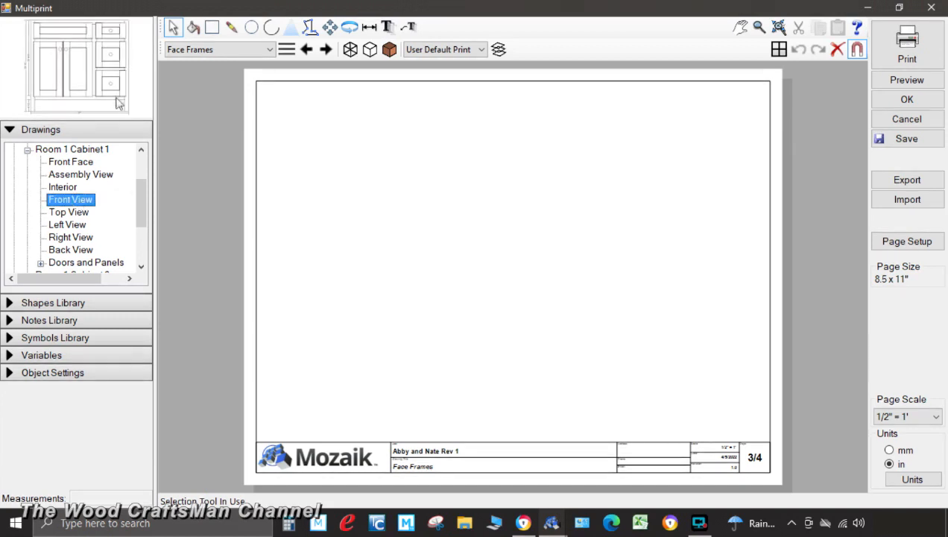
left_click(499, 50)
left_click(312, 115)
left_click(312, 115)
left_click(400, 92)
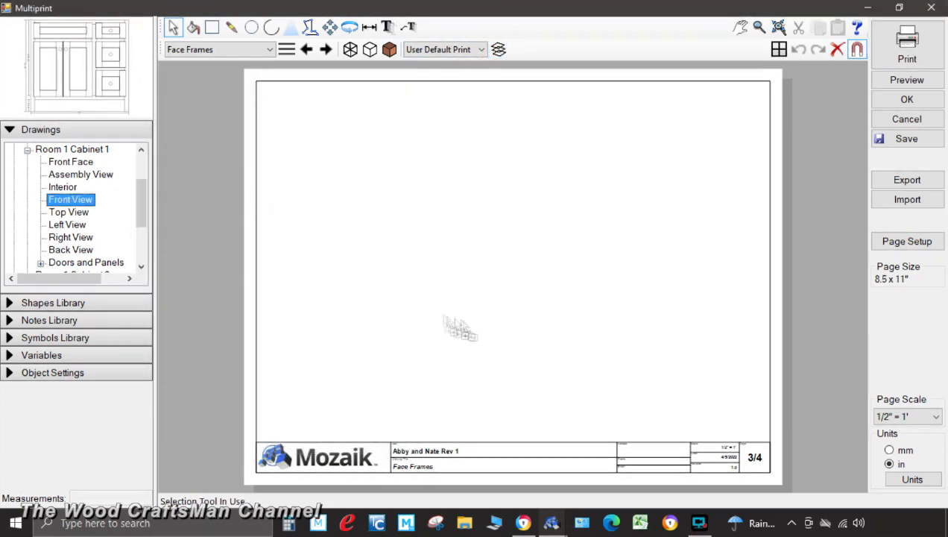
Apply the Elevation With Cab Numbers layer template to the Room 1 Cabinet 1 front view only.
left_click(498, 49)
left_click(298, 115)
left_click(271, 141)
left_click(284, 137)
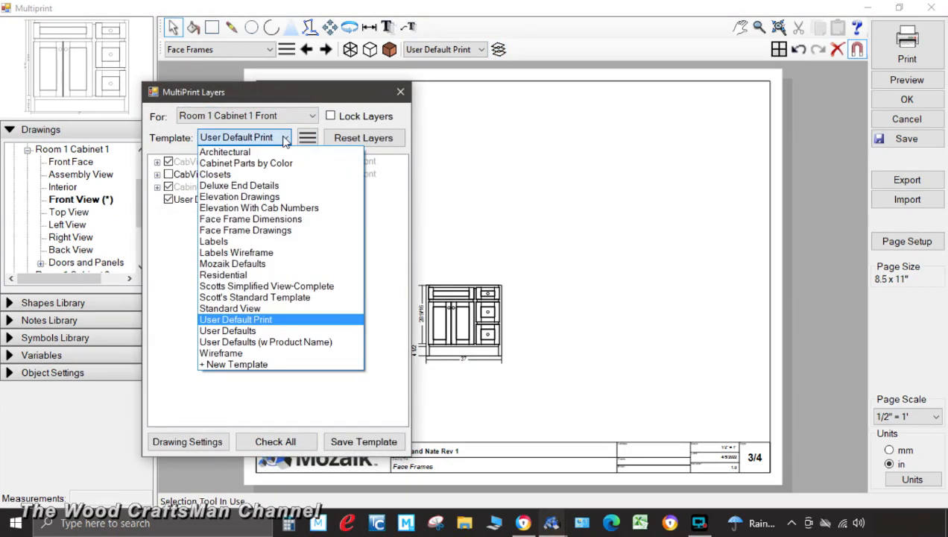
left_click(291, 207)
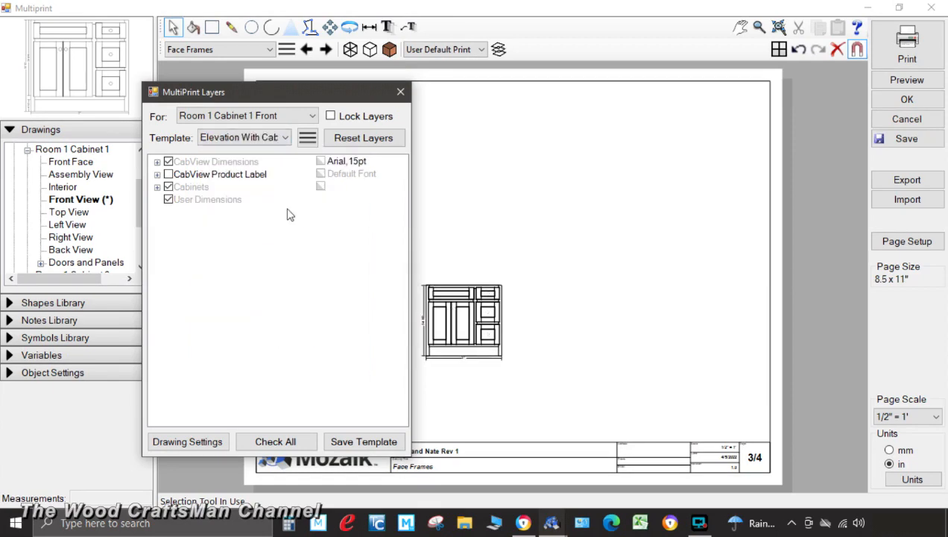
Apply the Face Frame Dimensions template to the Room 1 Cabinet 1 front view, saving the edited Elevation With Cab Numbers template.
left_click(311, 116)
left_click(312, 115)
left_click(286, 137)
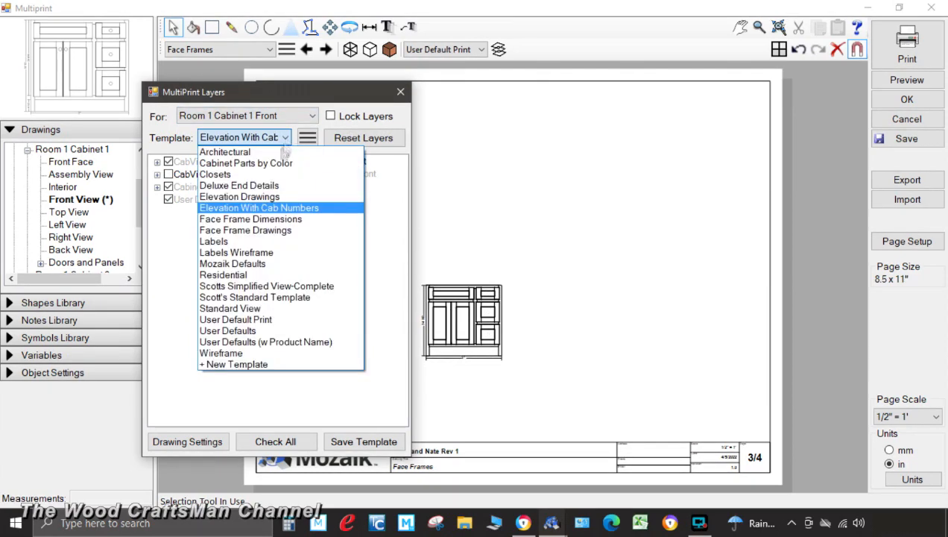
left_click(283, 219)
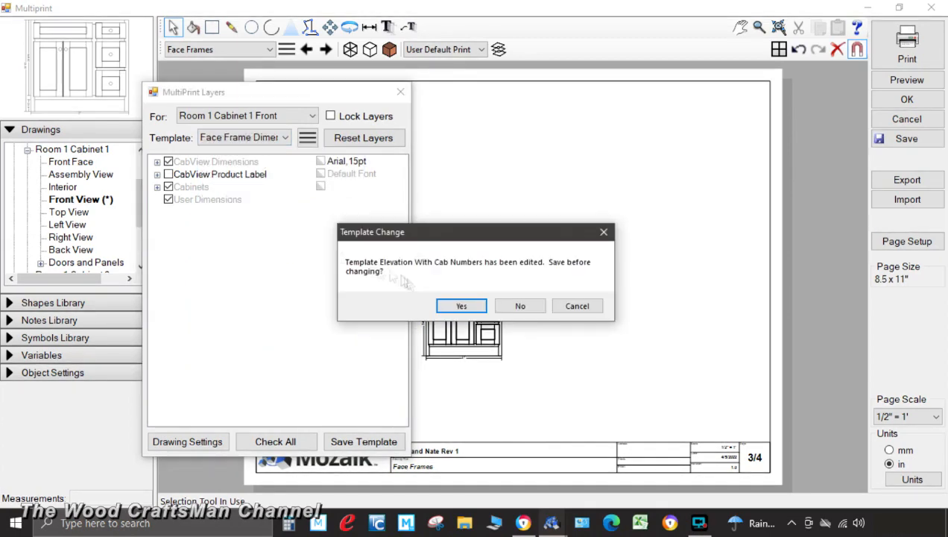
left_click(460, 304)
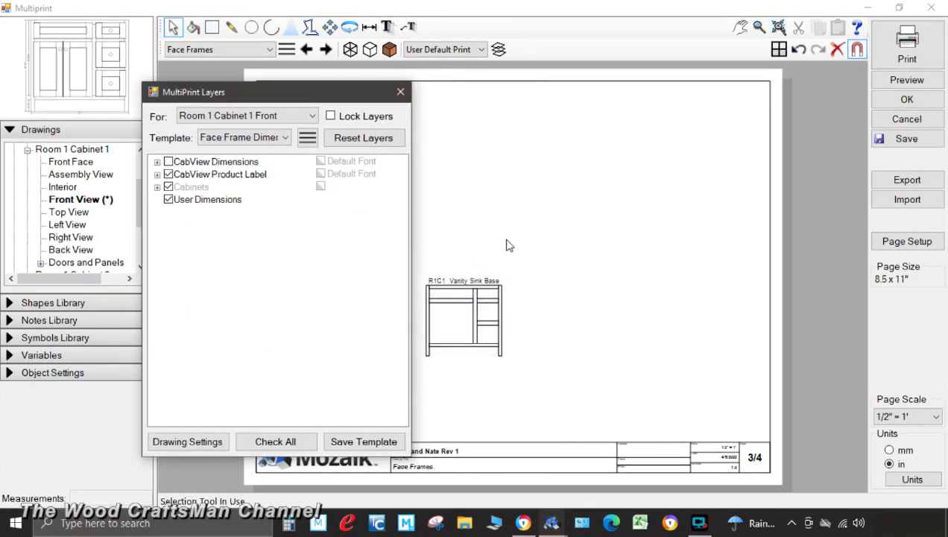
left_click(400, 93)
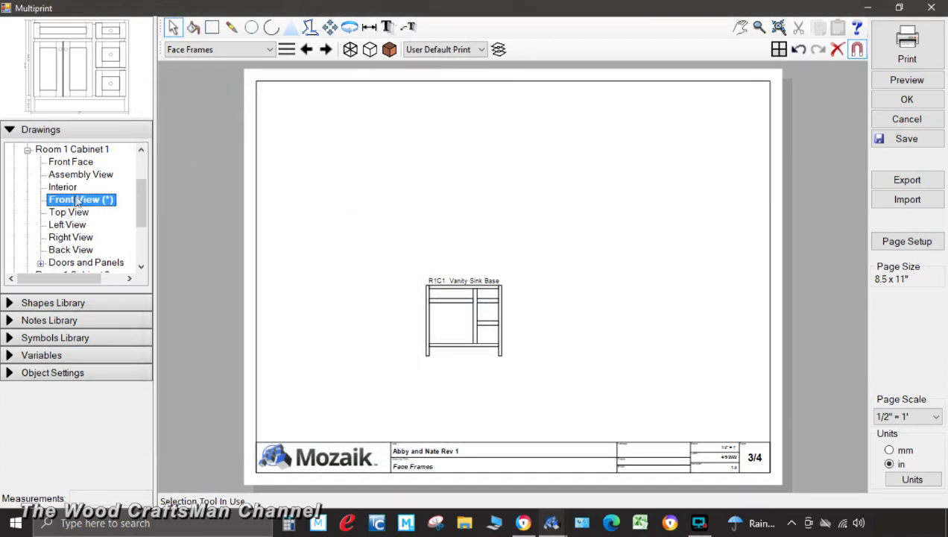
Place the front view of Room 1 Cabinet 2 beside the vanity face frame on the Face Frames page.
left_click(26, 150)
left_click(27, 187)
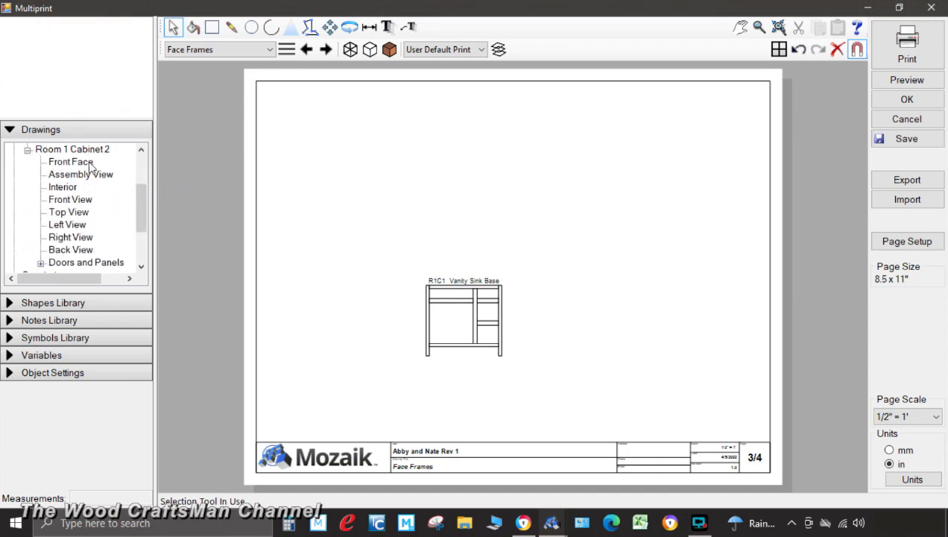
left_click_drag(82, 200, 585, 305)
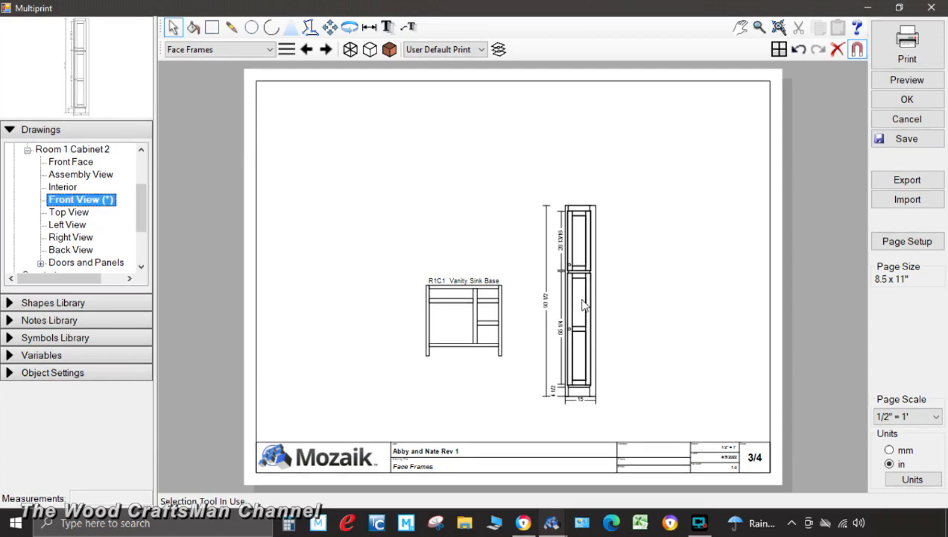
Apply the Face Frame Dimensions layer template to the Room 1 Cabinet 2 front view.
left_click(499, 49)
left_click(257, 117)
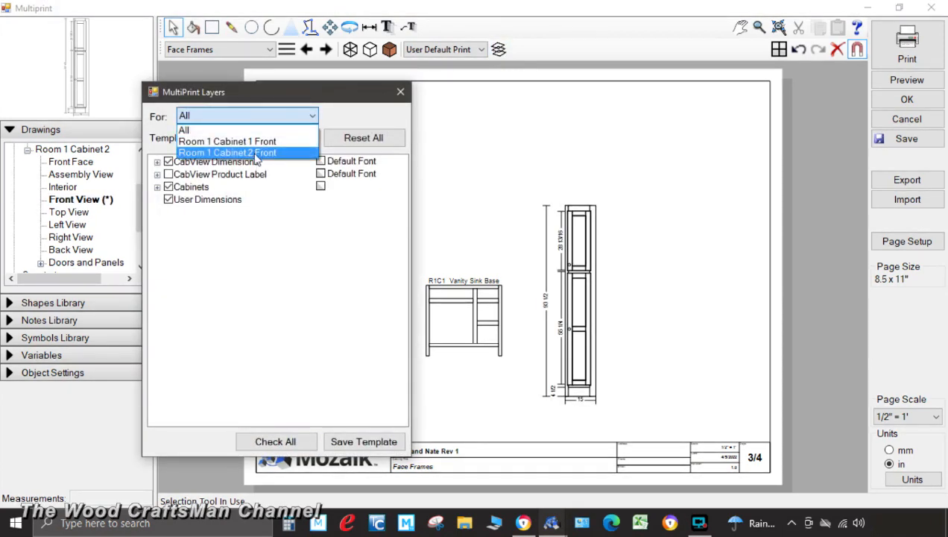
left_click(254, 153)
left_click(246, 137)
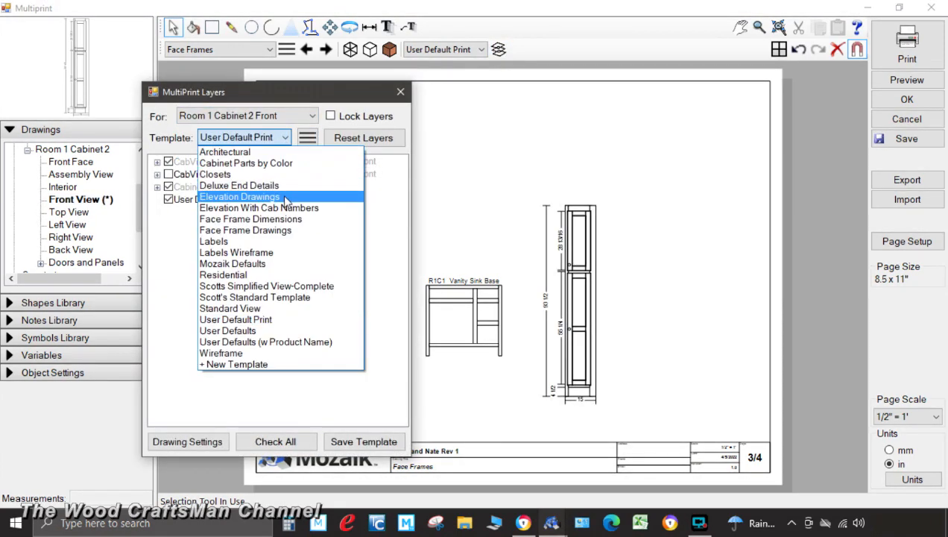
left_click(292, 222)
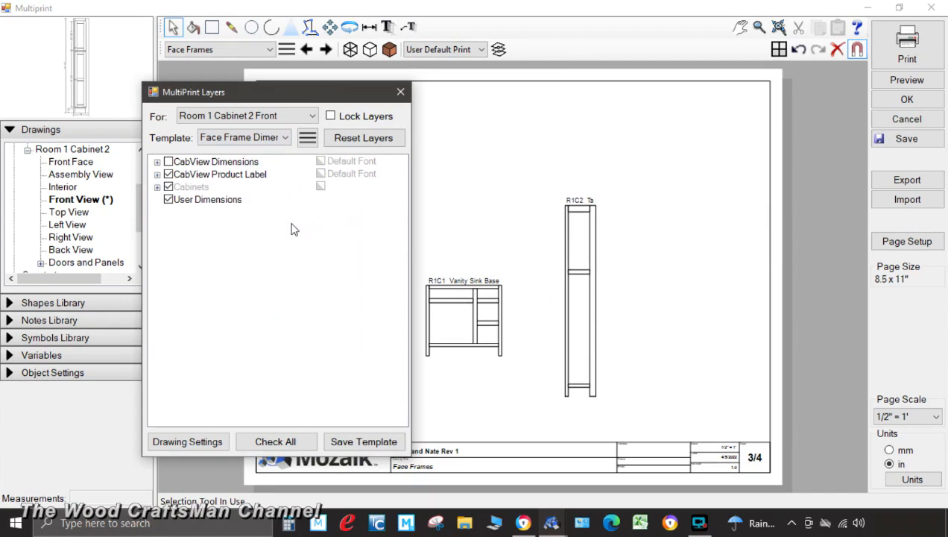
Try the Face Frame Drawings template on the Room 1 Cabinet 2 front view, then restore Face Frame Dimensions.
left_click(285, 139)
left_click(253, 226)
left_click(442, 306)
left_click(284, 137)
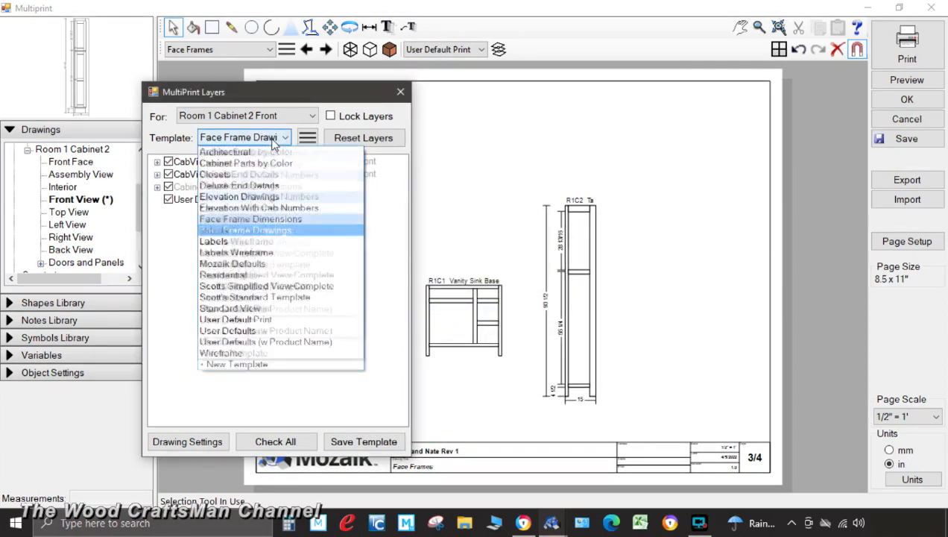
left_click(307, 219)
left_click(458, 306)
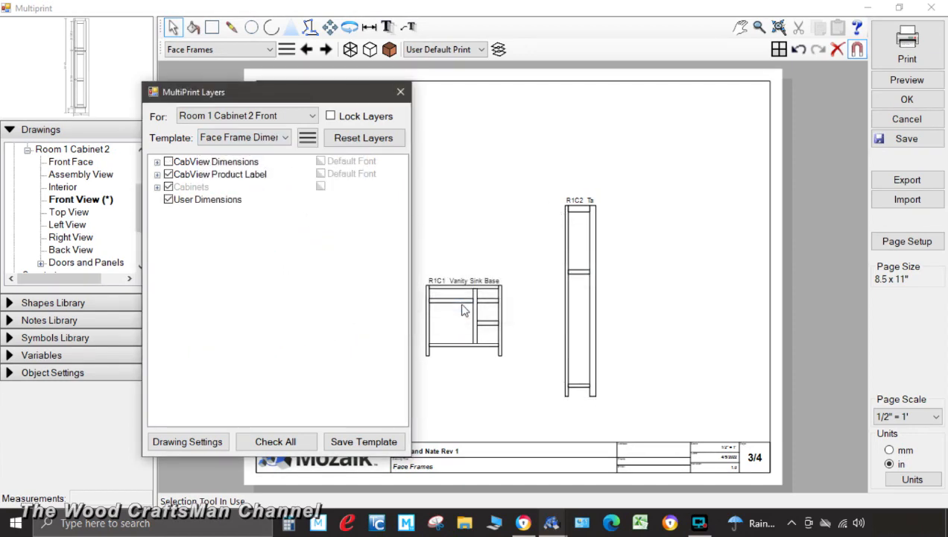
left_click(400, 93)
Set the Face Frames page scale to 3/4" = 1' for all its drawings.
left_click(935, 416)
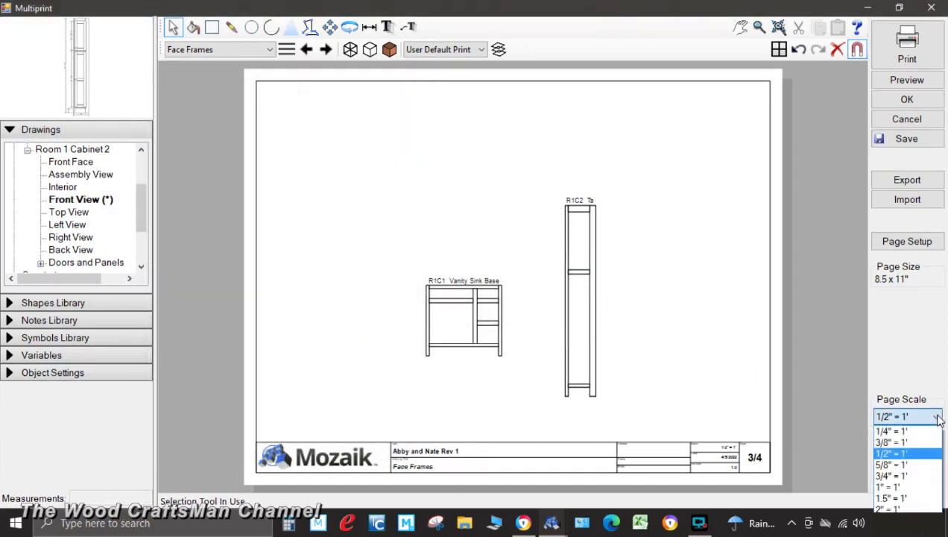
left_click(902, 477)
left_click(520, 306)
Move the vanity and tall pantry face frames inside the page border, side by side with their bottoms level.
left_click(329, 27)
mouse_move(550, 406)
left_mouse_down()
mouse_move(471, 310)
mouse_move(438, 286)
left_mouse_up()
left_click_drag(747, 352, 612, 195)
left_click_drag(459, 326, 468, 358)
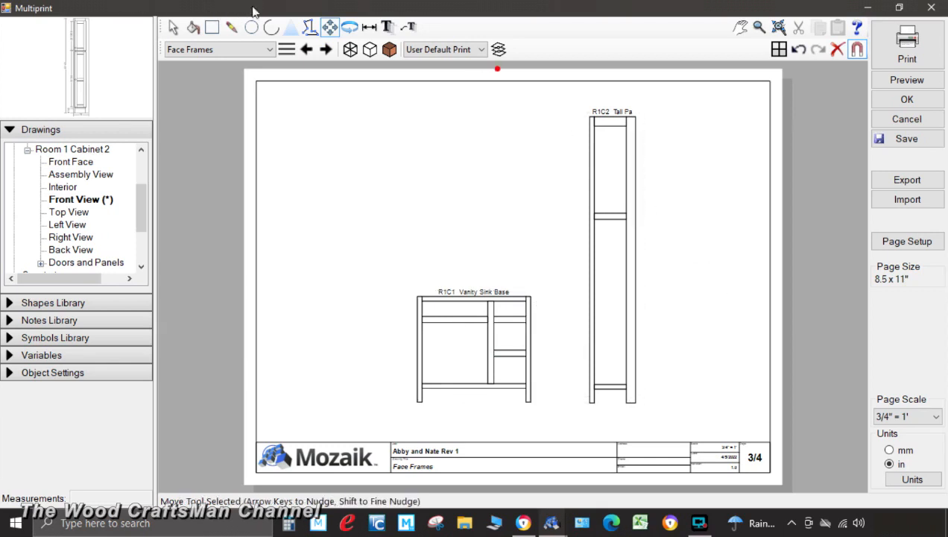
Set the default dimension style to the Hashes type with pigtails turned off.
left_click(10, 373)
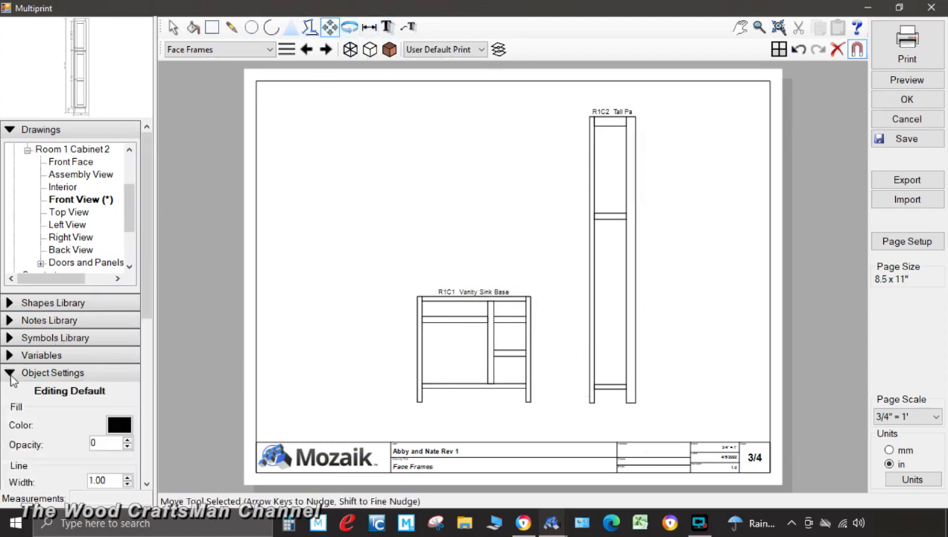
scroll(54, 413, "down", 3)
left_click(116, 395)
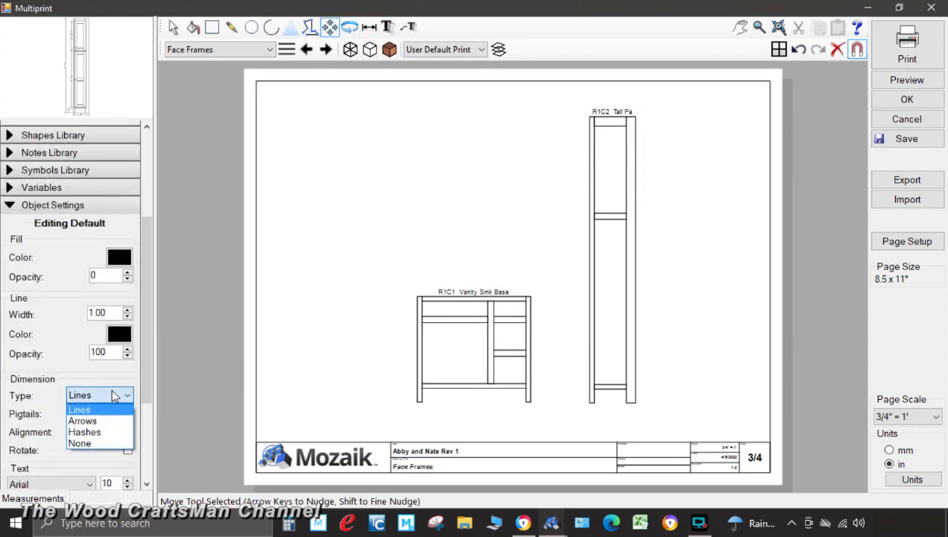
left_click(123, 431)
left_click(127, 413)
Dimension the width between the vanity face frame's outer stiles and the height from the floor to its bottom rail.
left_click(369, 27)
scroll(460, 413, "up", 1)
scroll(455, 416, "up", 1)
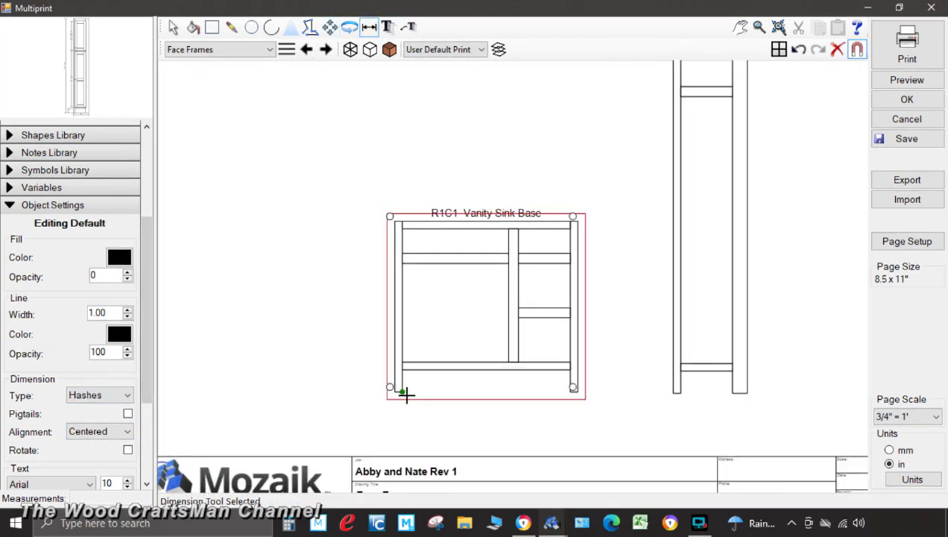
left_click(401, 391)
left_click(558, 392)
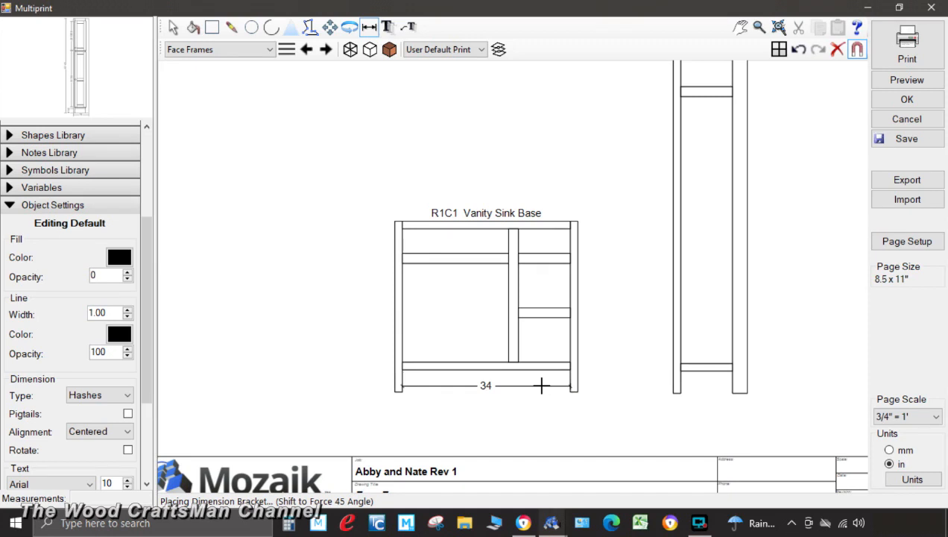
left_click(543, 383)
left_click(405, 370)
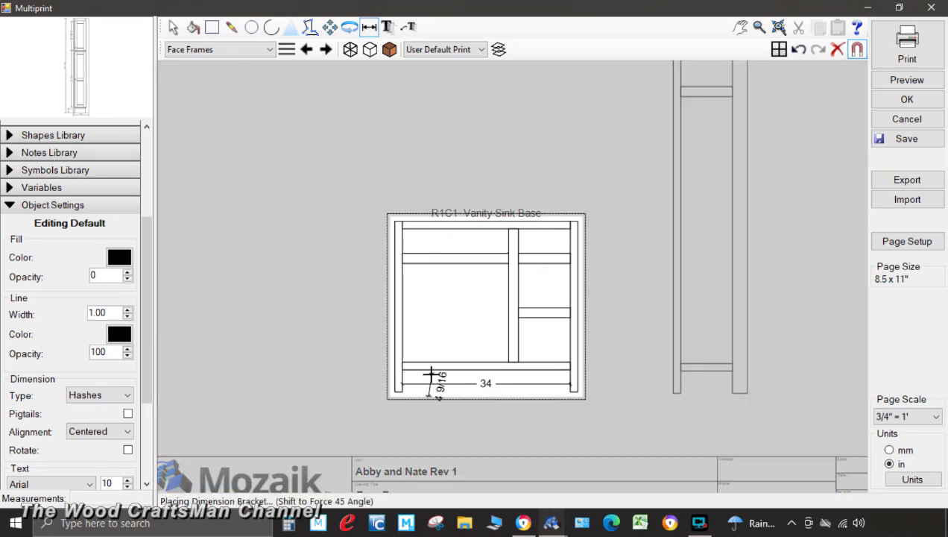
left_click(424, 371)
Dimension the height and width of the large door opening in the vanity face frame.
left_click(402, 259)
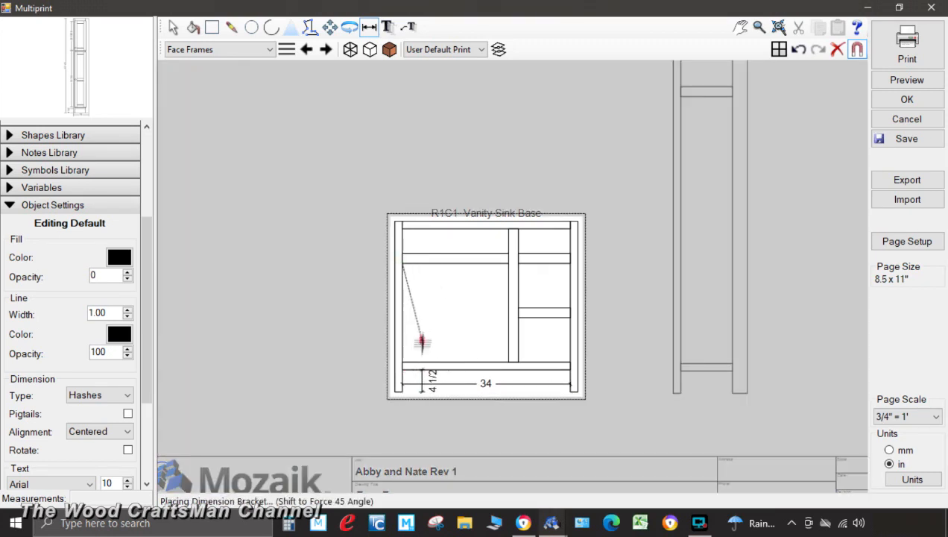
left_click(403, 363)
left_click(423, 345)
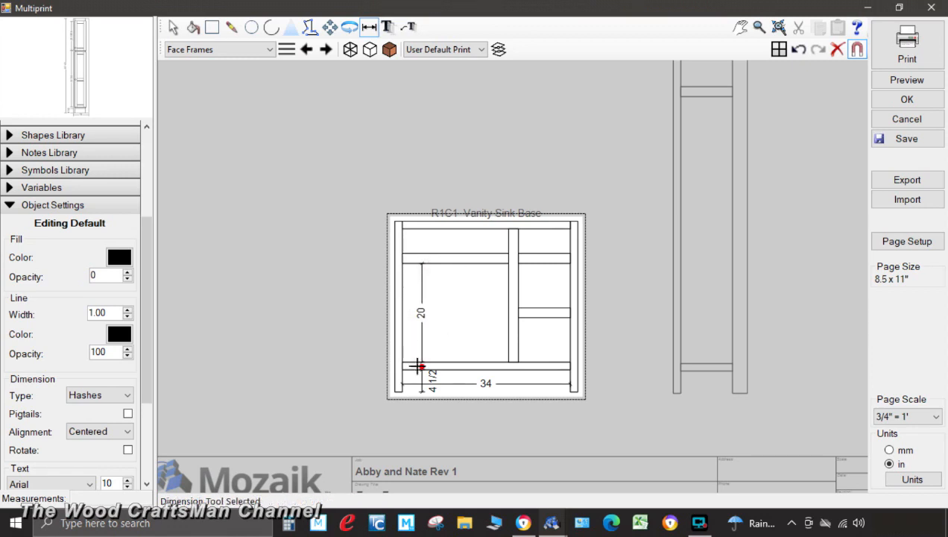
left_click(403, 362)
left_click(507, 362)
left_click(474, 345)
Dimension the heights of the two top openings in the vanity face frame.
left_click(403, 229)
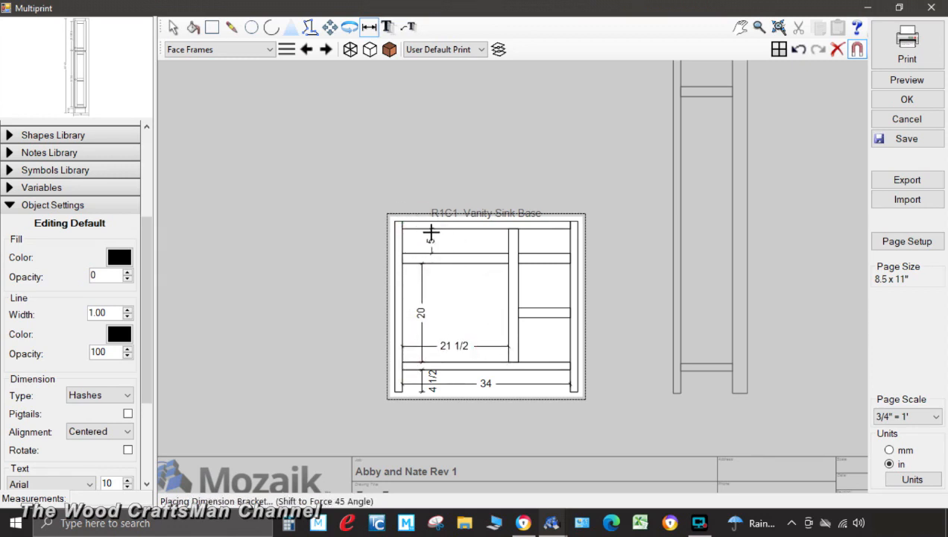
left_click(422, 233)
left_click(522, 227)
left_click(540, 244)
Dimension the heights of the two lower drawer openings beside the vanity's large door opening, plus the lowest one's width.
left_click(520, 263)
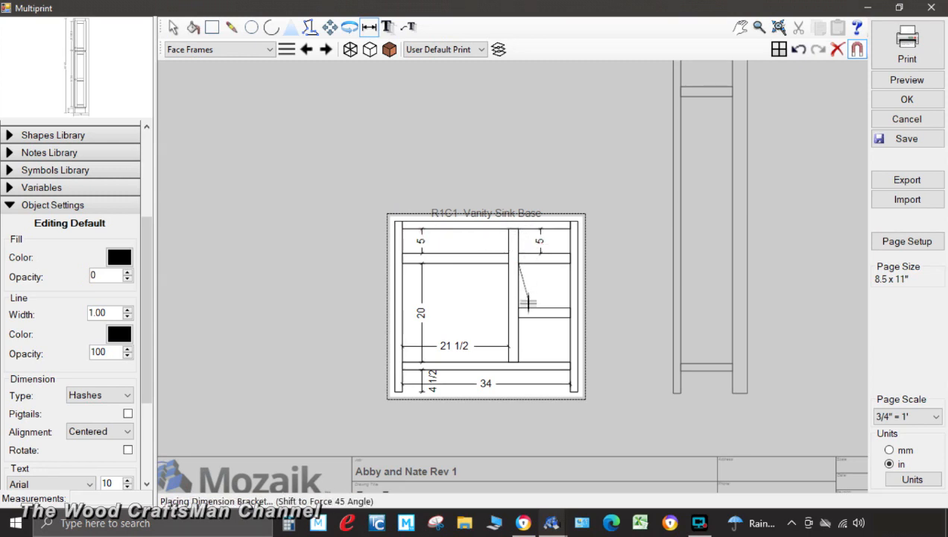
left_click(541, 292)
left_click(519, 319)
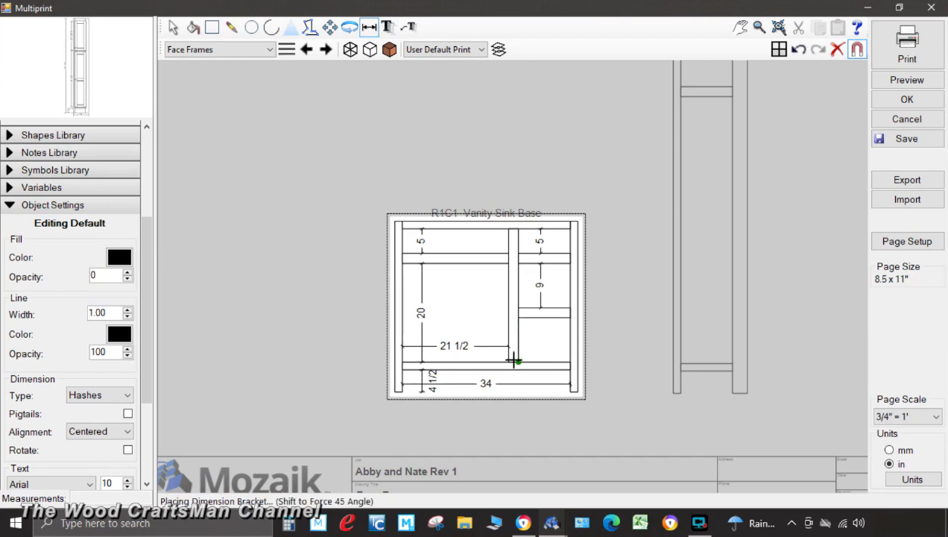
left_click(539, 346)
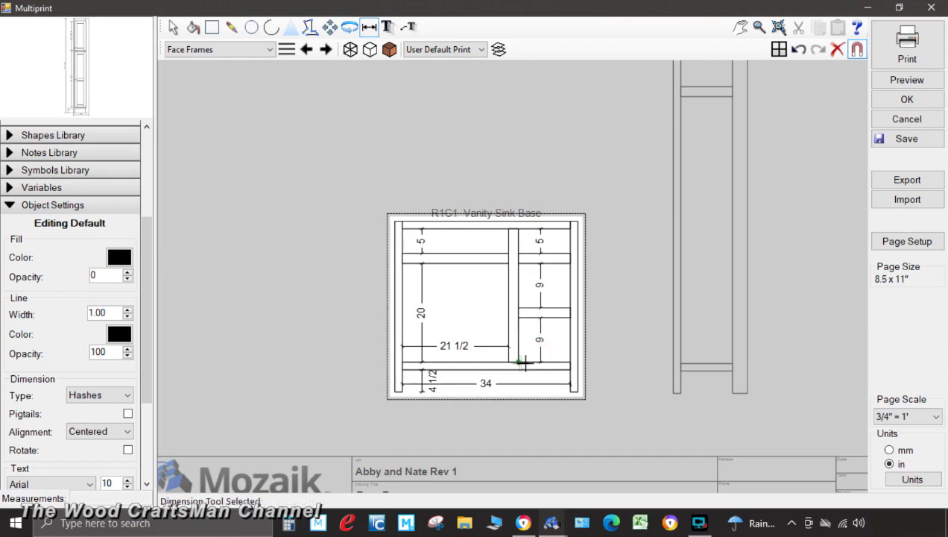
left_click(521, 361)
left_click(564, 361)
left_click(557, 352)
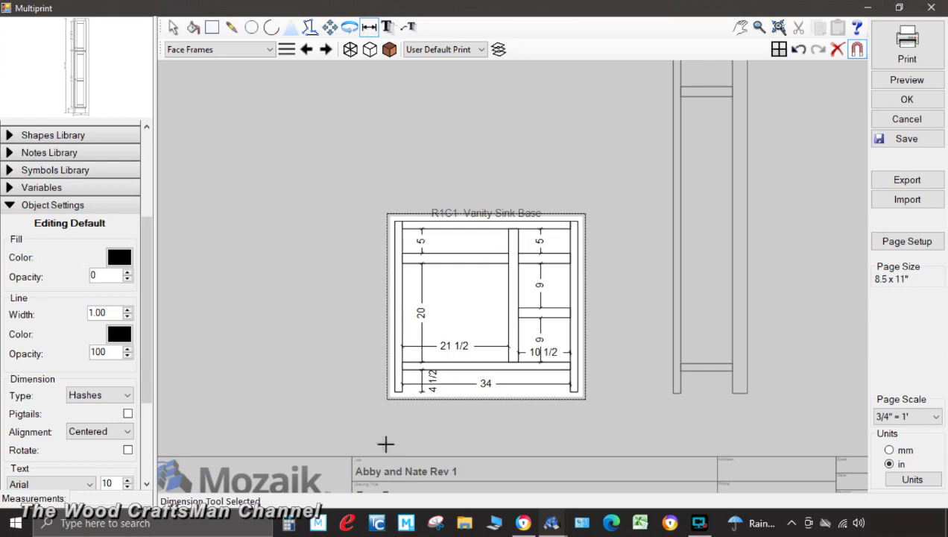
Add overall width and height dimensions outside the vanity face frame.
left_click(393, 401)
left_click(580, 393)
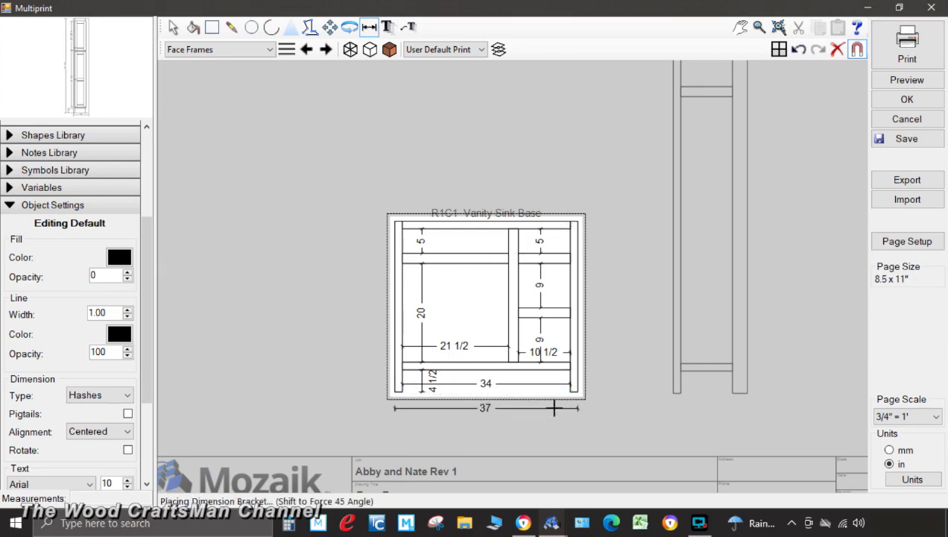
left_click(554, 402)
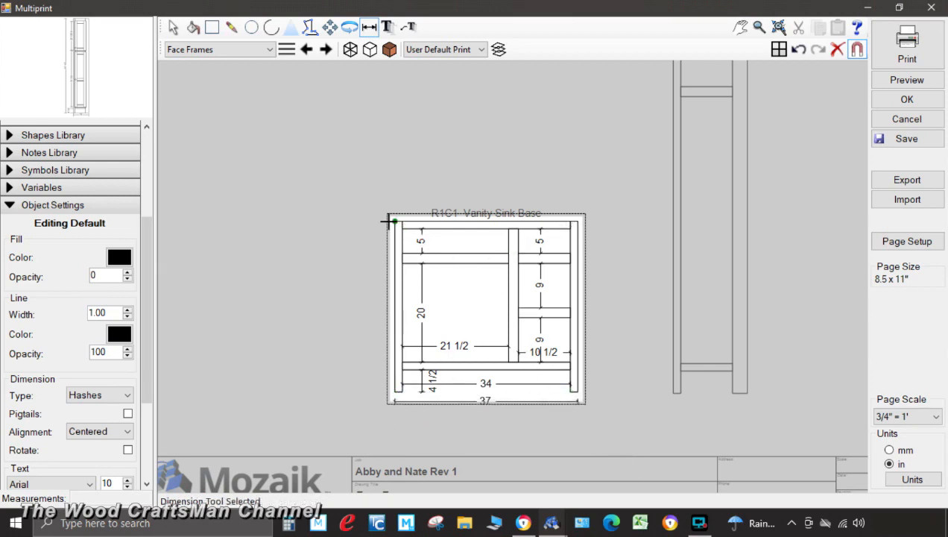
left_click(394, 222)
left_click(383, 387)
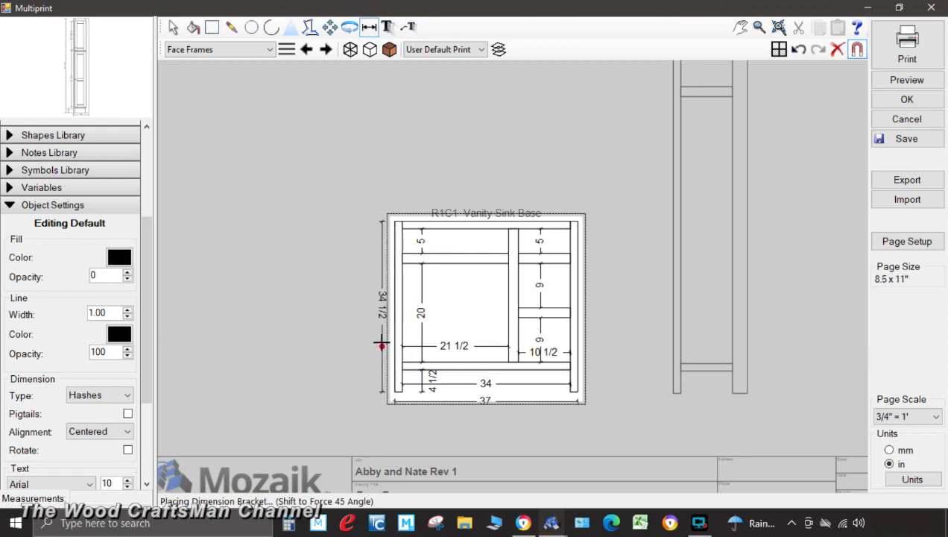
left_click(377, 340)
Dimension the widths of the vanity face frame's mid stile and its three intermediate rails.
left_click(401, 253)
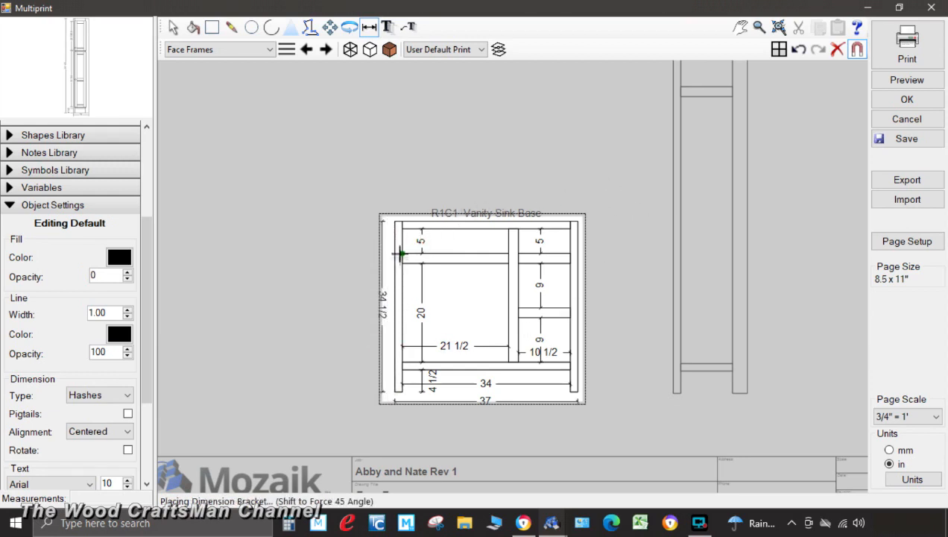
left_click(439, 262)
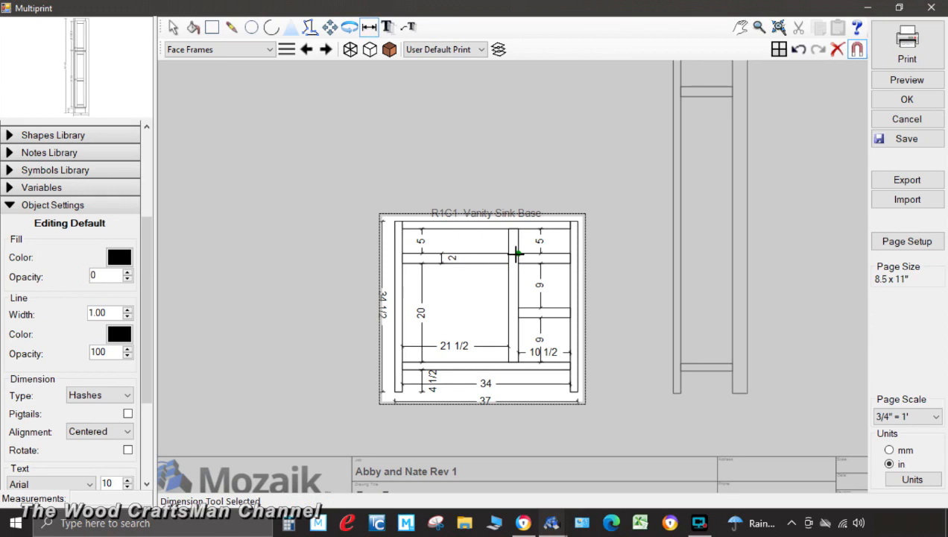
left_click(516, 254)
left_click(507, 281)
left_click(519, 261)
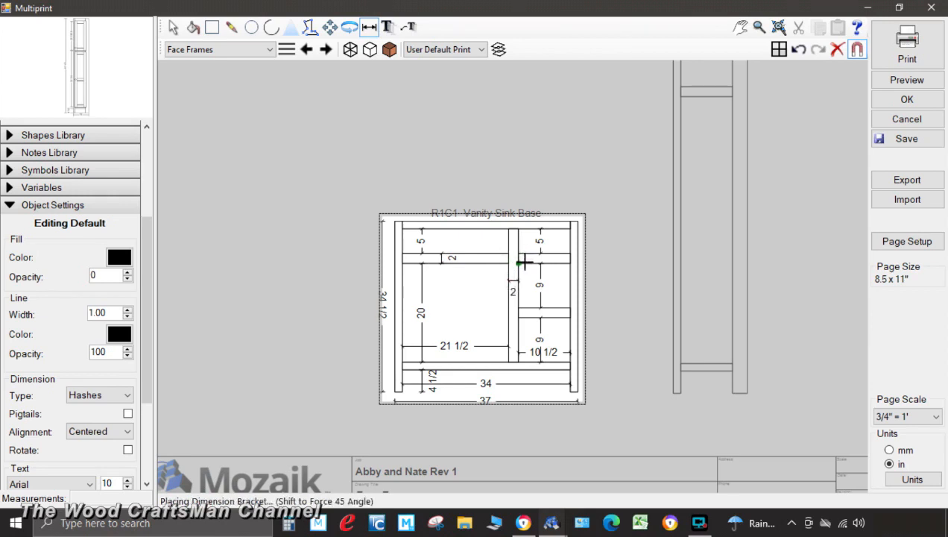
left_click(538, 259)
left_click(514, 313)
left_click(540, 313)
Dimension the height below the tall pantry face frame's bottom rail and the width between its stiles.
scroll(638, 144, "down", 2)
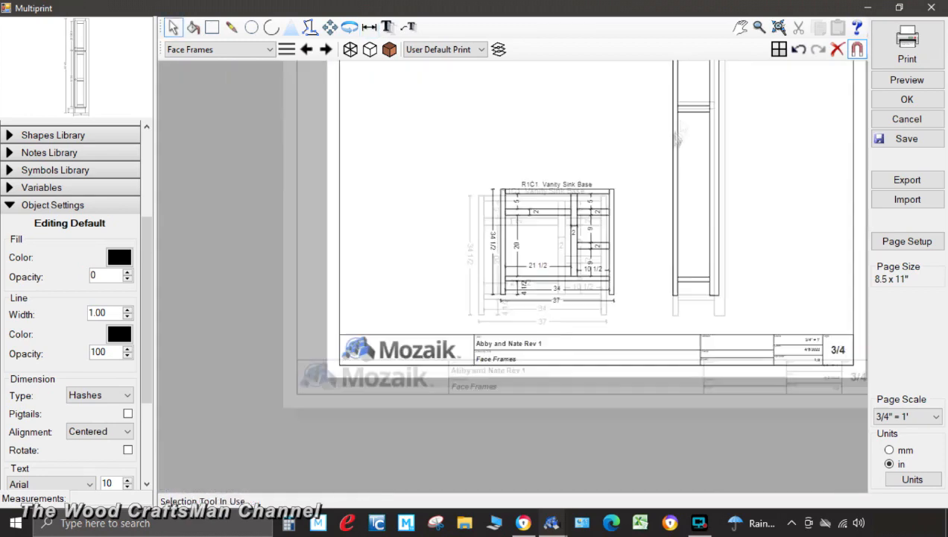
left_click(740, 27)
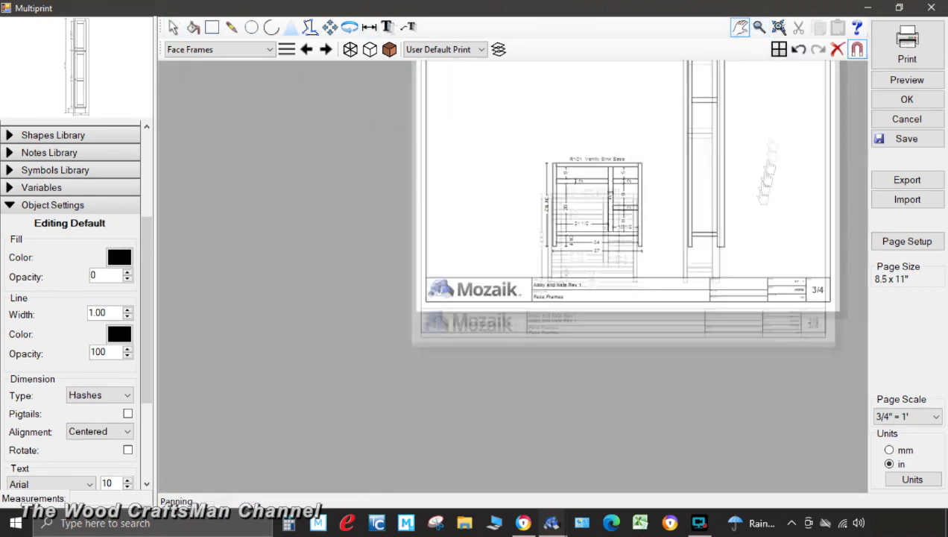
left_click_drag(764, 194, 681, 289)
scroll(681, 288, "up", 3)
left_click(369, 26)
left_click(587, 452)
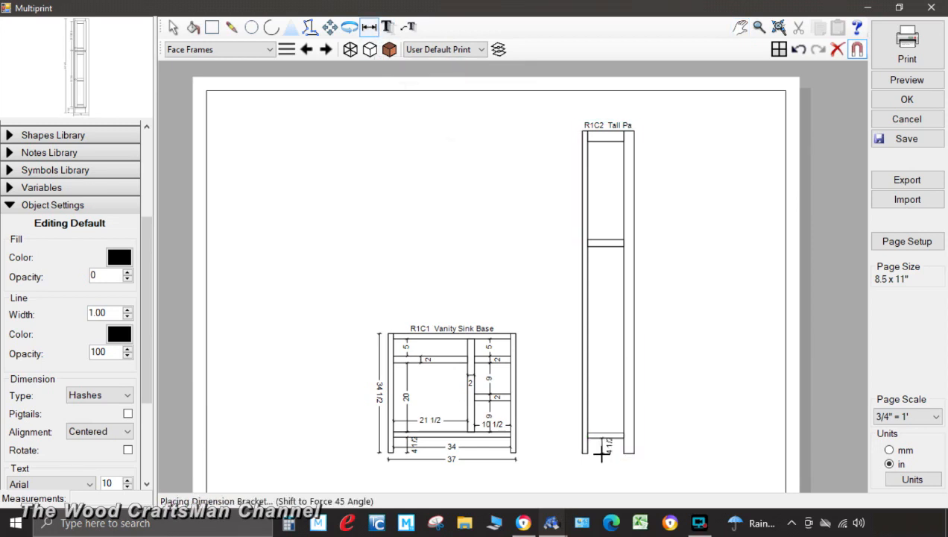
left_click(601, 453)
left_click(588, 453)
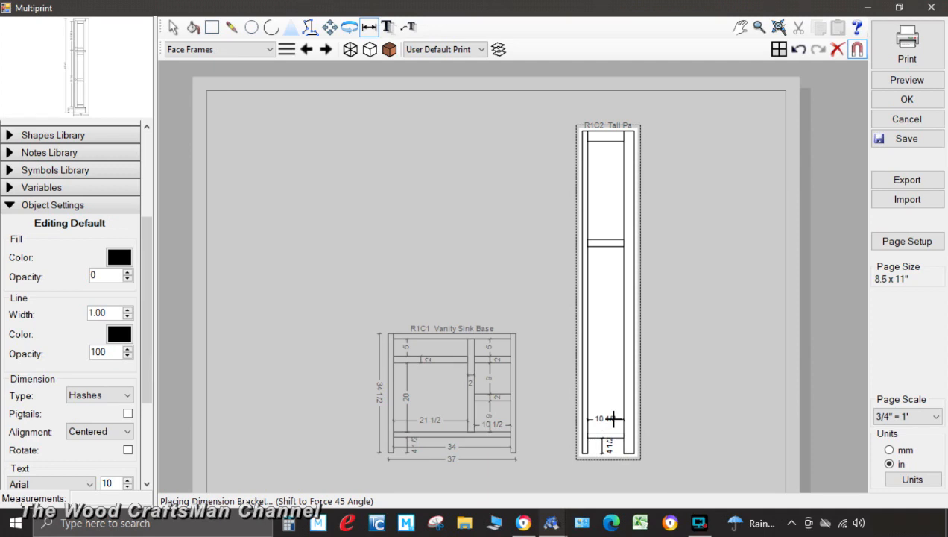
left_click(613, 418)
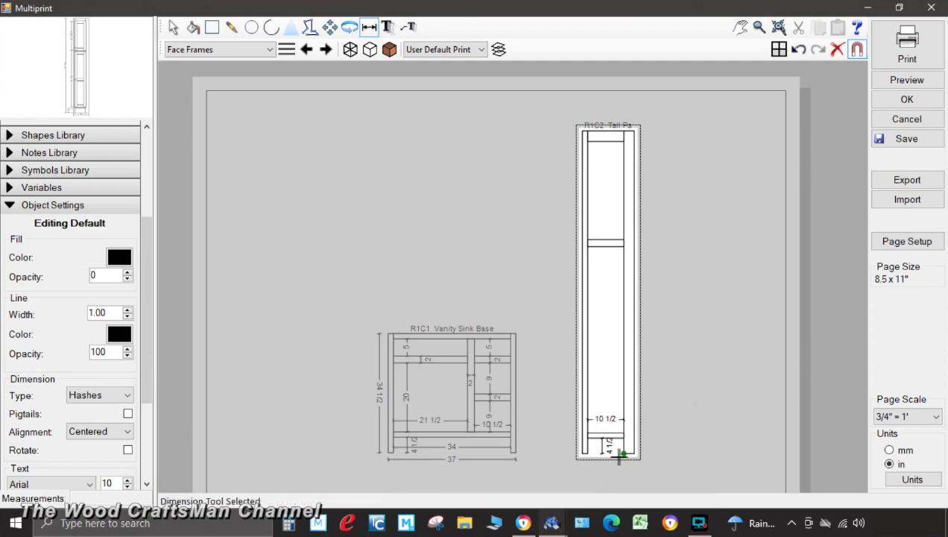
Dimension the widths of the tall pantry's wider stile and its middle rail.
left_click(619, 454)
left_click(630, 339)
left_click(587, 241)
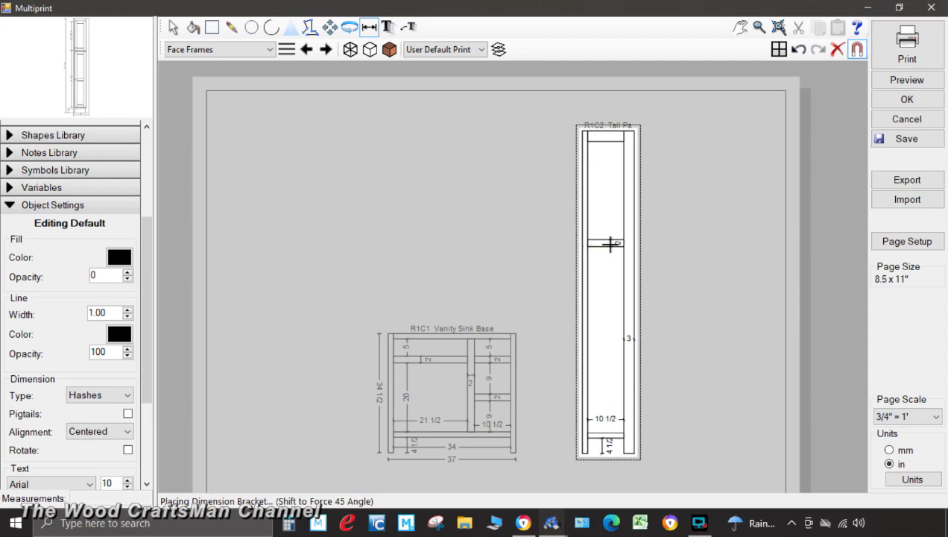
left_click(607, 244)
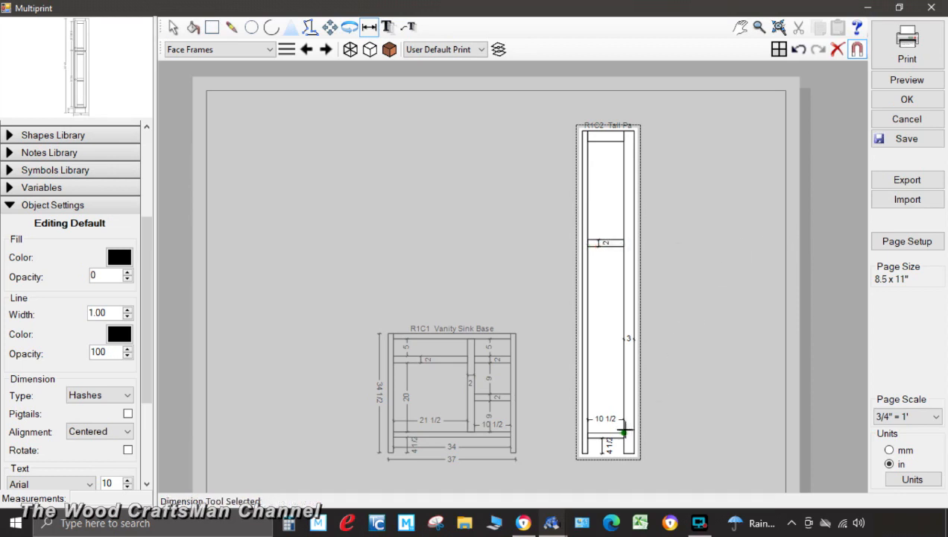
Dimension the heights of the lower and upper openings in the tall pantry face frame.
left_click(601, 428)
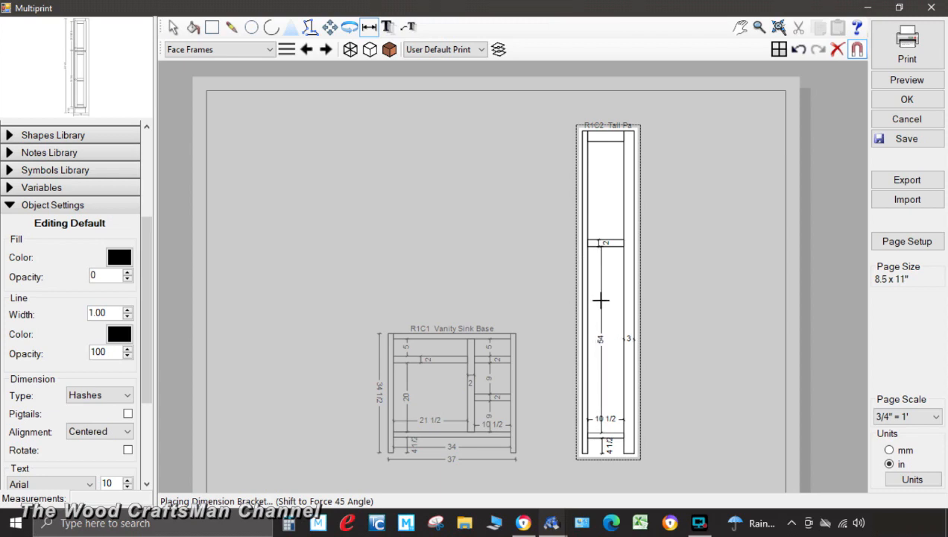
left_click(604, 300)
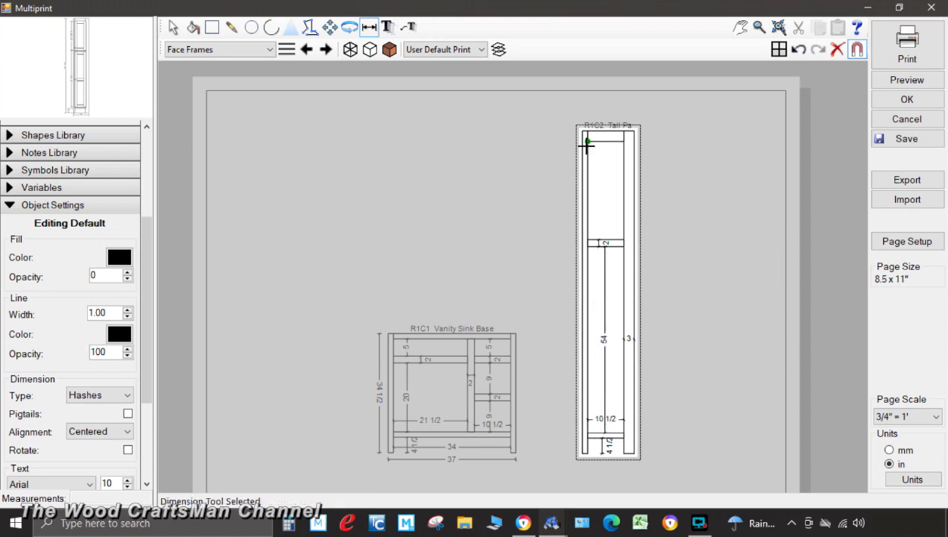
left_click(587, 141)
left_click(605, 225)
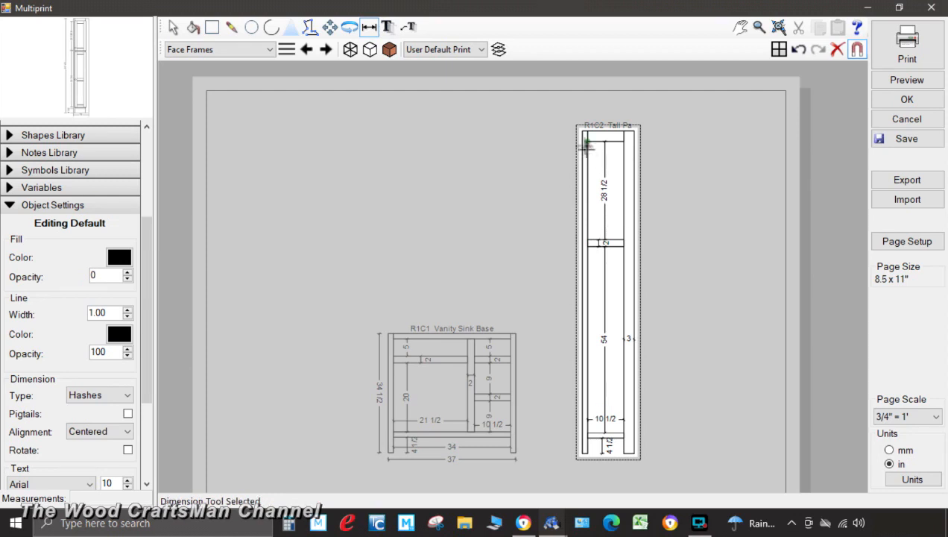
Add overall height and width dimensions outside the tall pantry face frame.
left_click(582, 134)
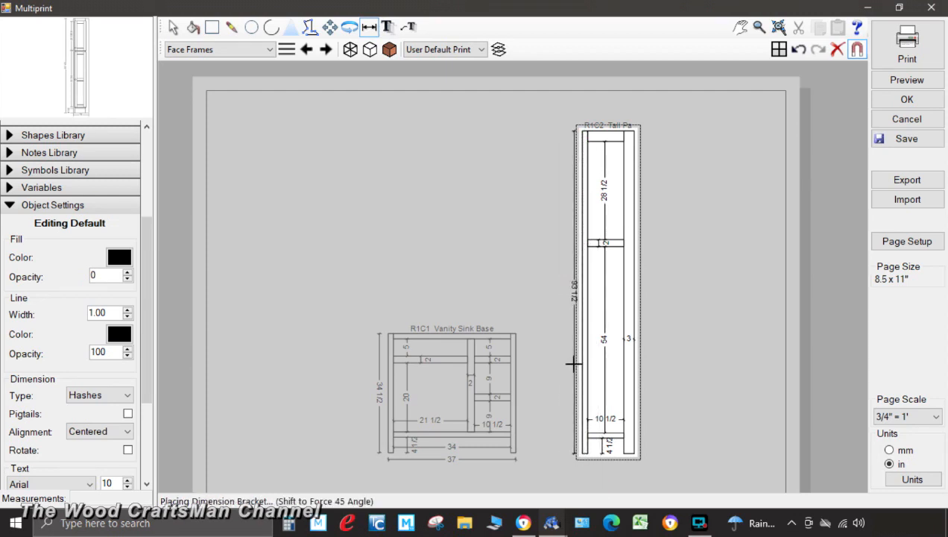
left_click(576, 369)
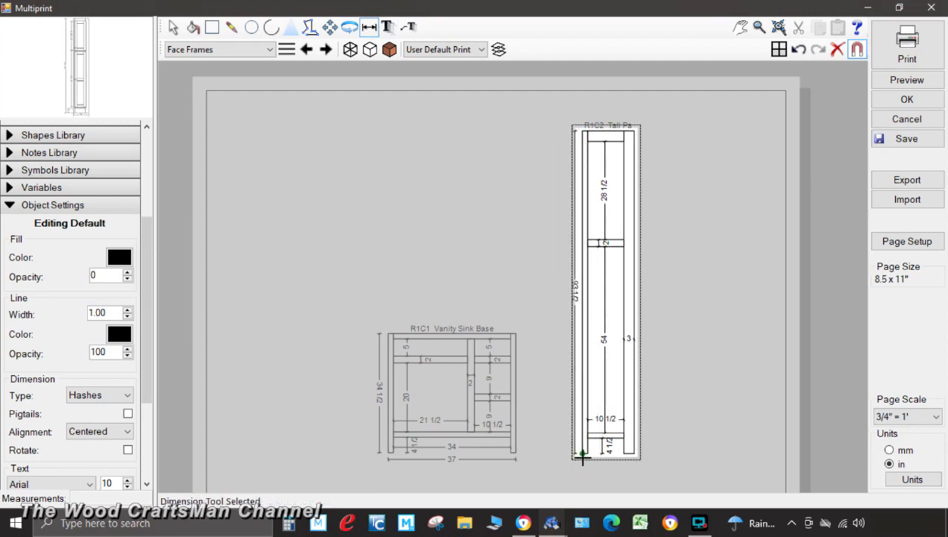
left_click(582, 457)
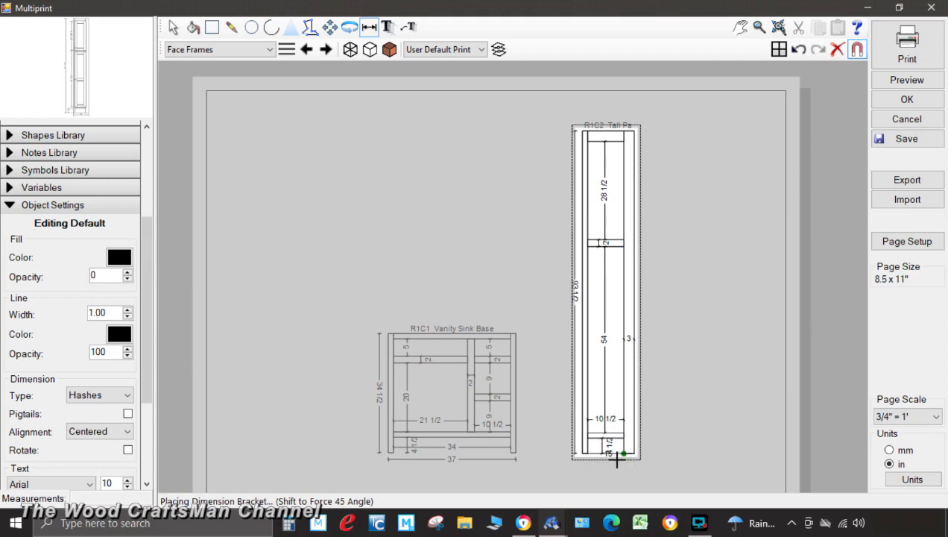
left_click(617, 462)
key("Escape")
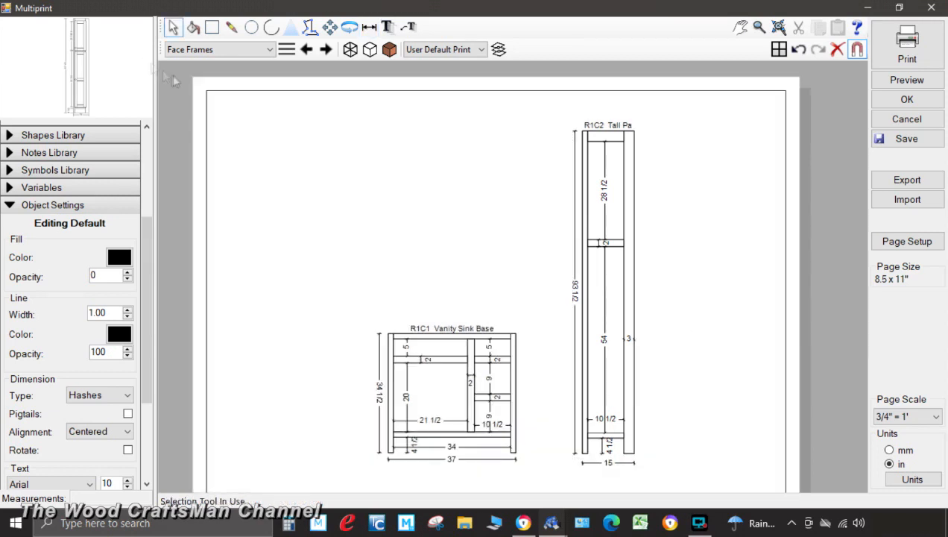
Place the Room 1 plan drawing on the Floor Plan page.
left_click(326, 49)
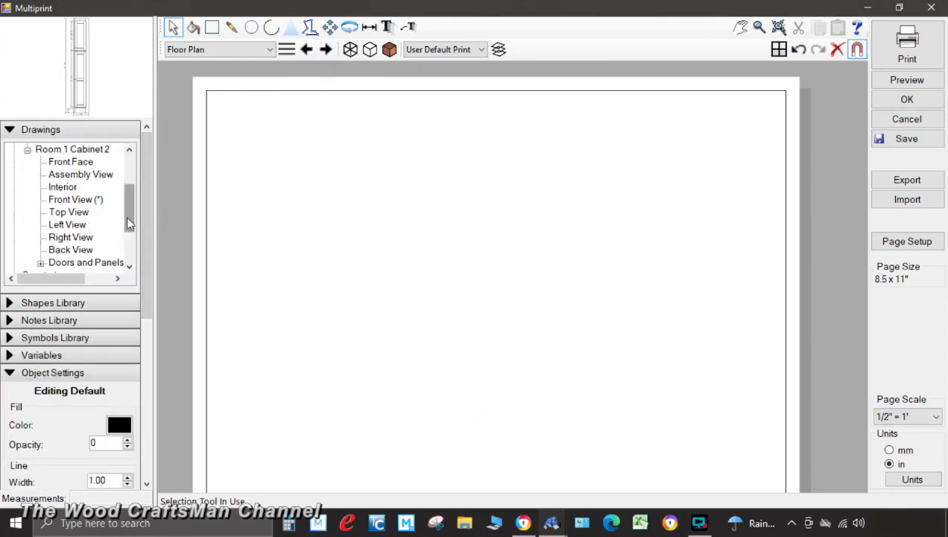
left_click_drag(124, 216, 124, 185)
double_click(33, 150)
left_click_drag(46, 161, 542, 306)
Try the Mozaik Defaults and Scotts Simplified View-Complete layer sets on the floor plan page, and apply Scott's Standard Template.
left_click(687, 147)
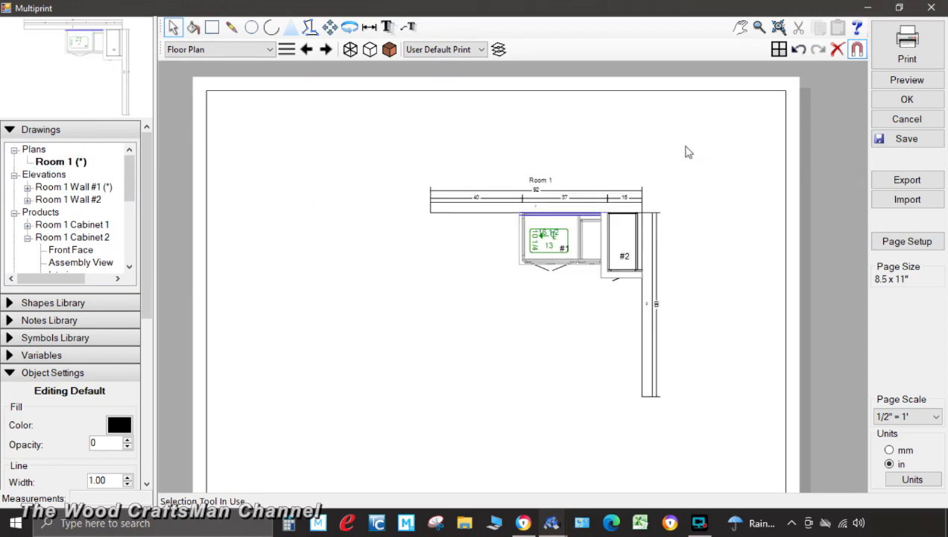
left_click(481, 50)
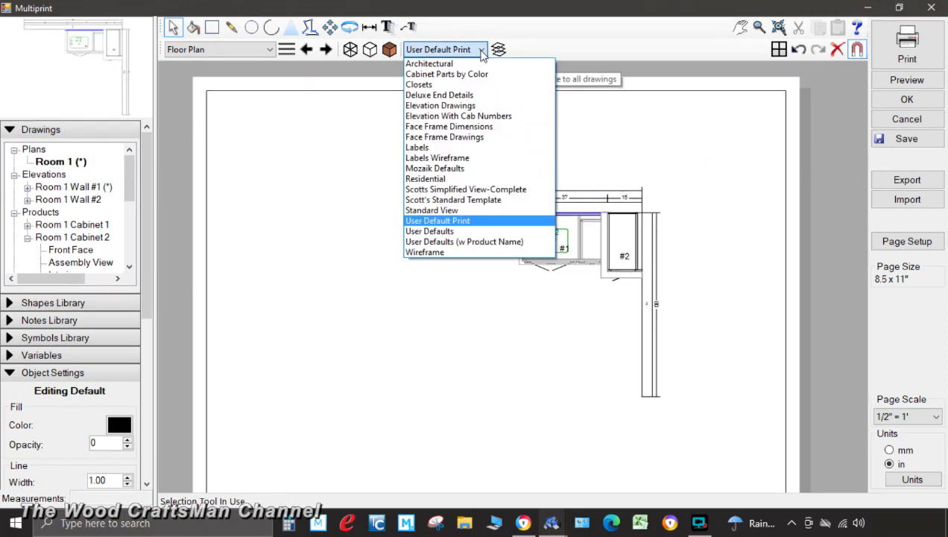
left_click(459, 169)
left_click(481, 50)
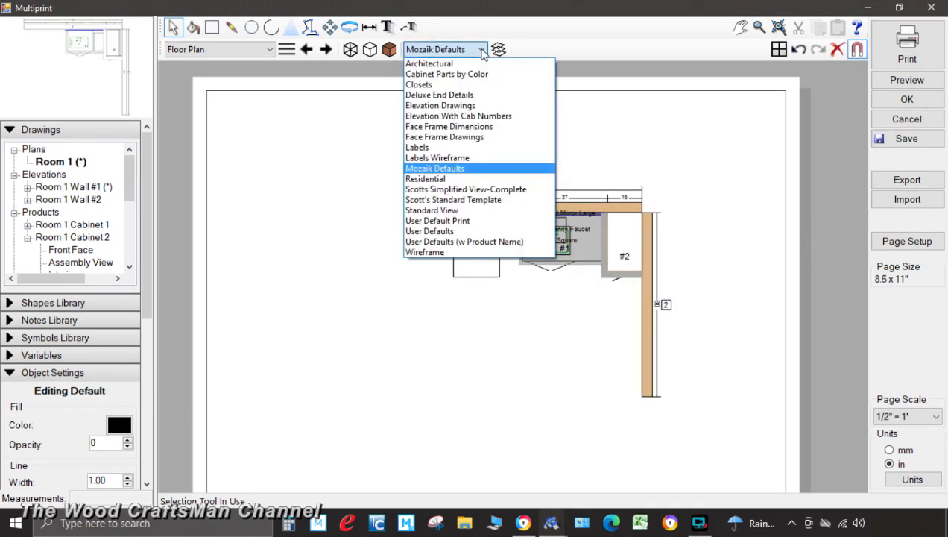
left_click(465, 189)
left_click(482, 50)
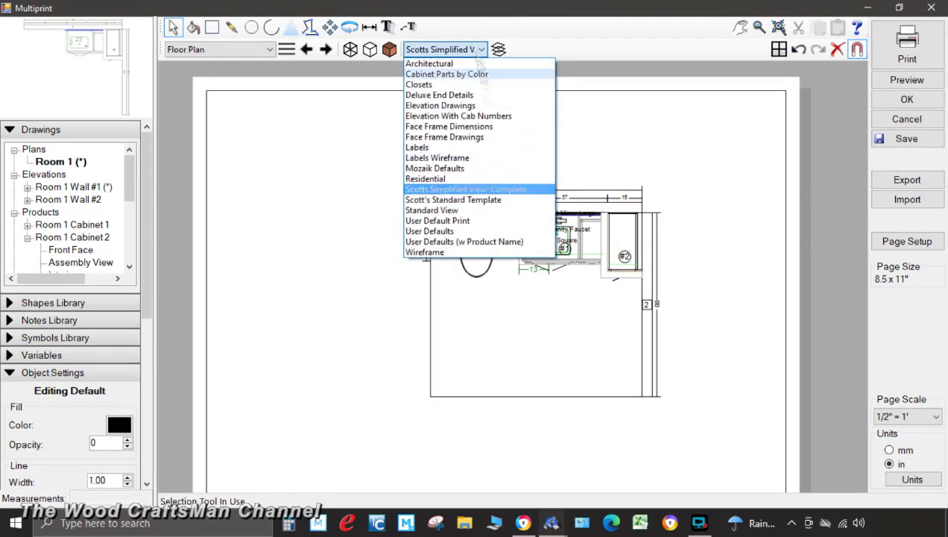
left_click(488, 199)
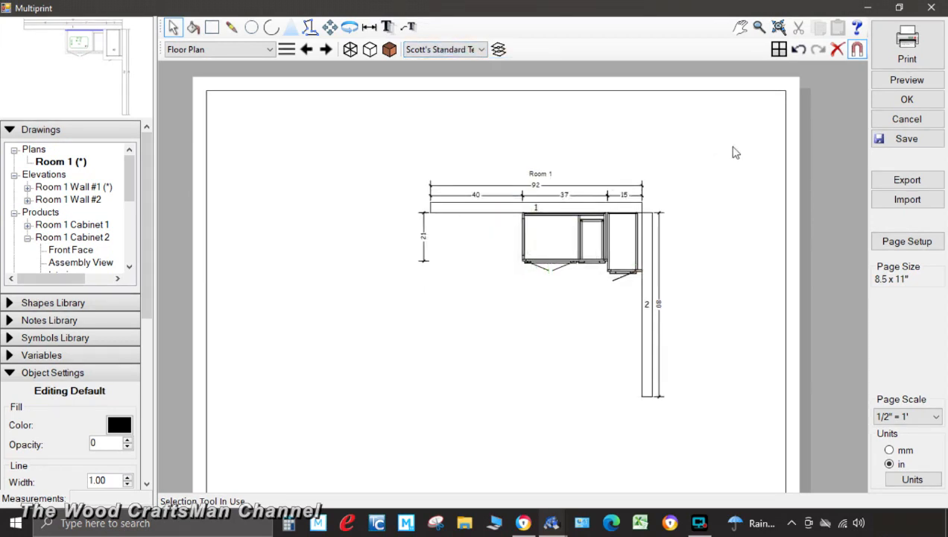
Set the Floor Plan page scale to 3/4" = 1' for all objects and move the enlarged plan to the page's upper middle.
left_click(936, 416)
left_click(915, 477)
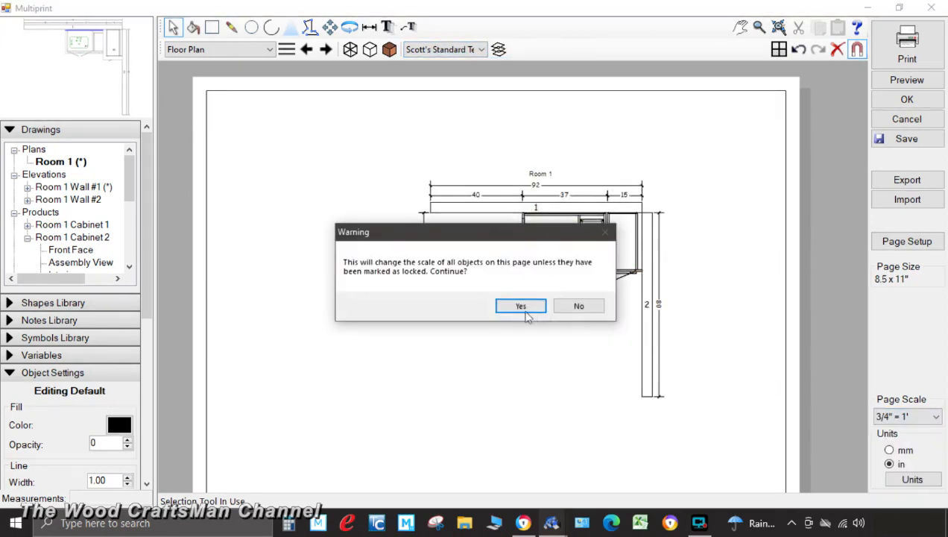
key("Return")
left_click(330, 27)
left_click_drag(796, 332, 576, 233)
key("Escape")
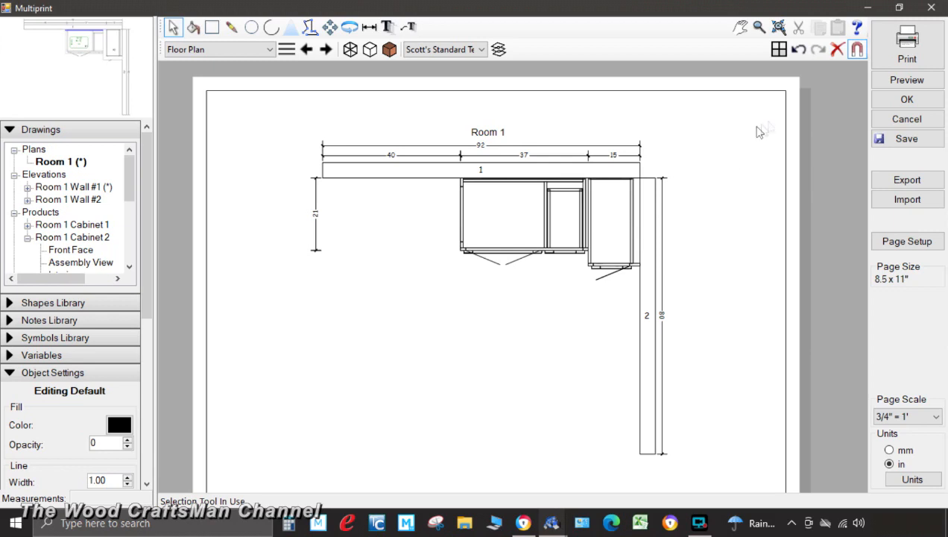
Save the page layouts, look back through the Face Frames, Elevations and Perspective pages, and close the print layout.
left_click(911, 141)
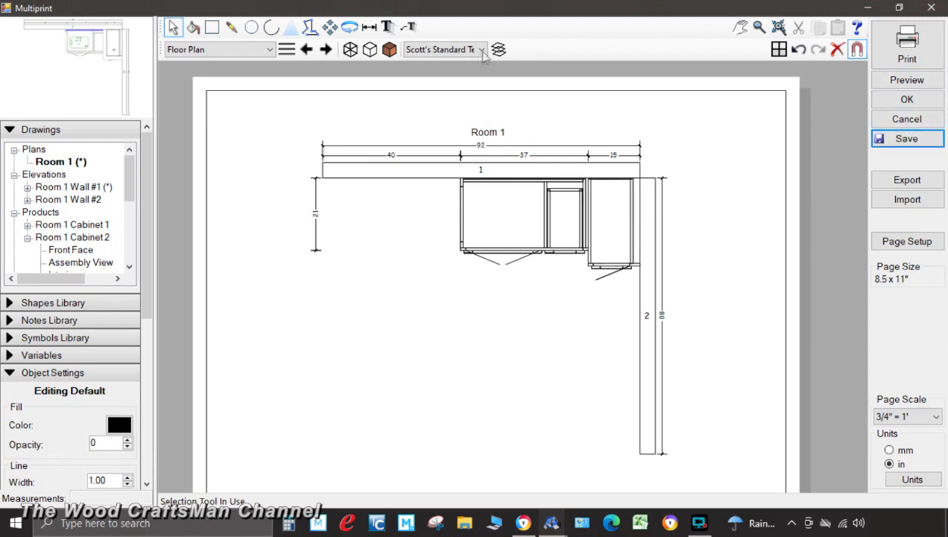
left_click(306, 50)
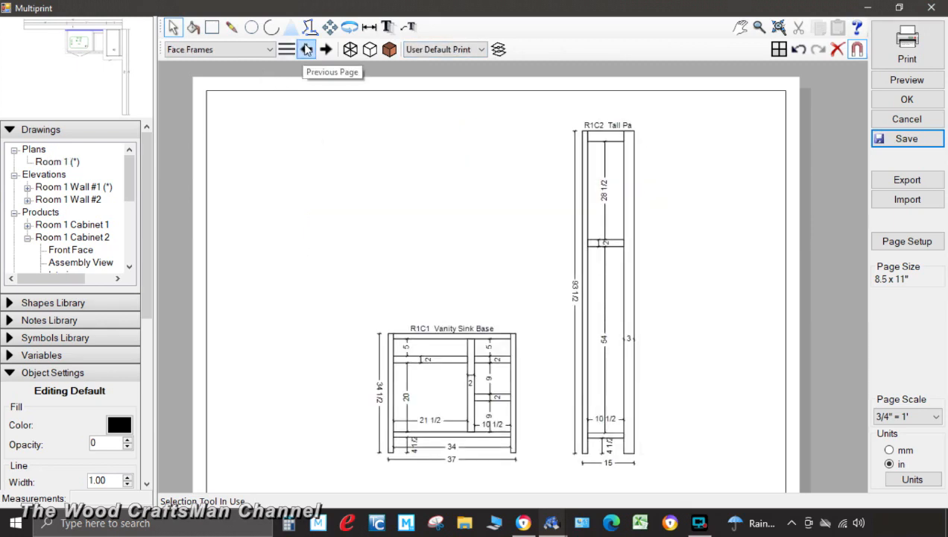
left_click(306, 49)
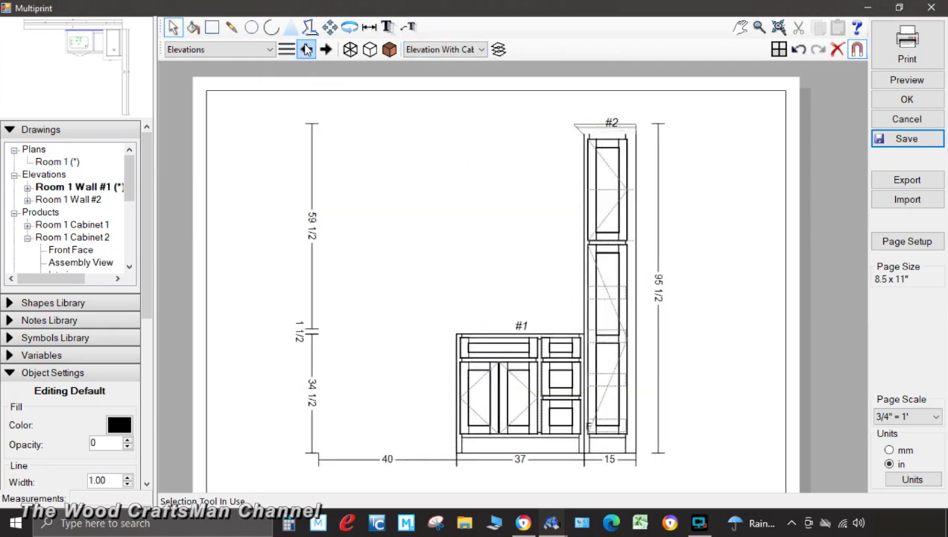
left_click(307, 49)
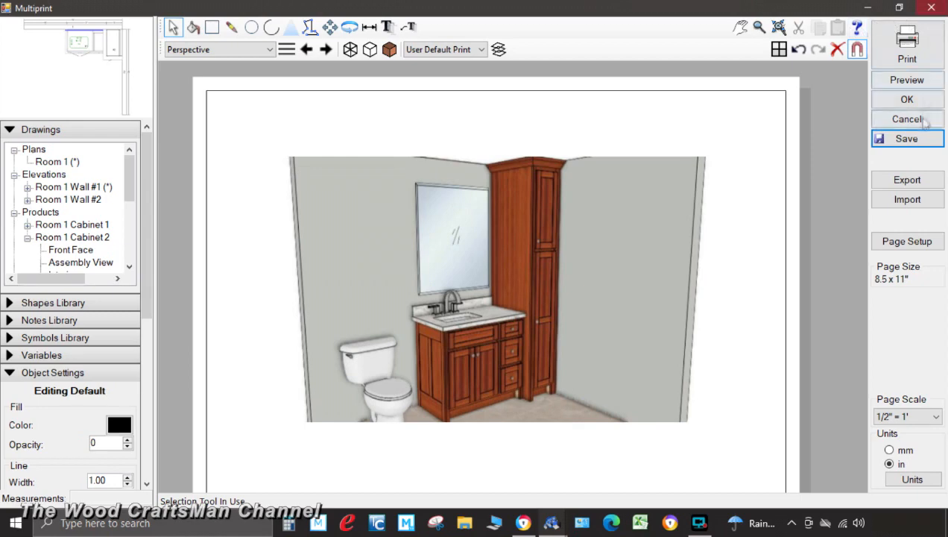
left_click(931, 8)
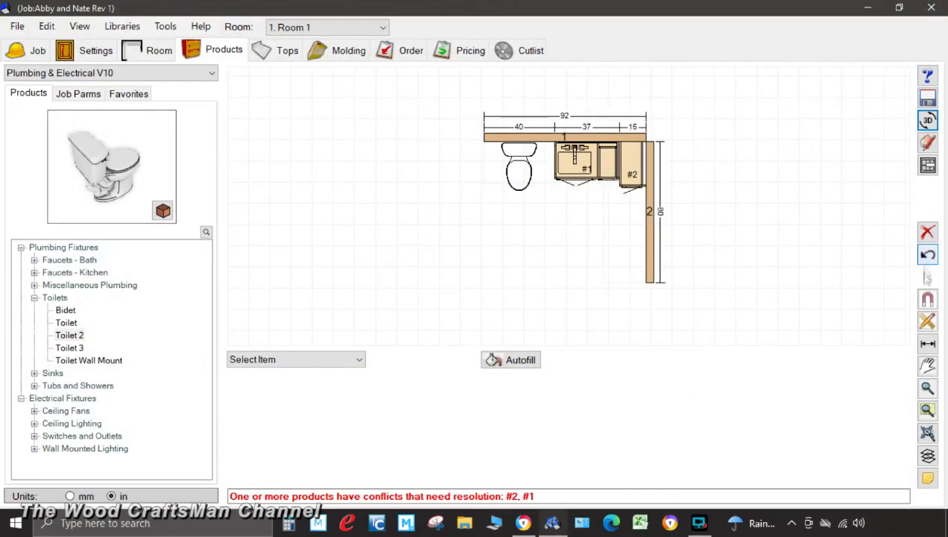
Export the room to SketchUp with a floor and no cabinet labels, and dismiss the welcome and Getting Started dialogs.
left_click(927, 143)
left_click(457, 288)
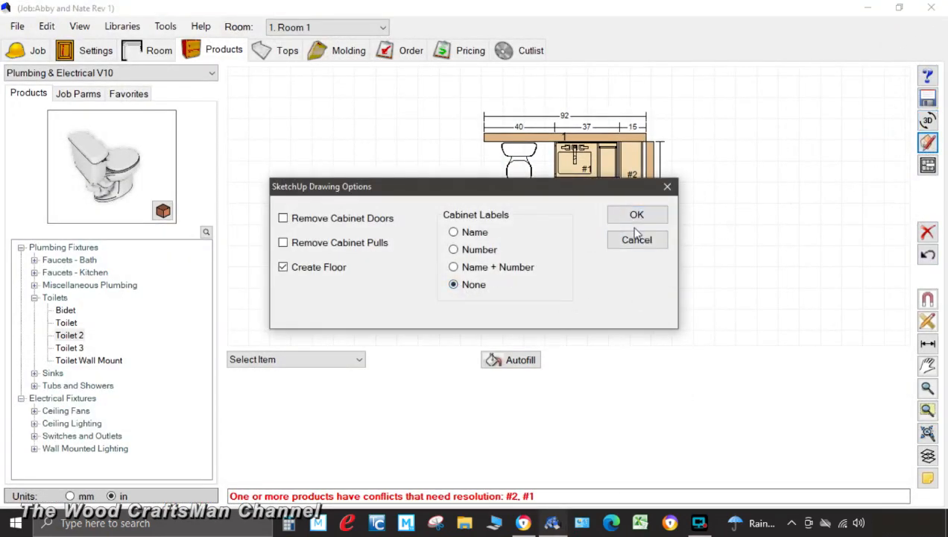
left_click(634, 212)
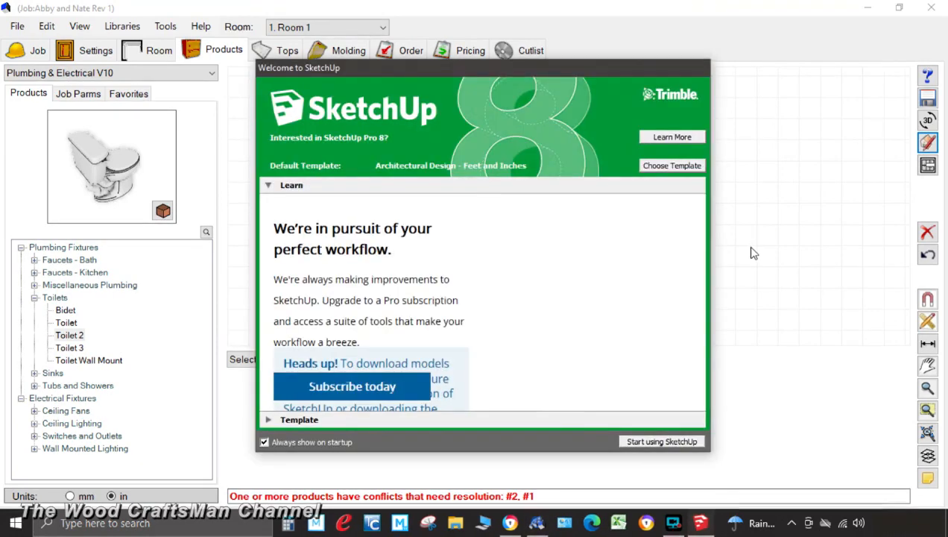
left_click(649, 439)
left_click(575, 278)
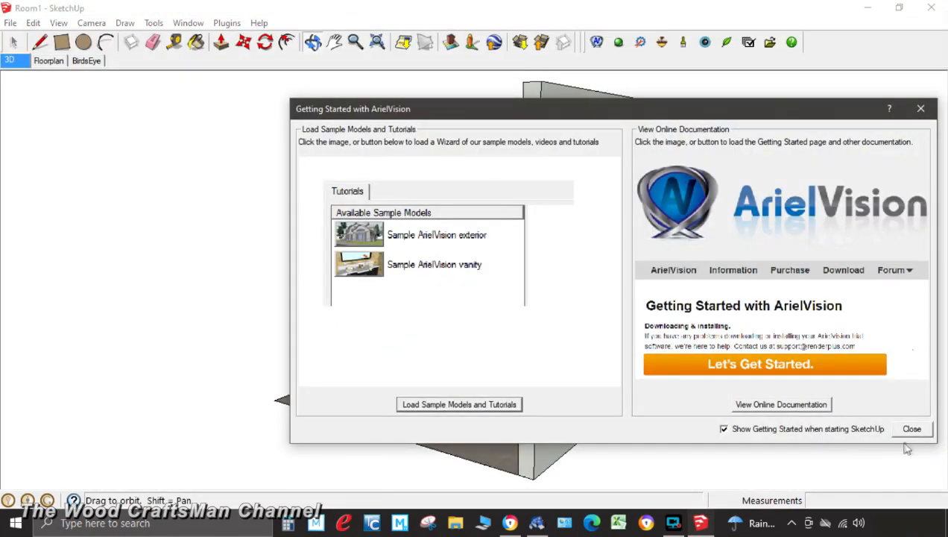
left_click(912, 428)
Set the ArielVision reflection of the vanity cabinet's mahogany material to 30%.
left_click_drag(560, 396, 407, 406)
scroll(511, 328, "up", 2)
scroll(506, 393, "up", 1)
left_click_drag(468, 441, 508, 435)
left_click_drag(508, 430, 484, 399)
left_click(14, 42)
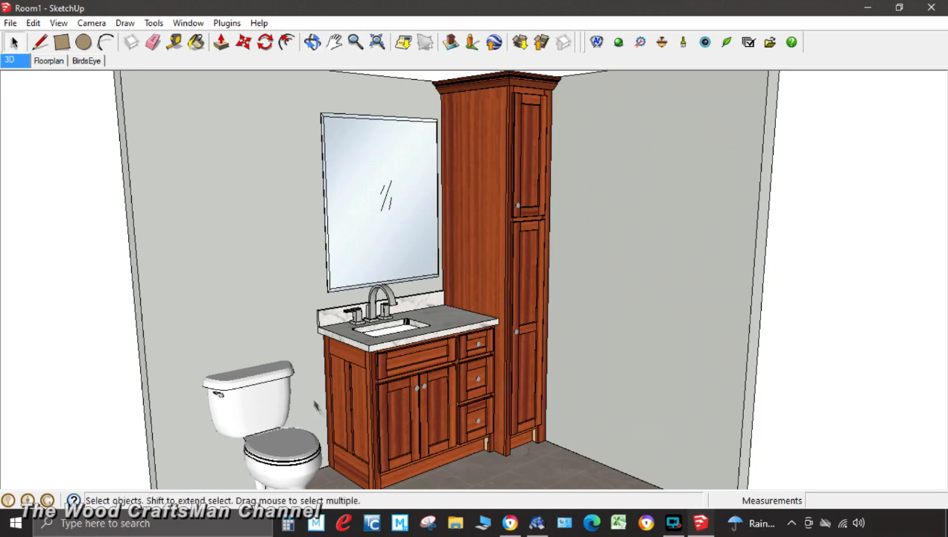
right_click(363, 399)
mouse_move(492, 387)
left_click(537, 386)
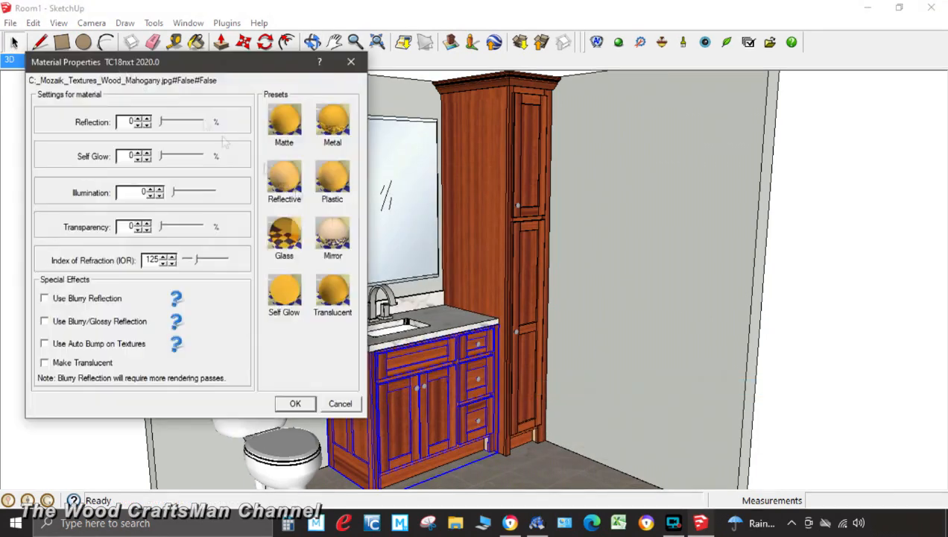
left_click(146, 119)
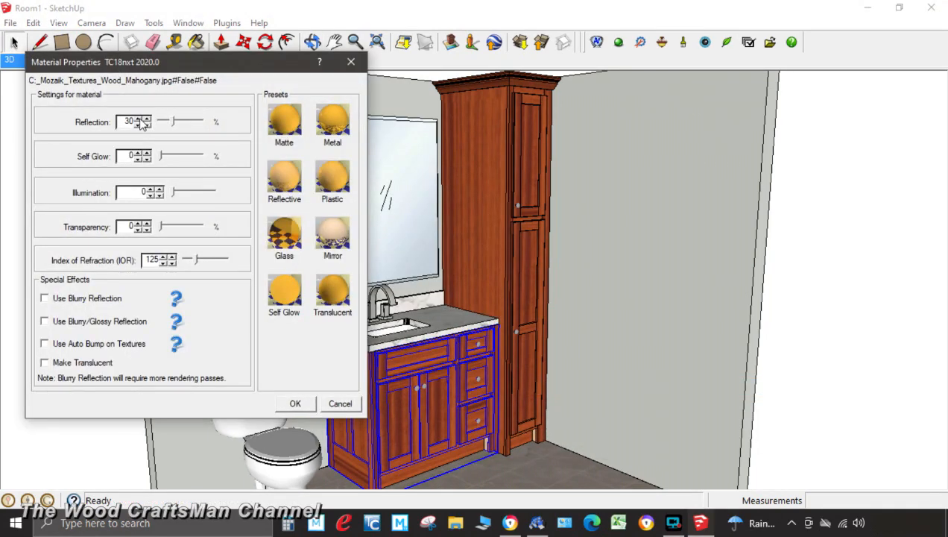
left_click(297, 405)
Set the reflection of the white marble countertop material to 40%.
right_click(363, 340)
mouse_move(417, 328)
left_click(537, 328)
left_click(146, 118)
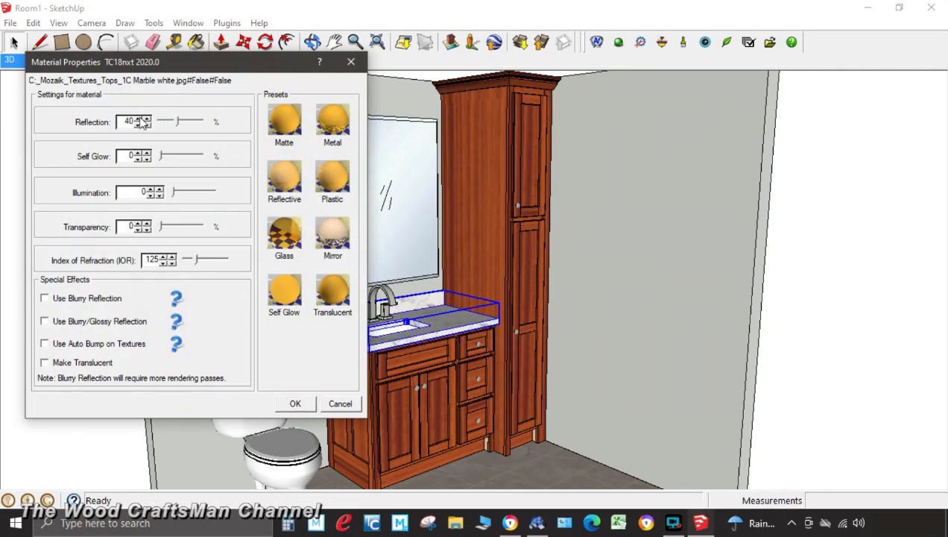
left_click(295, 403)
Set the reflection of the wall mirror's Mirror Texture material to 100%.
right_click(393, 266)
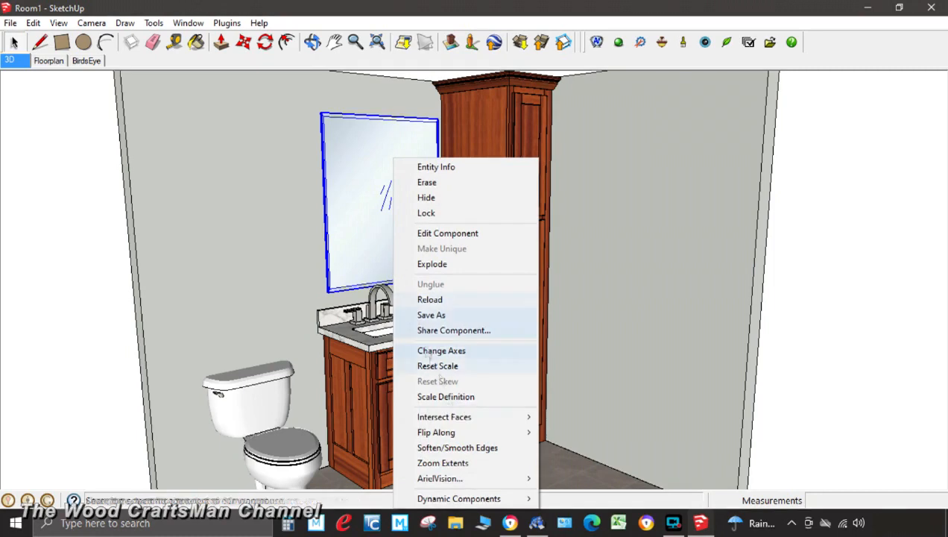
mouse_move(465, 481)
left_click(555, 417)
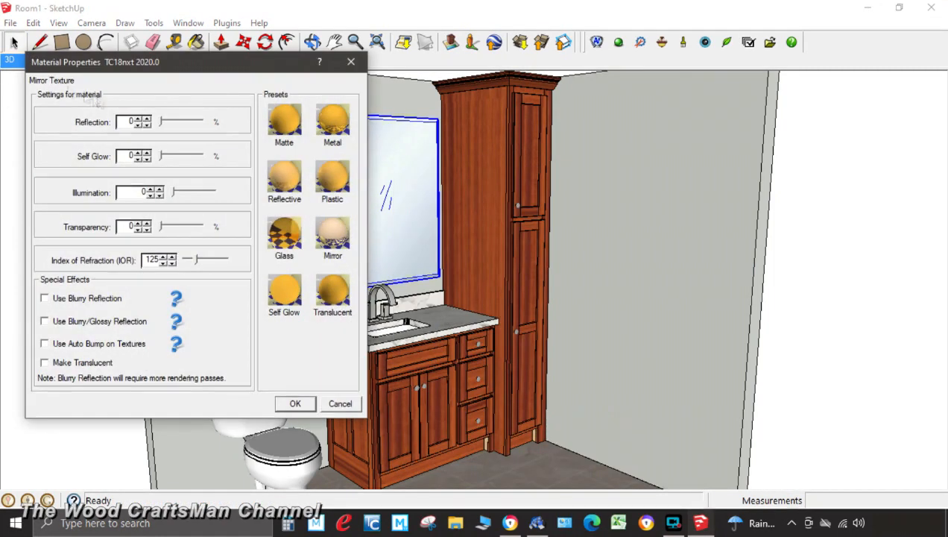
left_click(146, 119)
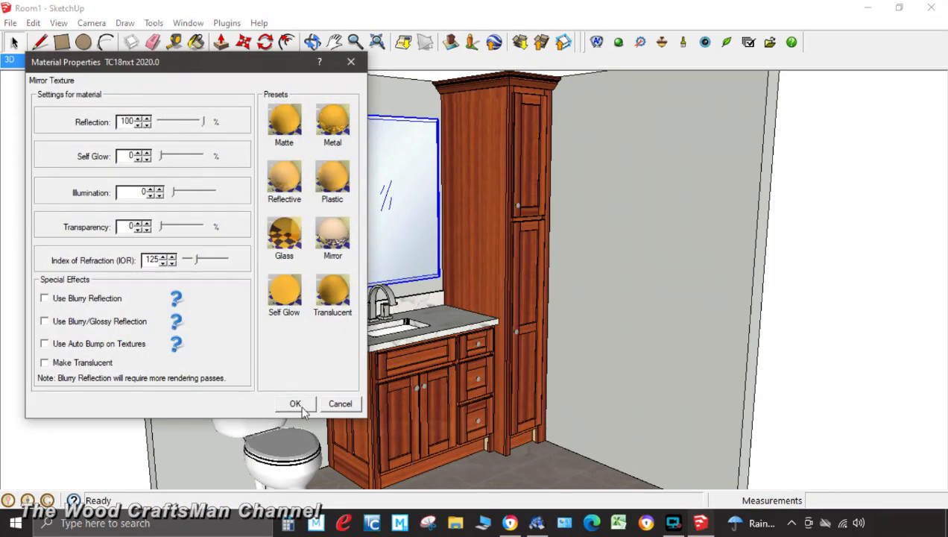
left_click(295, 403)
Set the reflection of the toilet's Paint_Flakes_White material to 20%.
right_click(260, 403)
mouse_move(313, 371)
left_click(477, 368)
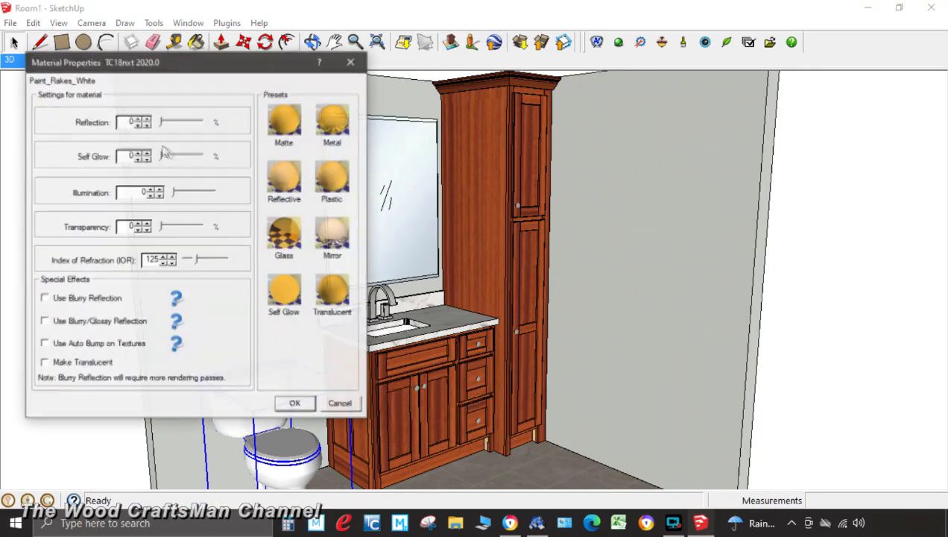
left_click(146, 119)
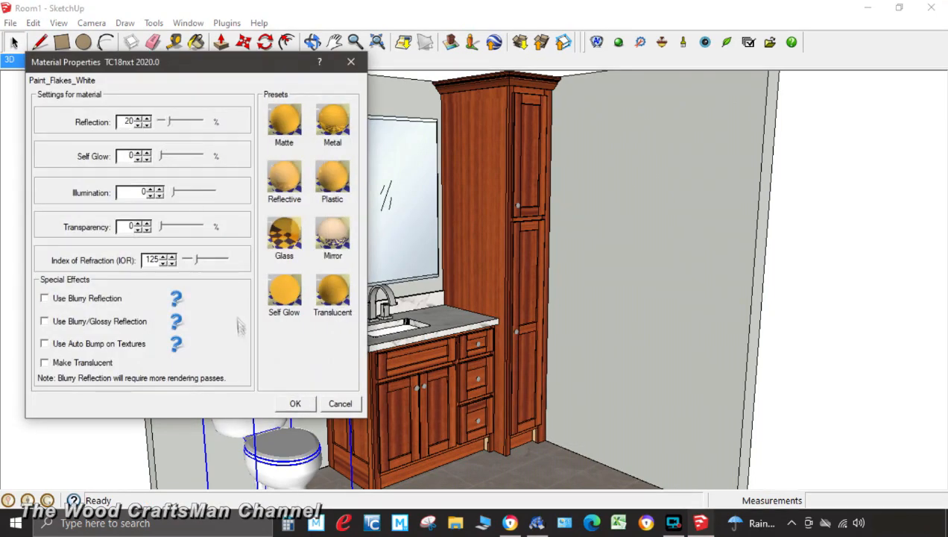
left_click(295, 404)
Set the reflection of the beige 12x24 floor tile material to 10%.
right_click(537, 469)
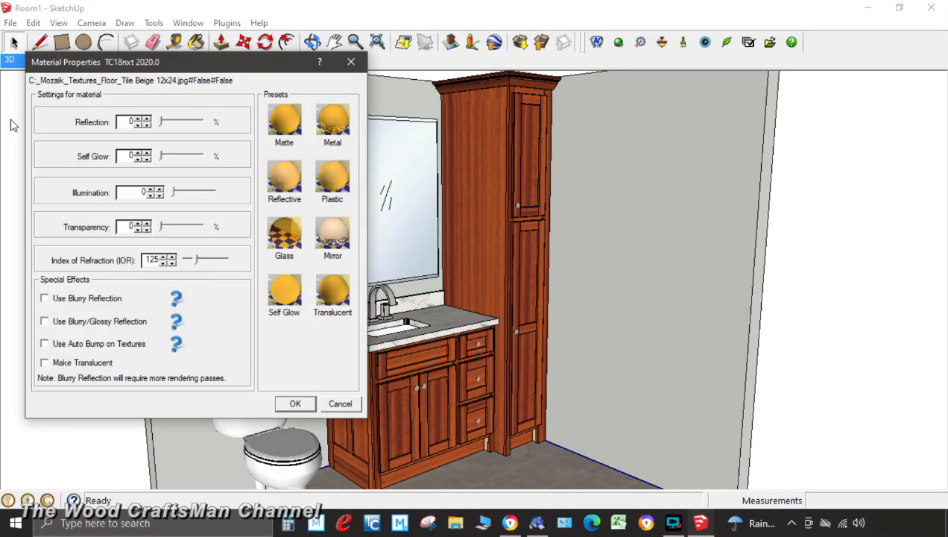
left_click(146, 119)
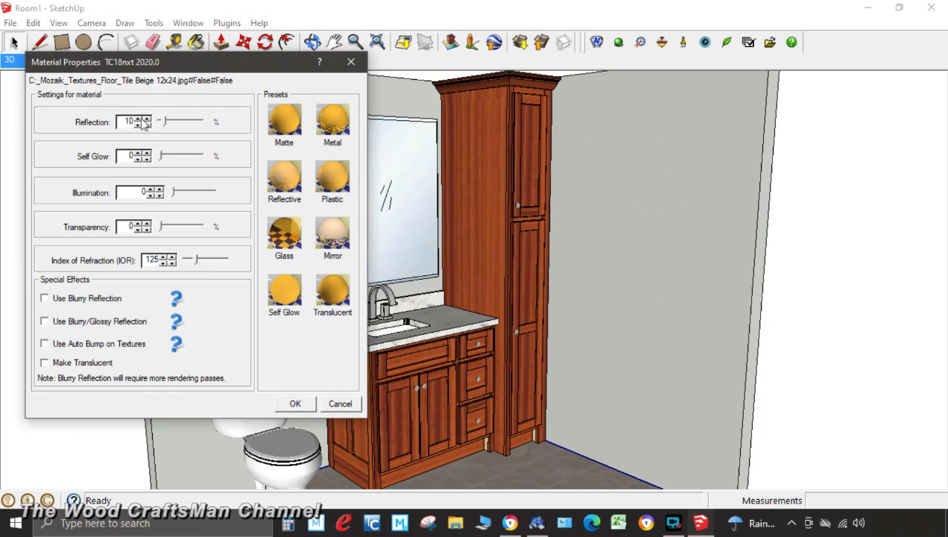
left_click(298, 403)
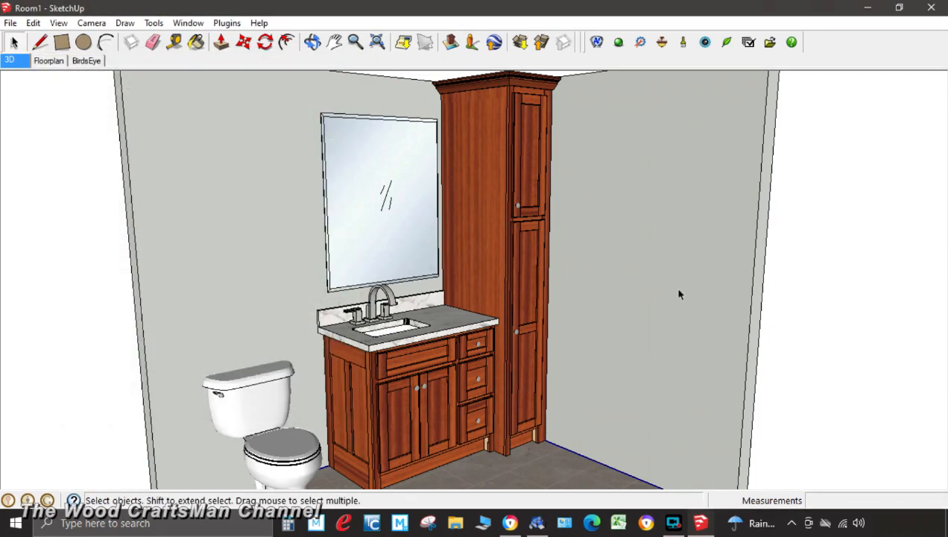
Review the render properties of the Stonington Grey wall material and close them.
right_click(693, 291)
mouse_move(720, 278)
left_click(418, 273)
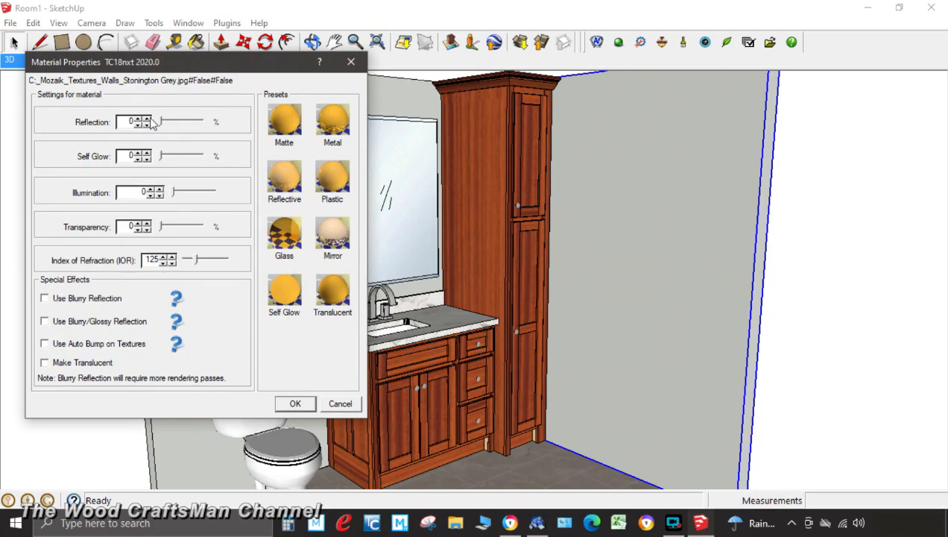
left_click(296, 402)
Set the reflection of the faucet's MozApl-Grey material to 30%.
left_click(393, 333)
double_click(393, 334)
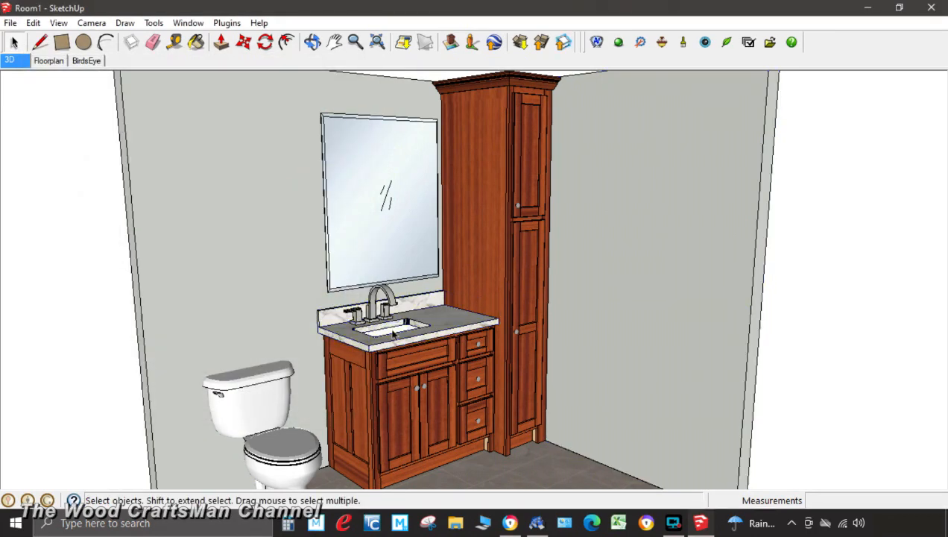
left_click(386, 310)
right_click(386, 310)
mouse_move(448, 478)
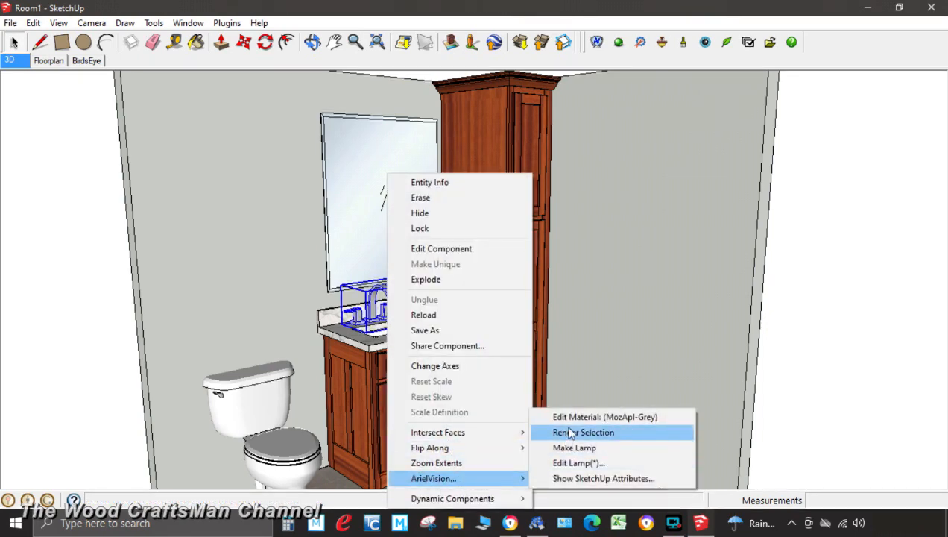
left_click(589, 417)
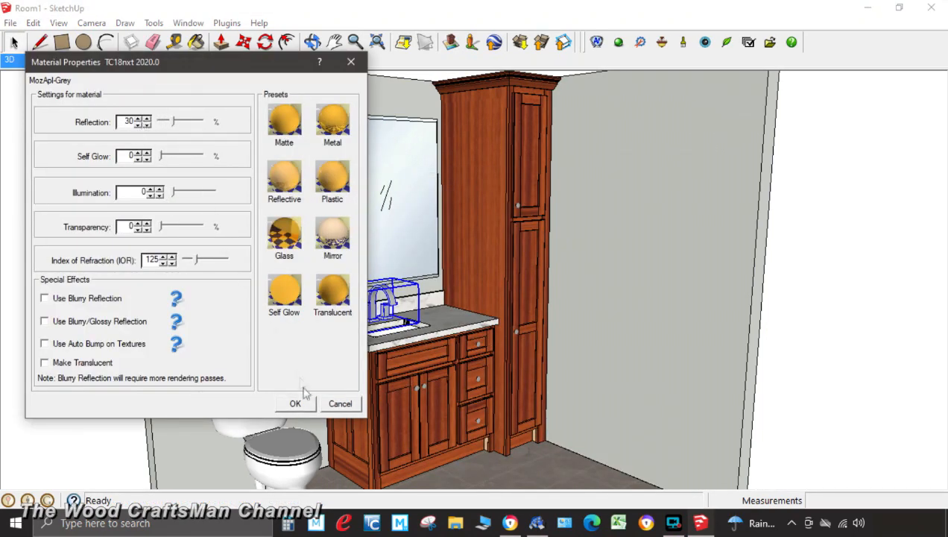
left_click(298, 404)
Clear the faucet selection and set the render image size to the 1920 x 1080 Landscape preset for an ArielVision rendering.
left_click(6, 23)
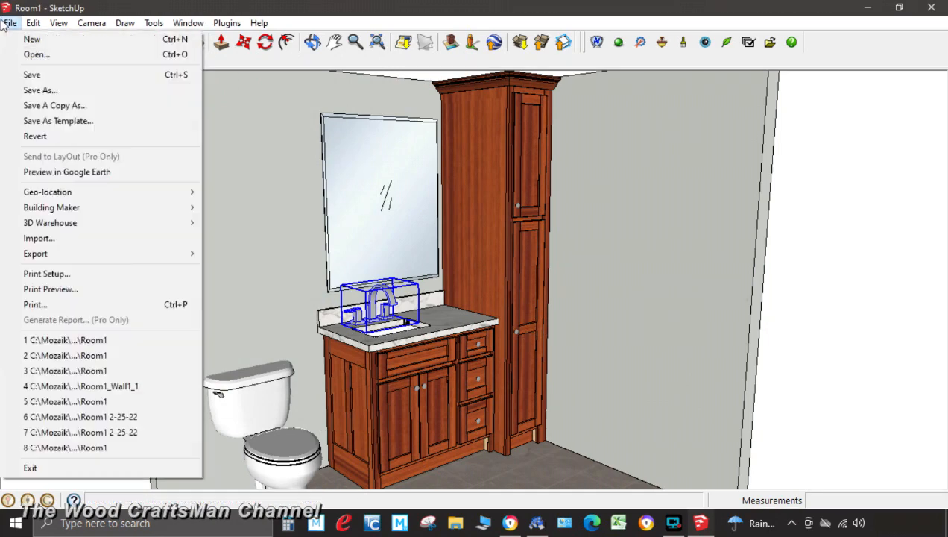
mouse_move(32, 24)
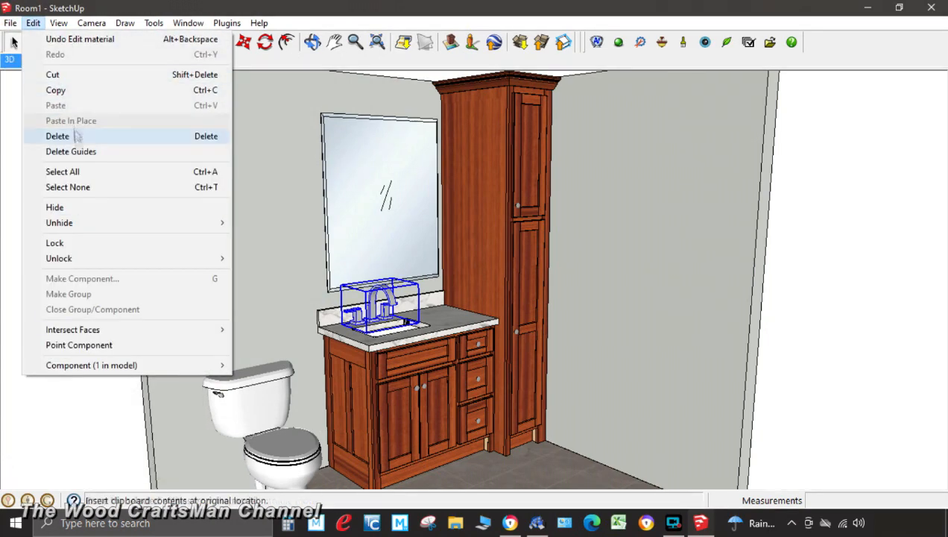
left_click(78, 188)
left_click(616, 43)
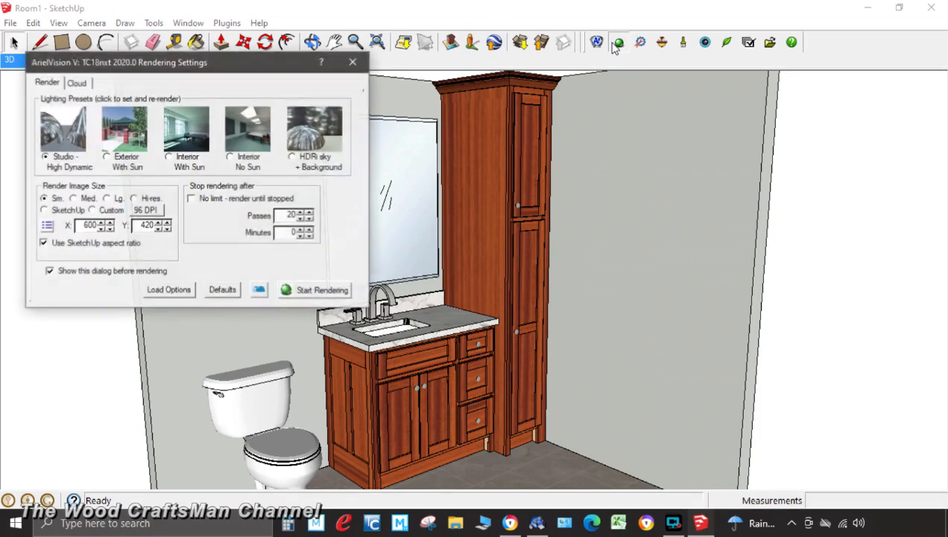
left_click(47, 228)
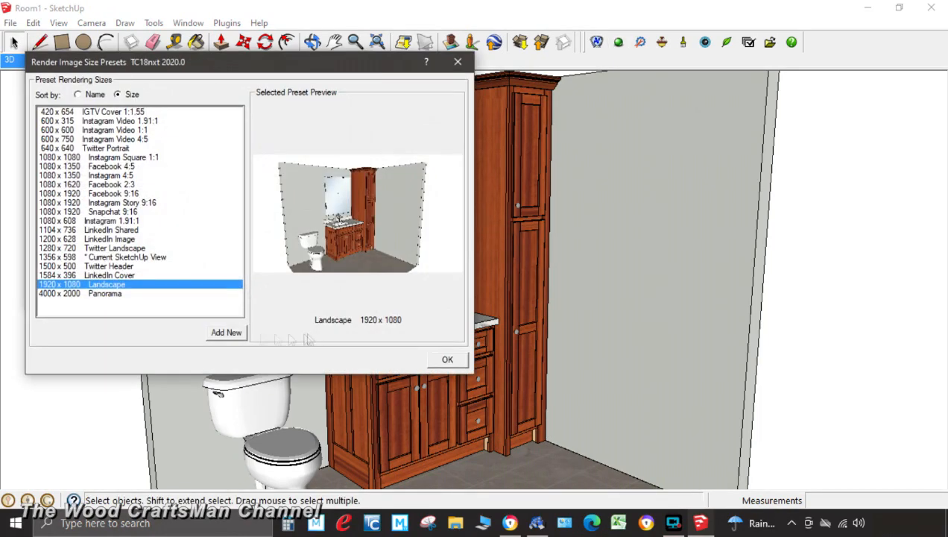
left_click(447, 361)
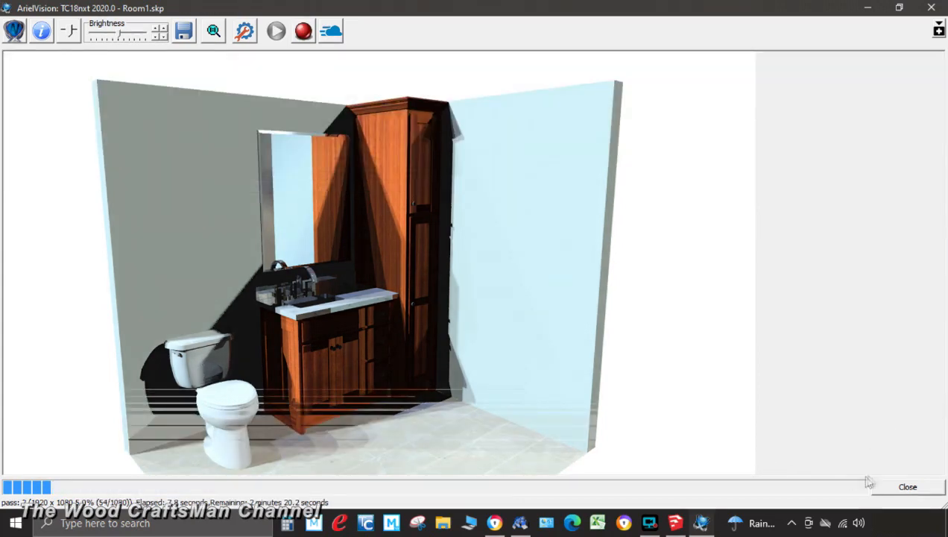
Discard the running rendering, reframe the model closer on the vanity and tall cabinet, and render it with 20 passes.
left_click(900, 486)
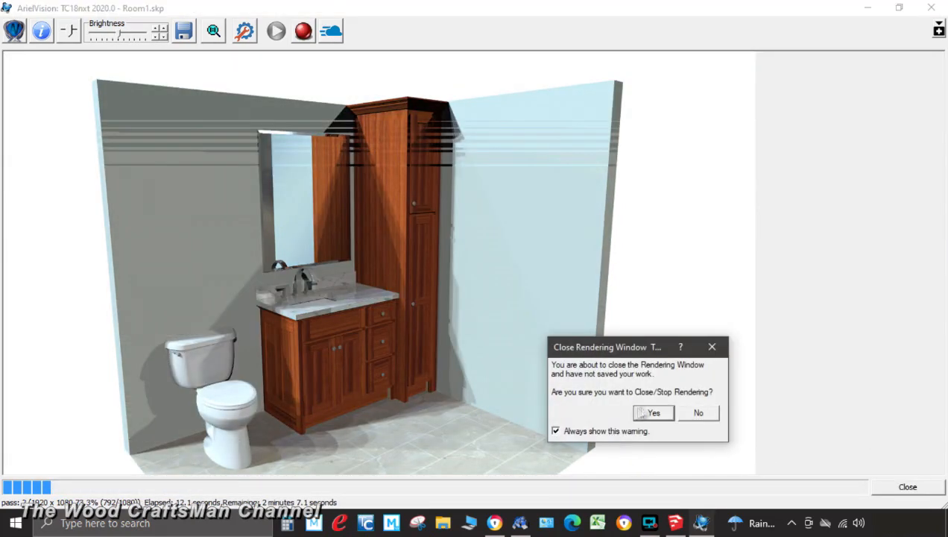
left_click(644, 411)
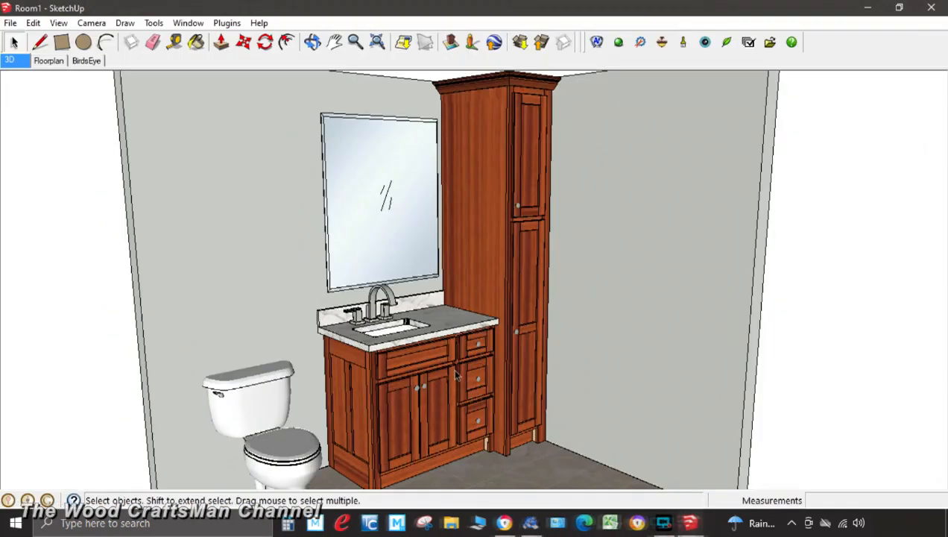
scroll(456, 375, "up", 3)
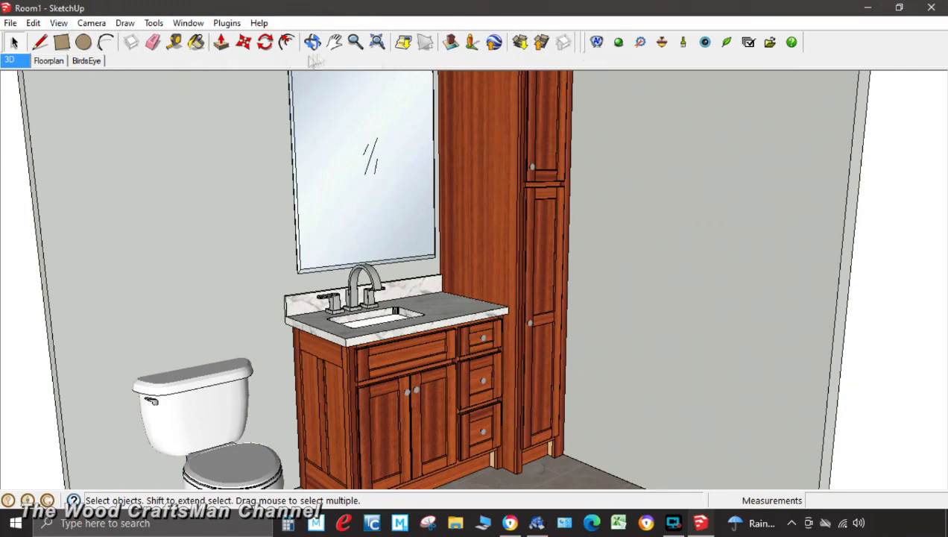
left_click(335, 43)
left_click_drag(328, 117, 636, 170)
left_click(639, 42)
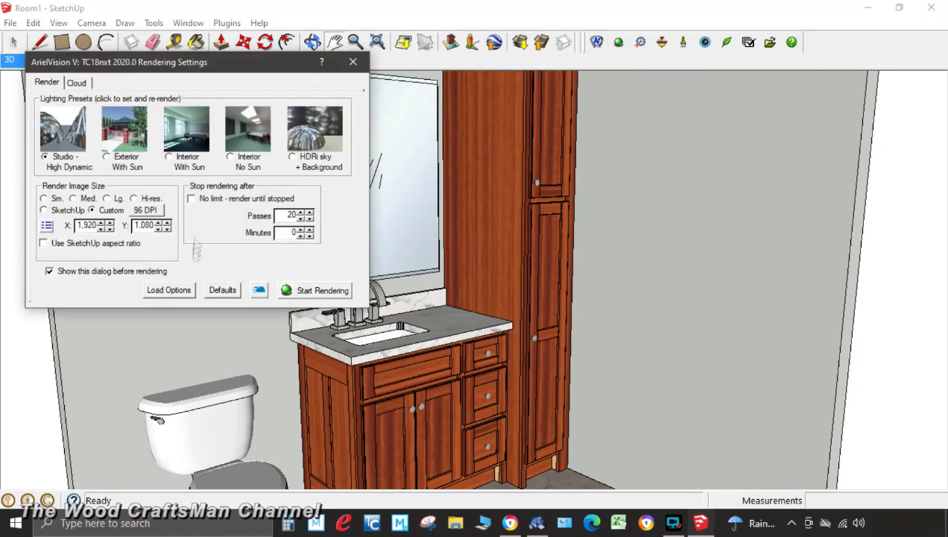
left_click(322, 290)
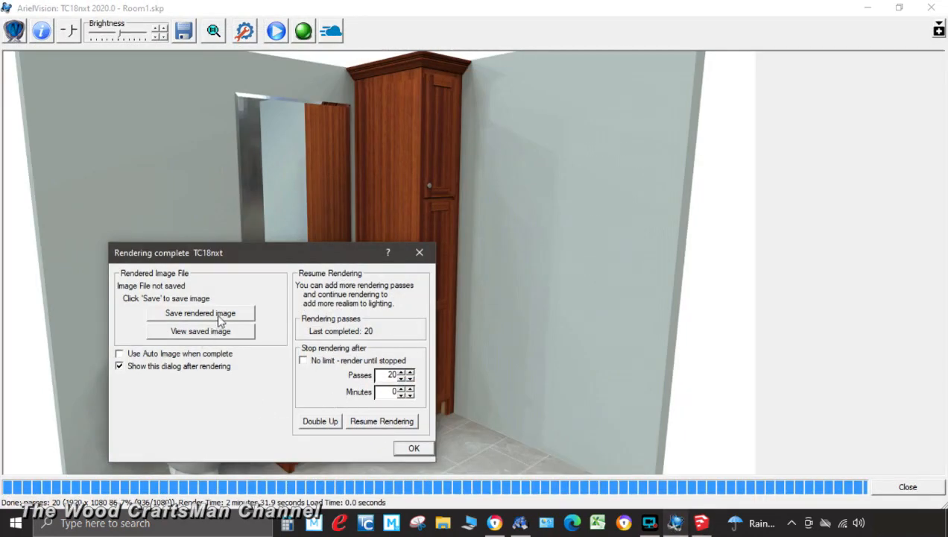
Save the rendered image under the existing bathroom rendering's file name in the client's folder and close the rendering window.
left_click(224, 316)
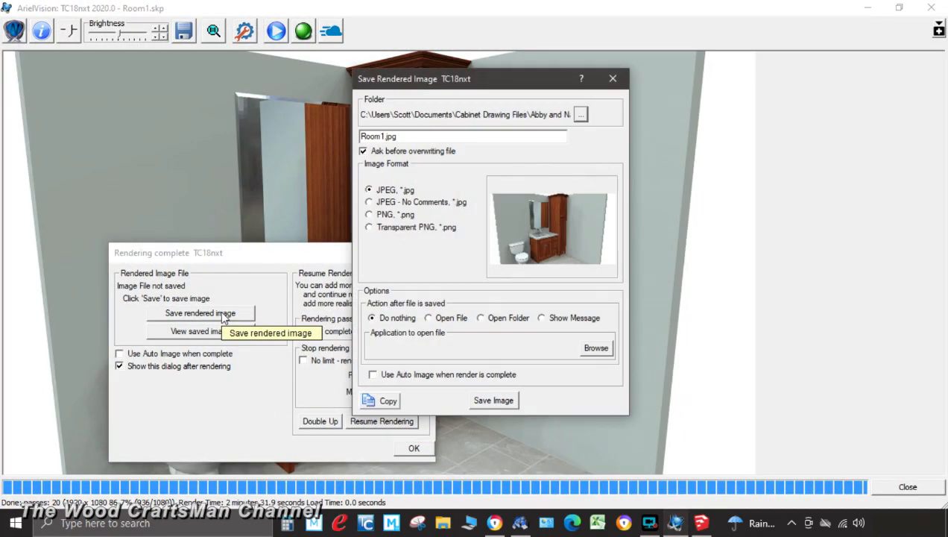
left_click(578, 116)
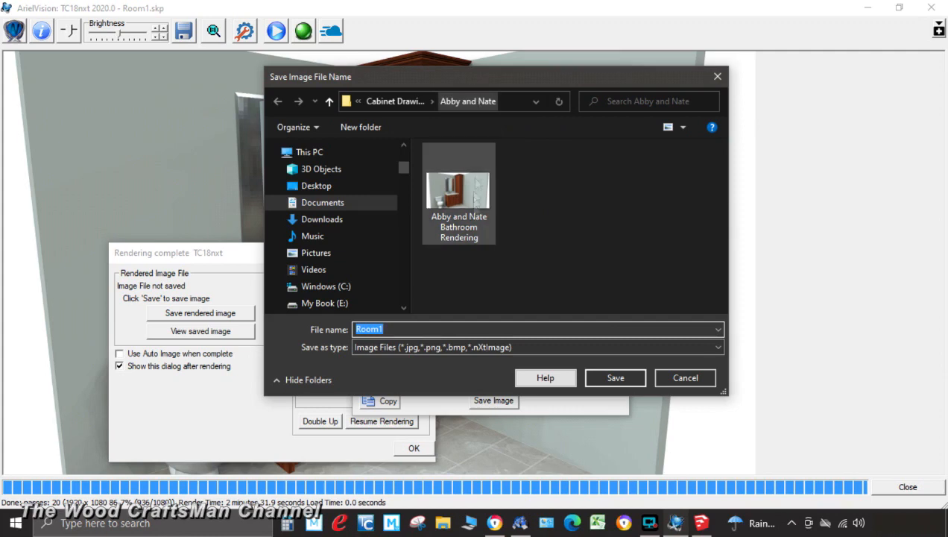
left_click(472, 232)
left_click(517, 328)
left_click(516, 327)
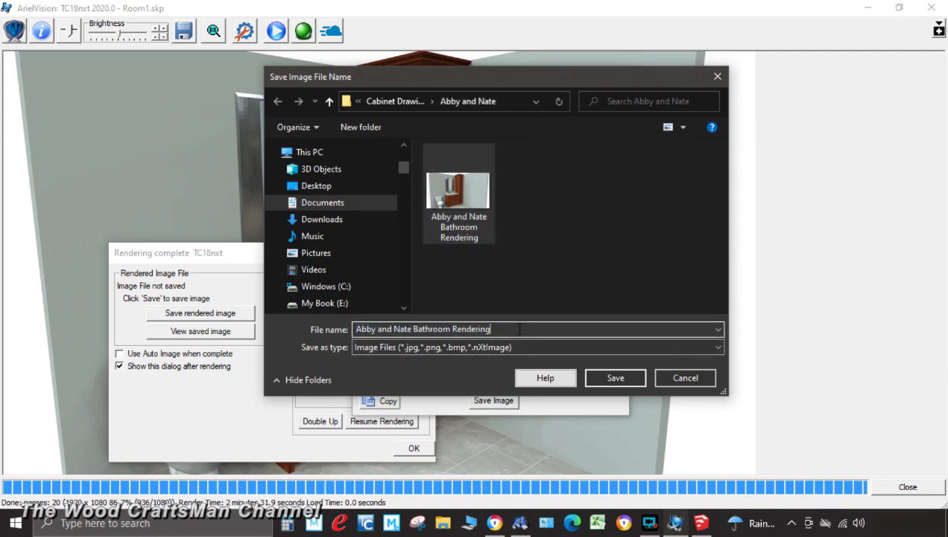
left_click(614, 377)
left_click(493, 400)
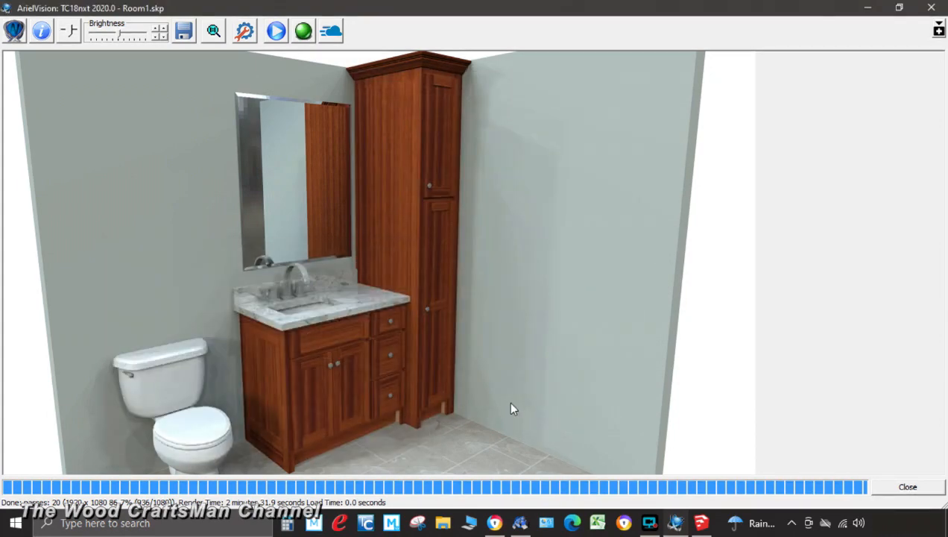
left_click(908, 486)
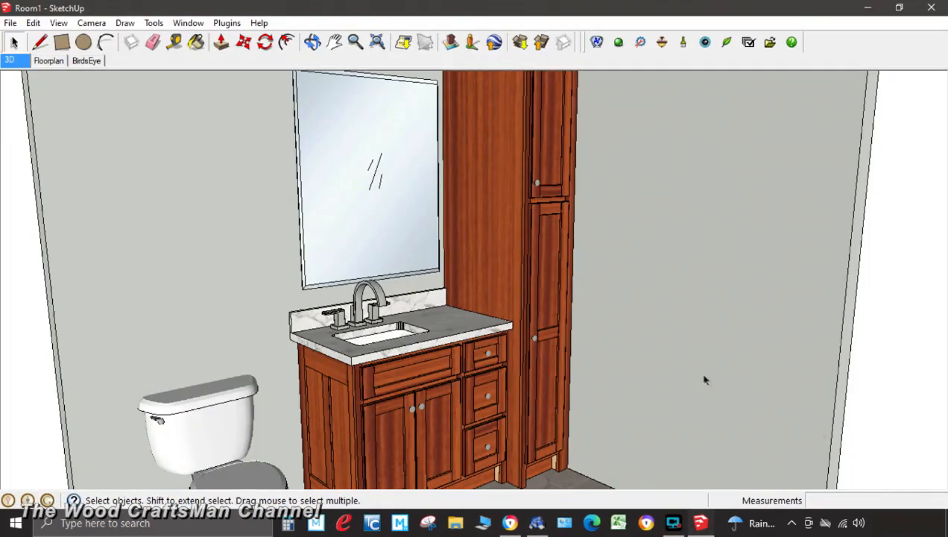
Save the Room1 model, close SketchUp and force the pending SketchUp session to end, returning to the Mozaik job.
left_click(11, 22)
left_click(61, 81)
scroll(507, 237, "down", 4)
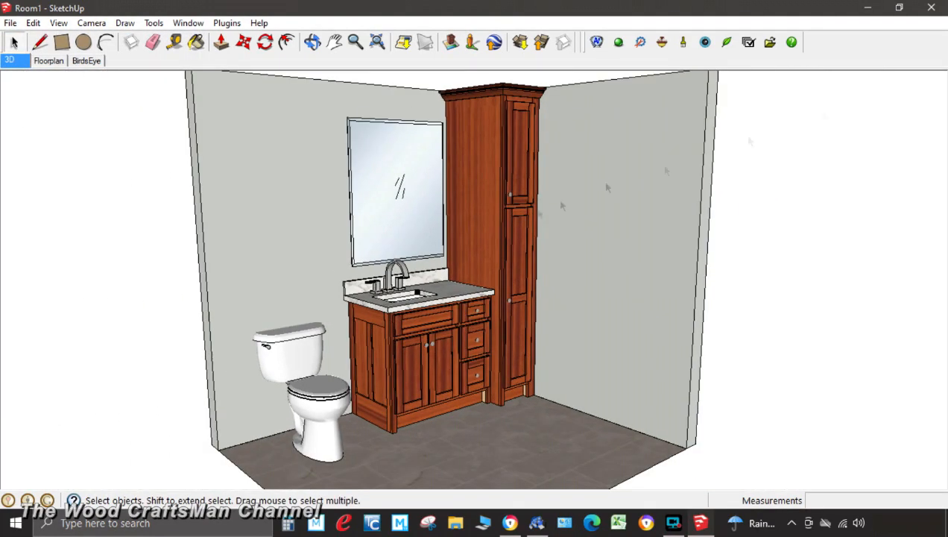
left_click(942, 7)
left_click(538, 361)
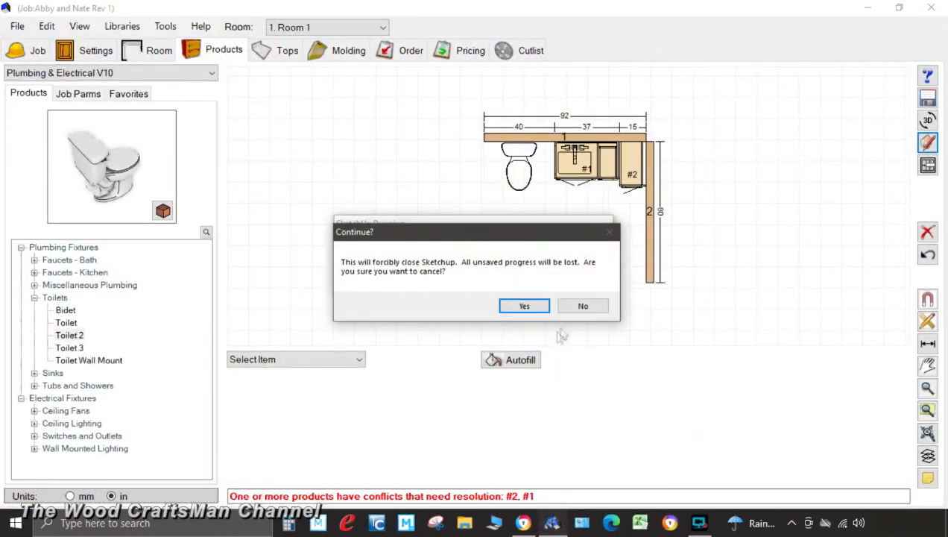
left_click(524, 307)
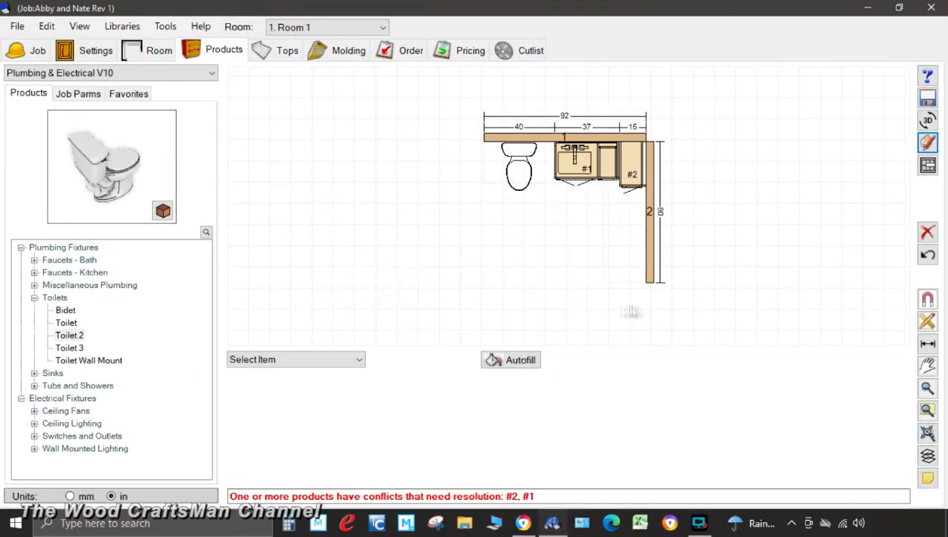